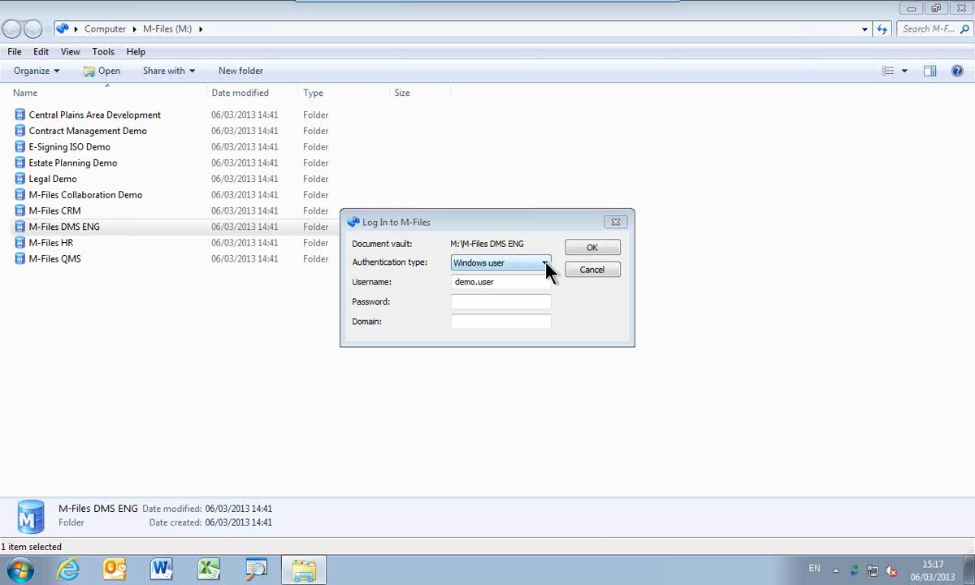
- Dismiss the Log In to M-Files prompt so the M-Files DMS ENG vault opens
left_click(592, 270)
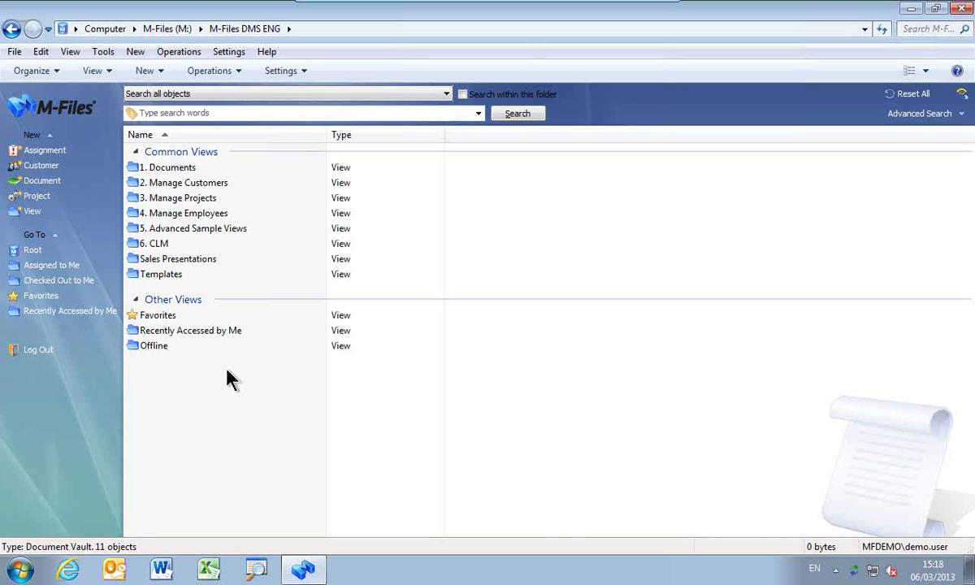
left_click(30, 72)
mouse_move(18, 208)
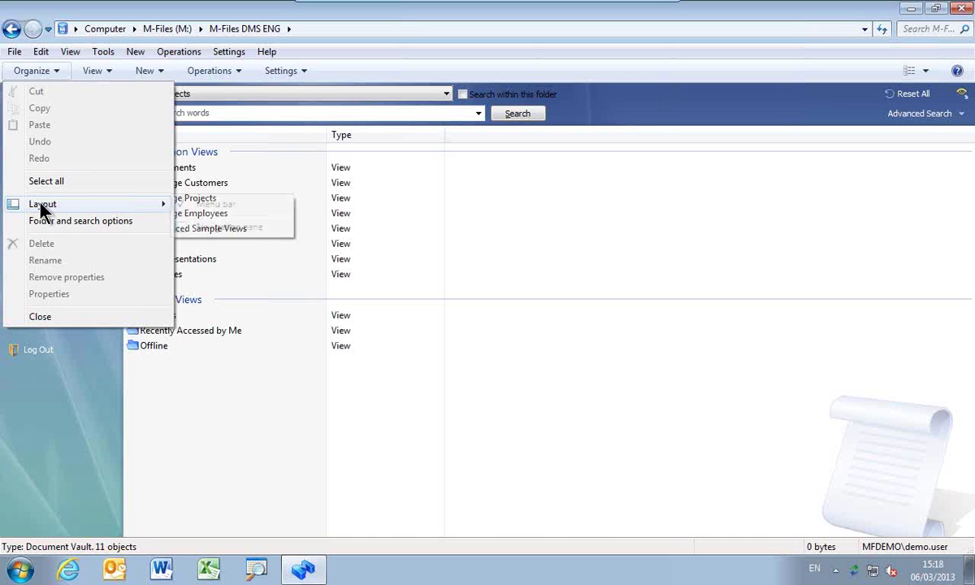
left_click(216, 229)
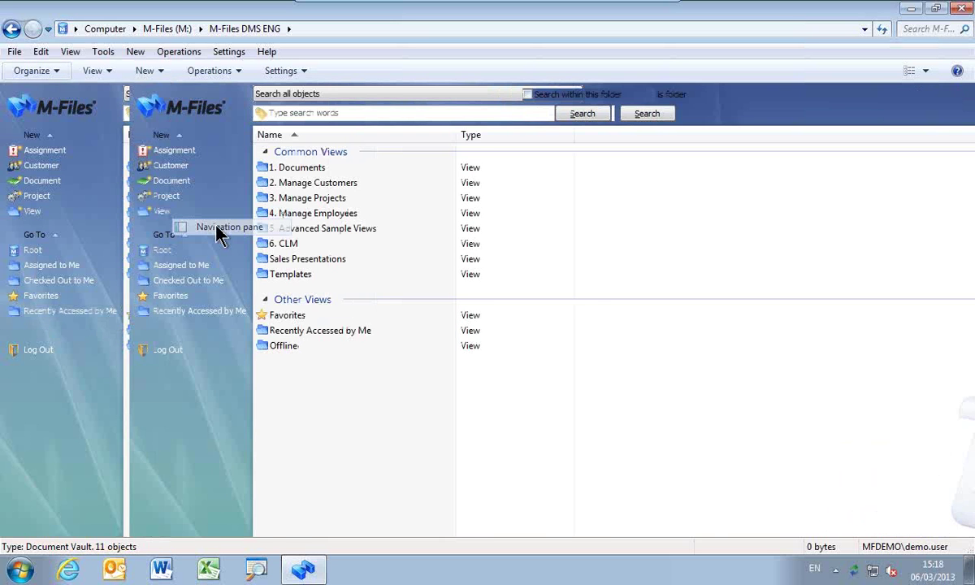
left_click(17, 209)
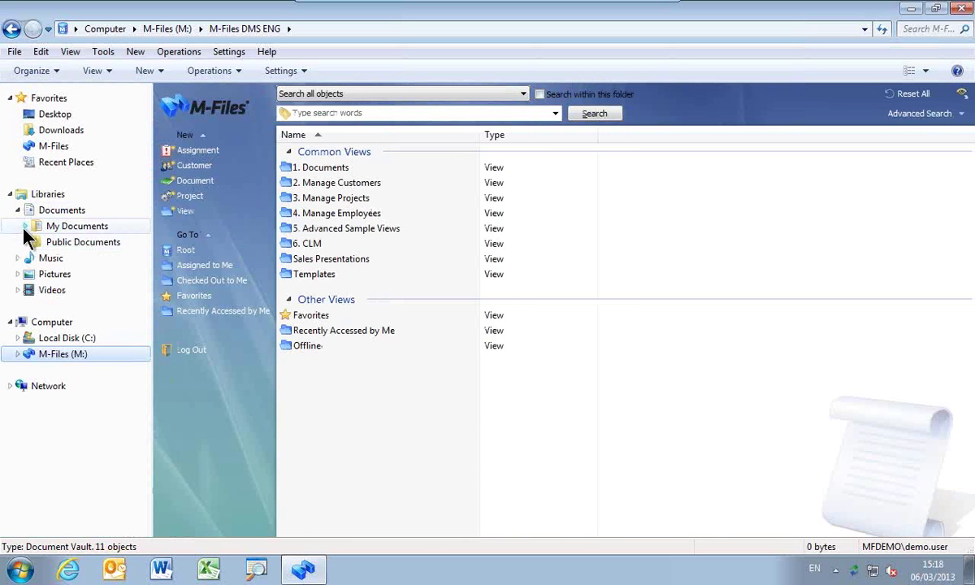
left_click(25, 226)
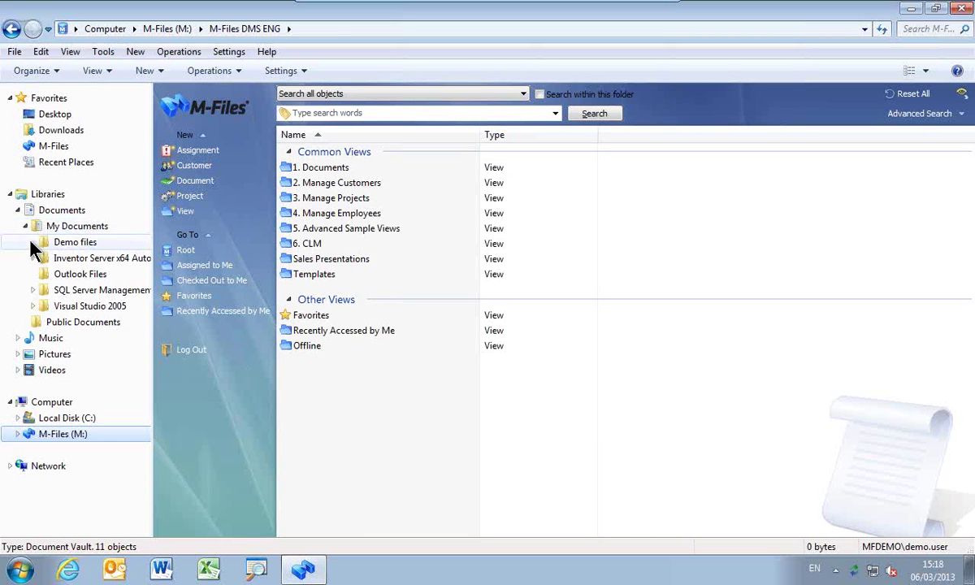
left_click(30, 243)
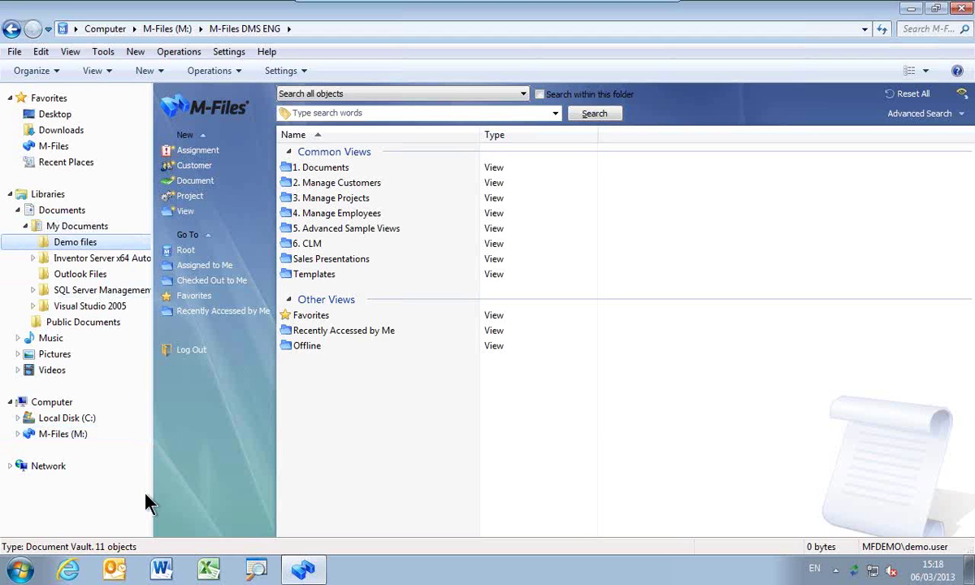
left_click(33, 70)
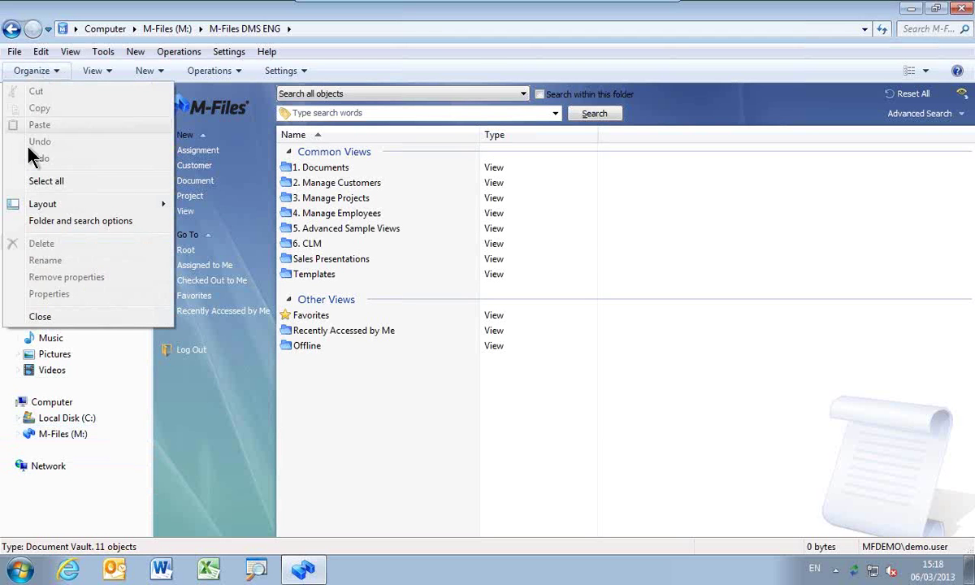
mouse_move(38, 209)
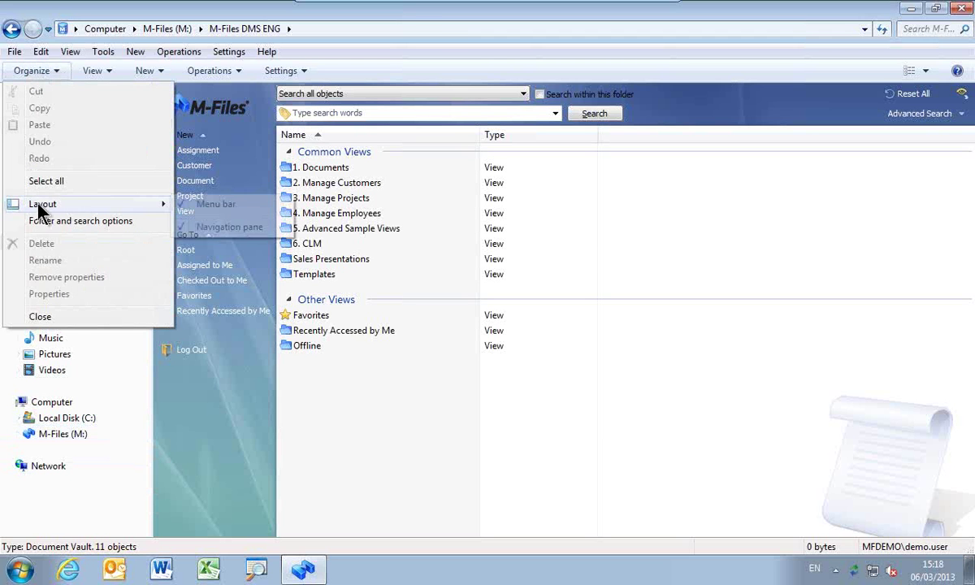
left_click(206, 232)
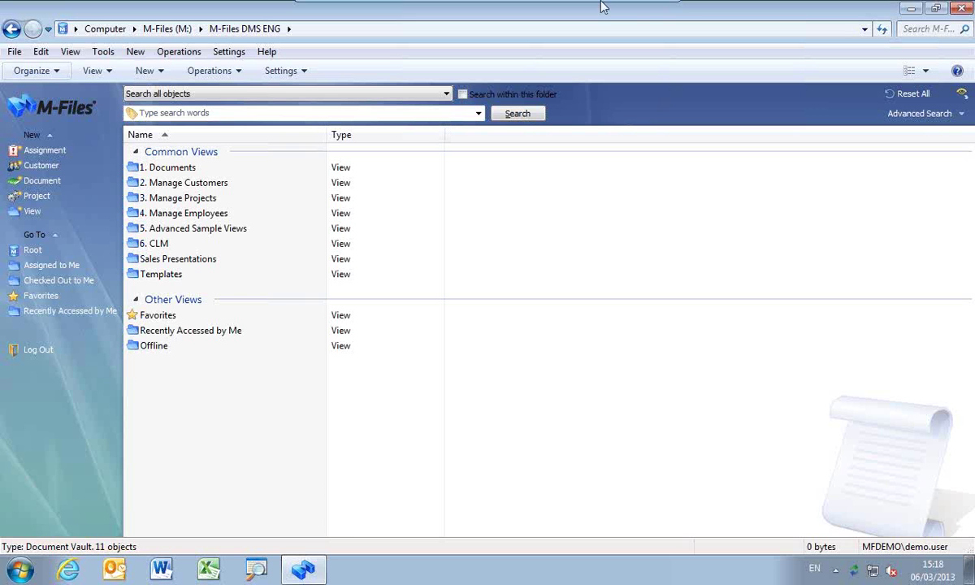
mouse_move(601, 4)
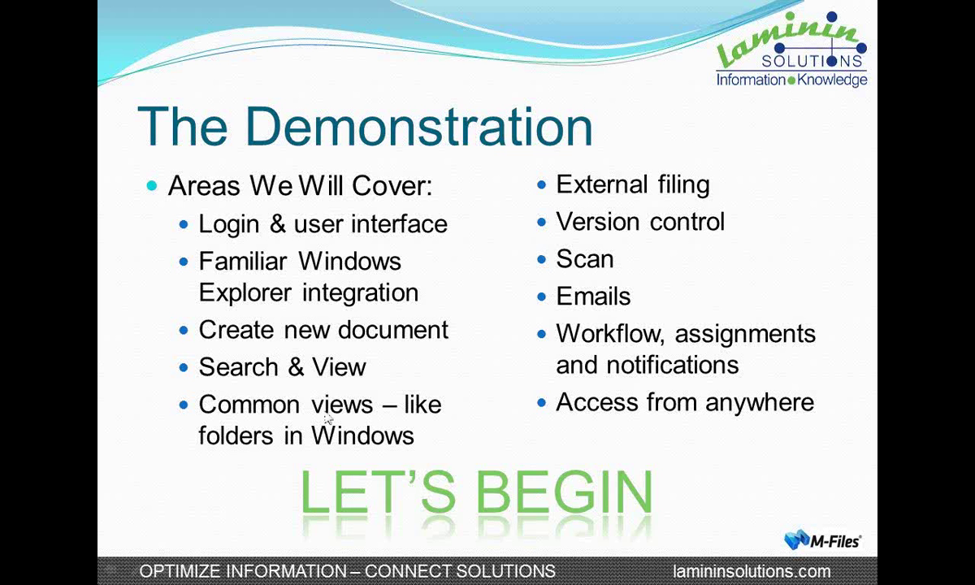
- Advance to The Demonstration slide, then bring the VM's M-Files vault window back up
left_click(328, 419)
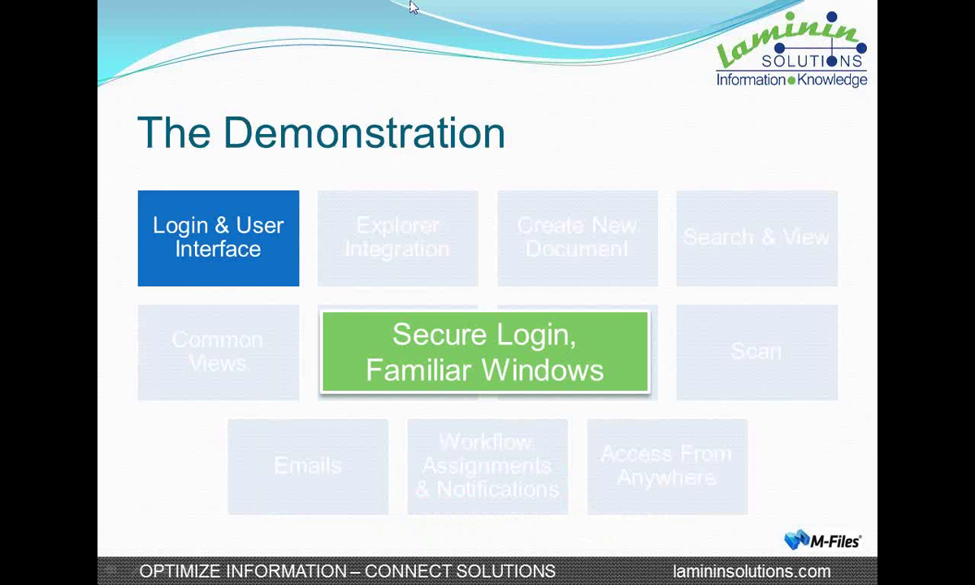
key("alt+Tab")
key("Tab")
key("Tab")
key("Tab")
key("Tab")
key("Tab")
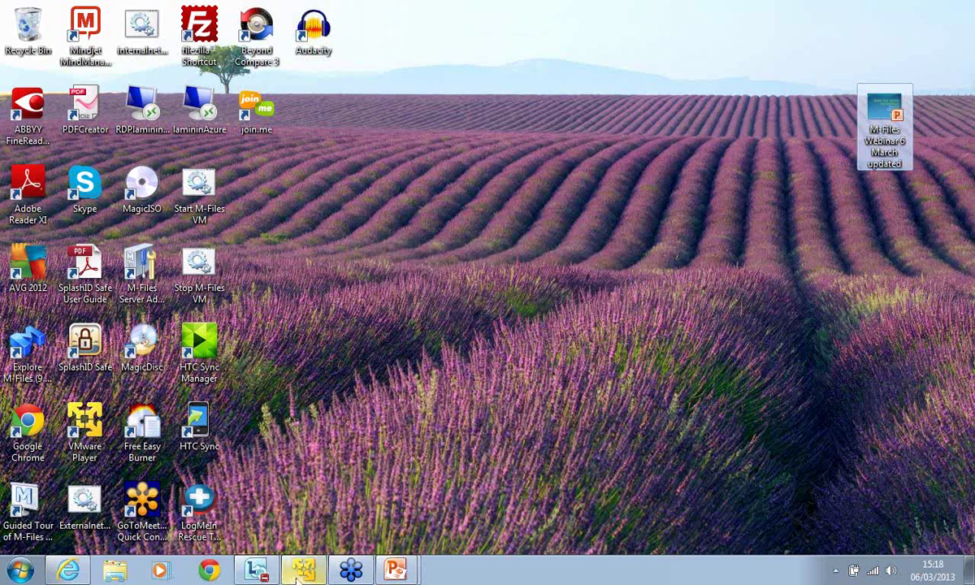
left_click(305, 569)
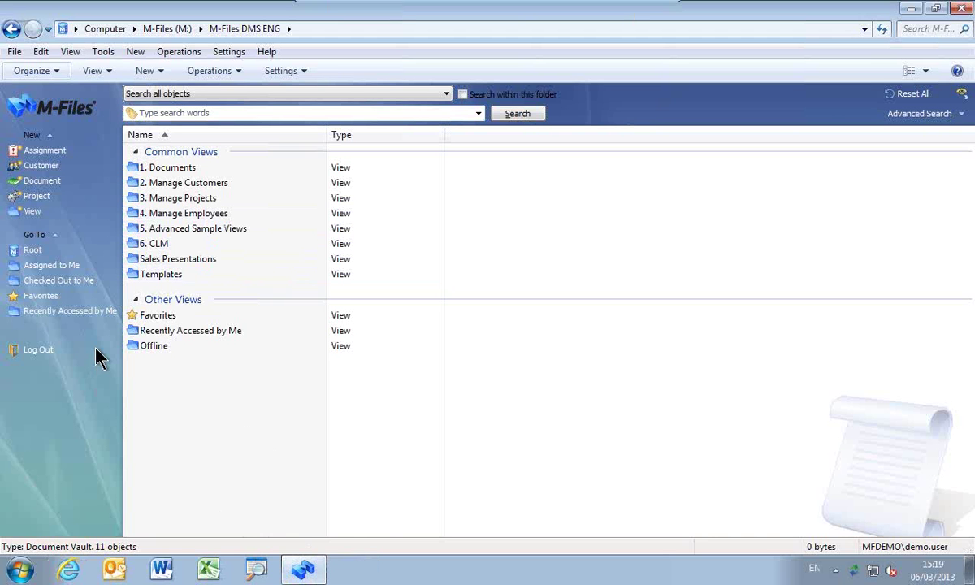
key("alt+Tab")
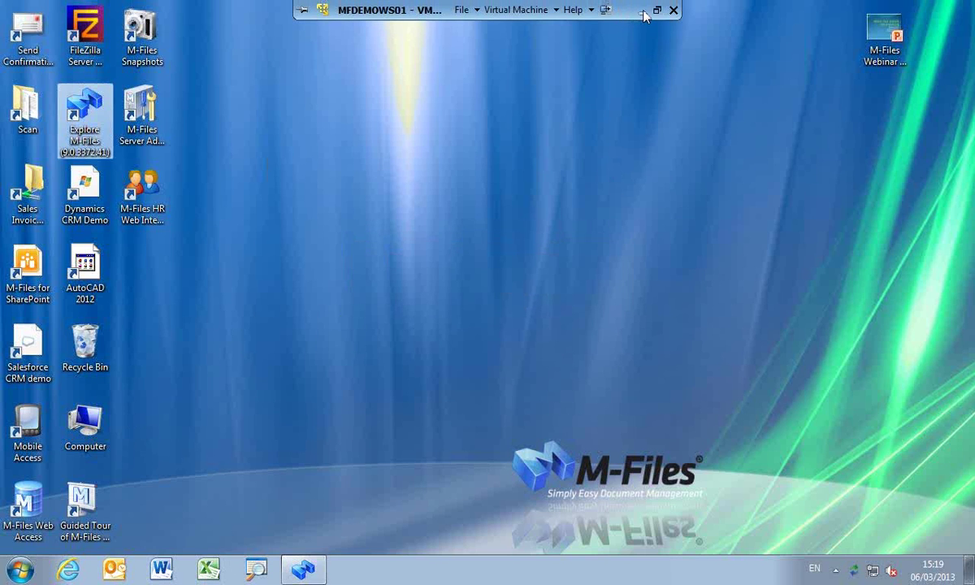
left_click(641, 12)
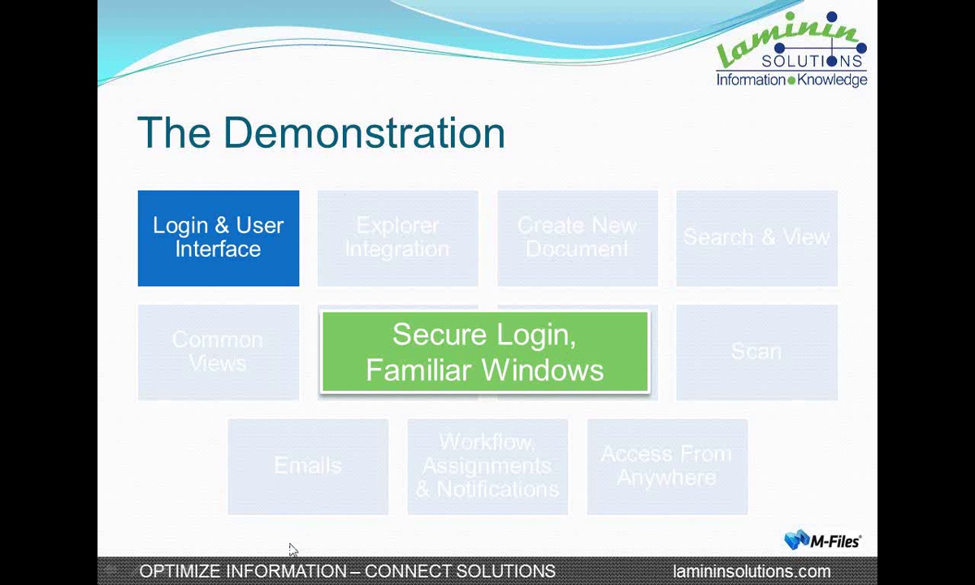
key("alt+Tab")
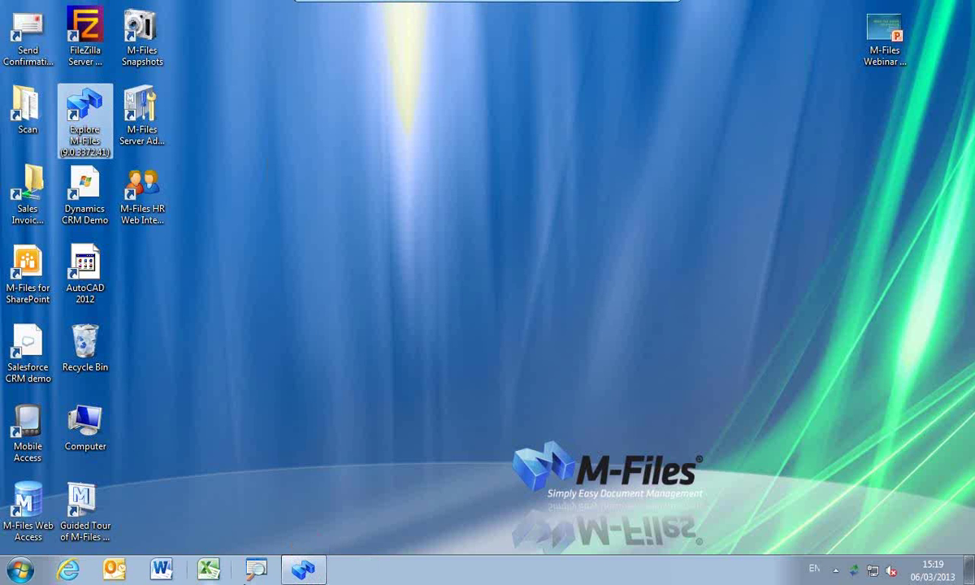
left_click(315, 571)
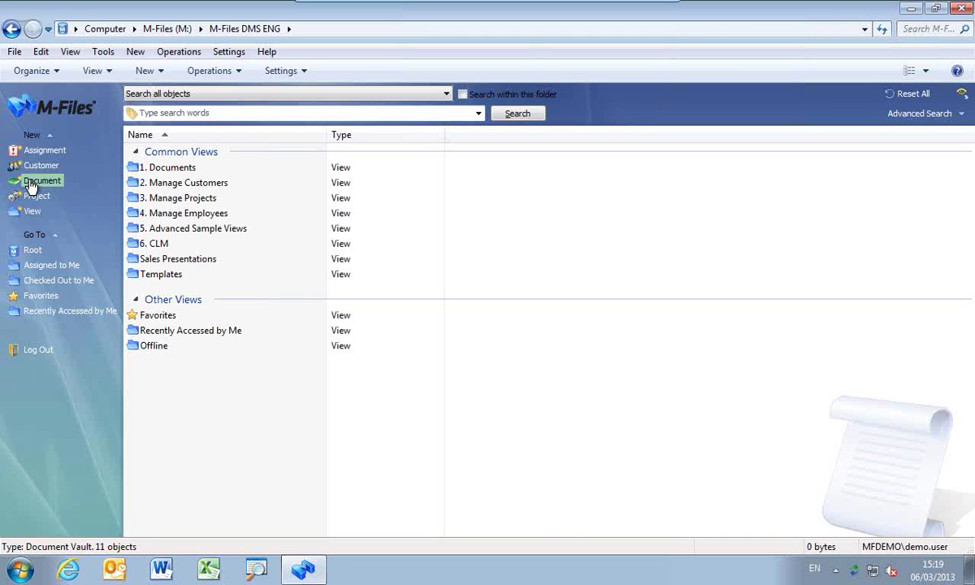
- Start a new document from Document under New in the vault's task pane
left_click(30, 186)
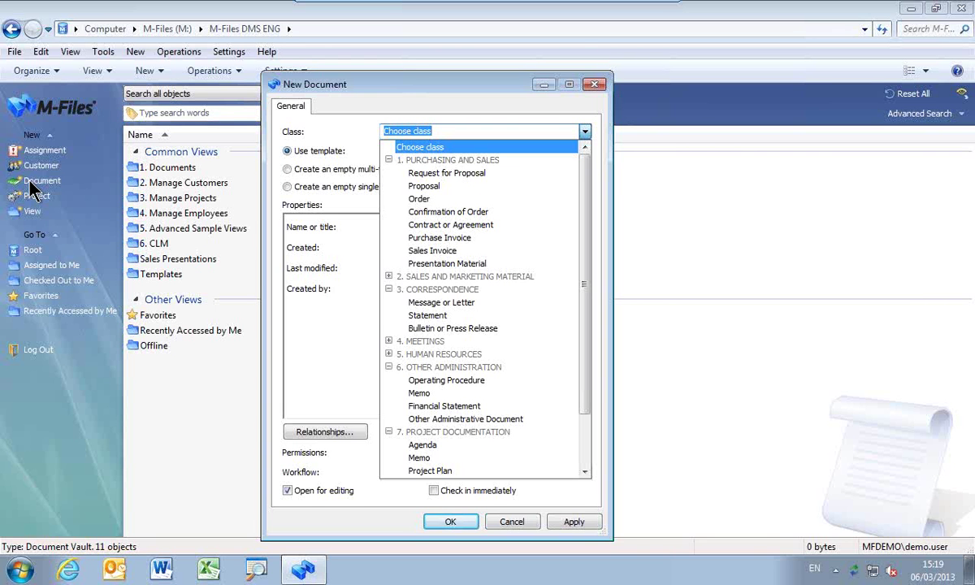
- Browse the Purchasing and Sales, Correspondence and Other Administration class groups, then choose class Proposal
left_click(389, 160)
left_click(388, 186)
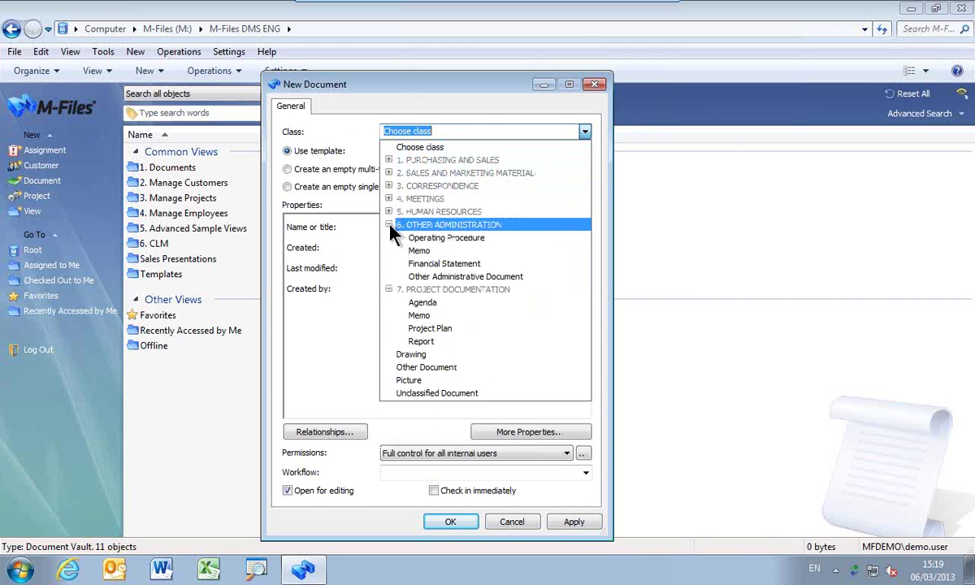
left_click(389, 224)
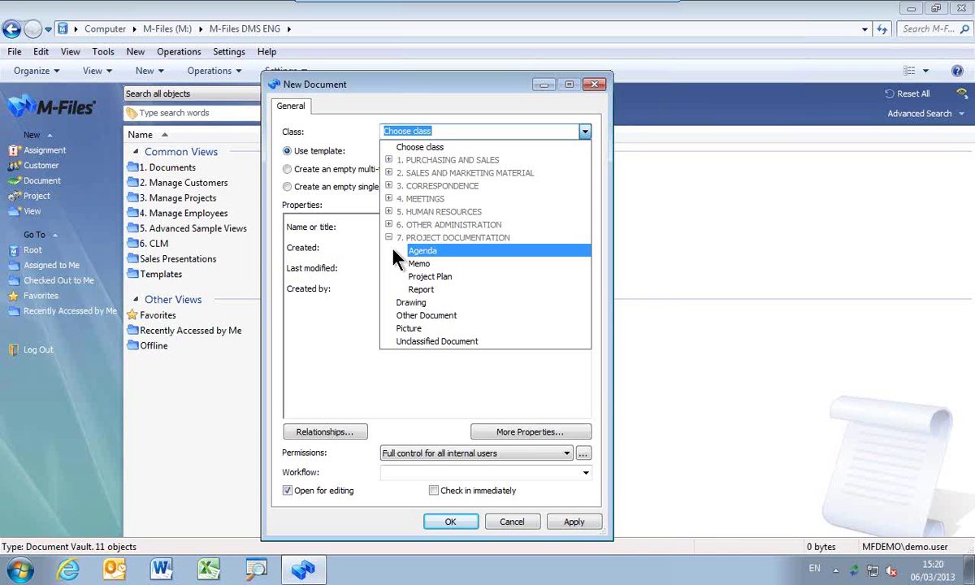
left_click(388, 160)
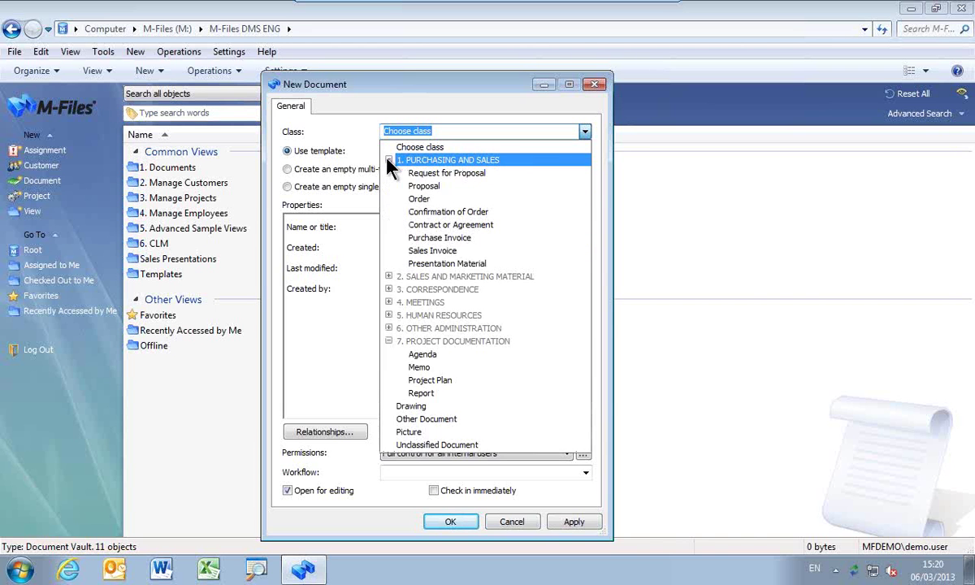
left_click(388, 277)
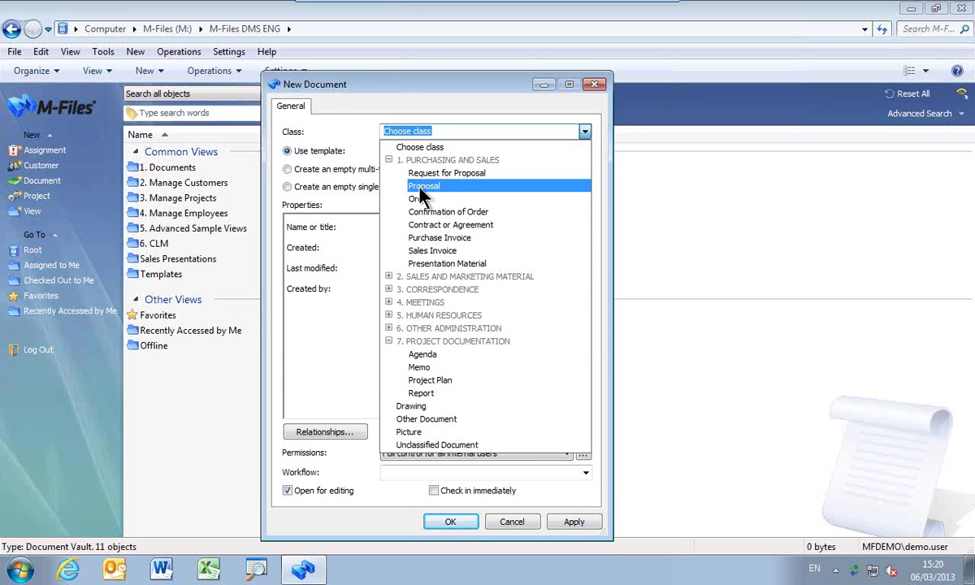
key("Escape")
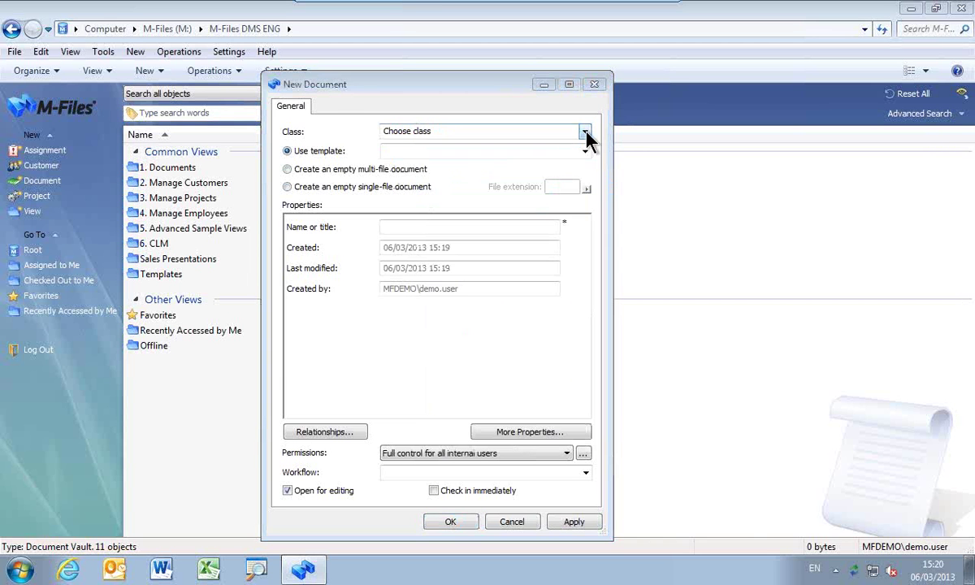
left_click(584, 131)
left_click(432, 190)
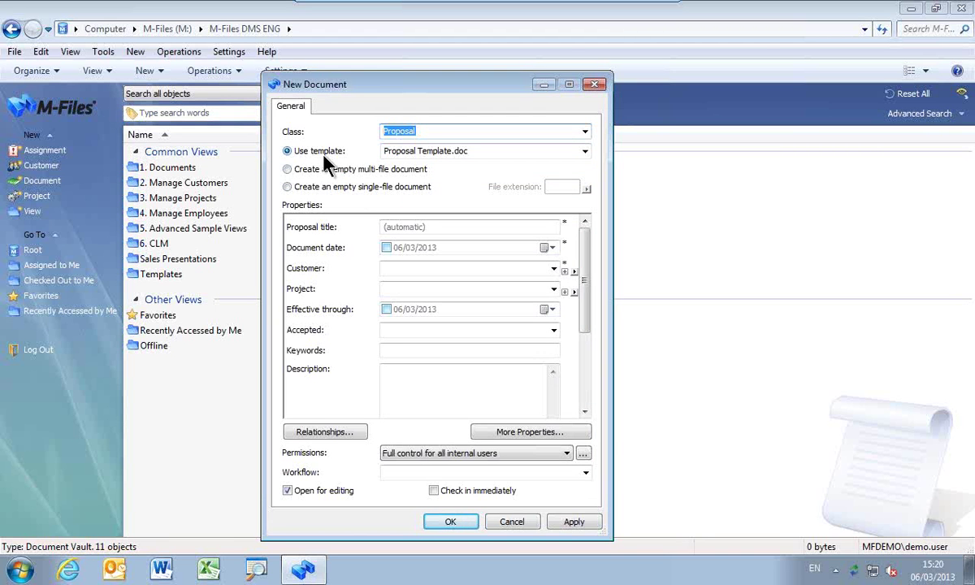
- Try an empty single-file docx document, then revert to Use template with Proposal Template.doc
left_click(287, 187)
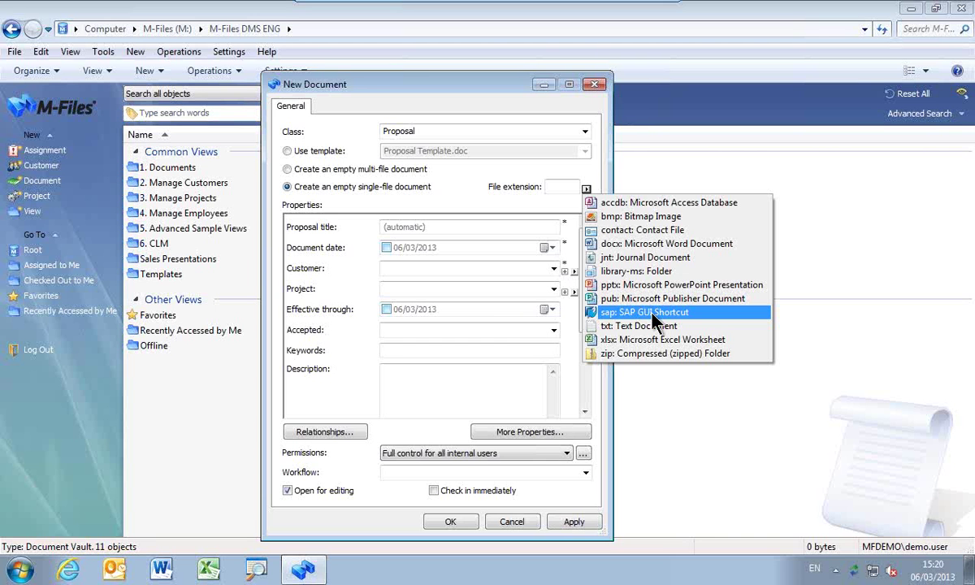
left_click(624, 246)
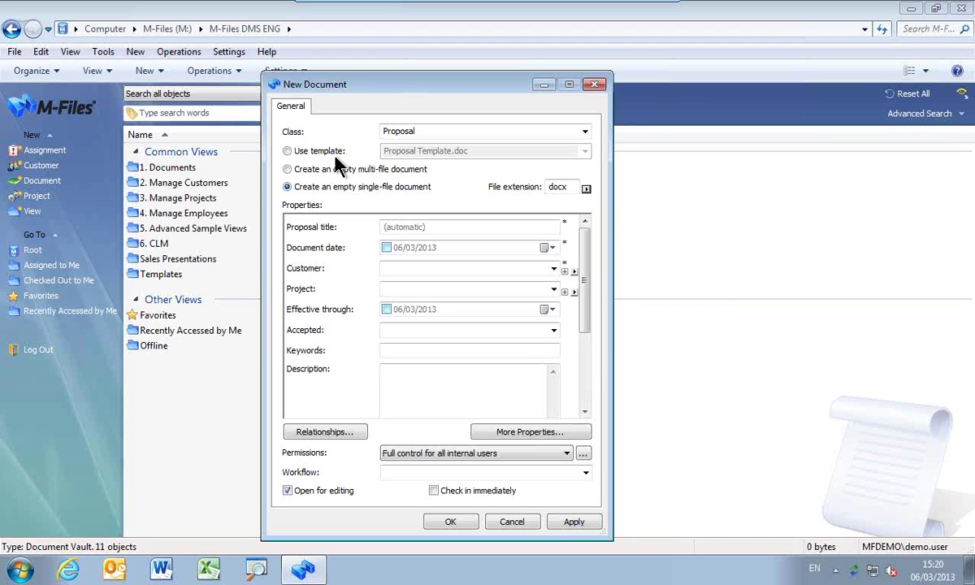
left_click(287, 151)
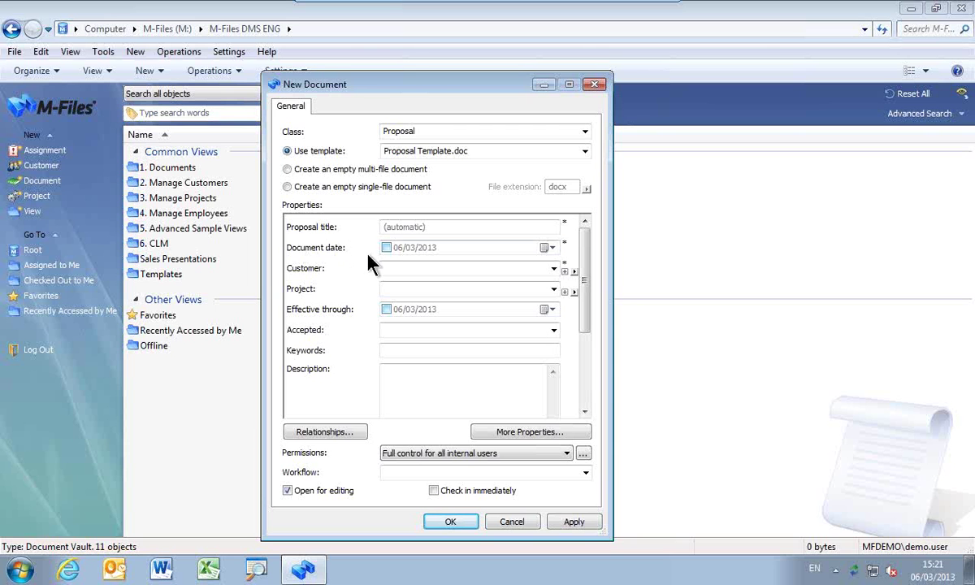
- Enable Document date and set Customer ESTT Corporation (IT) and Project Logo Design / ESTT
left_click(385, 248)
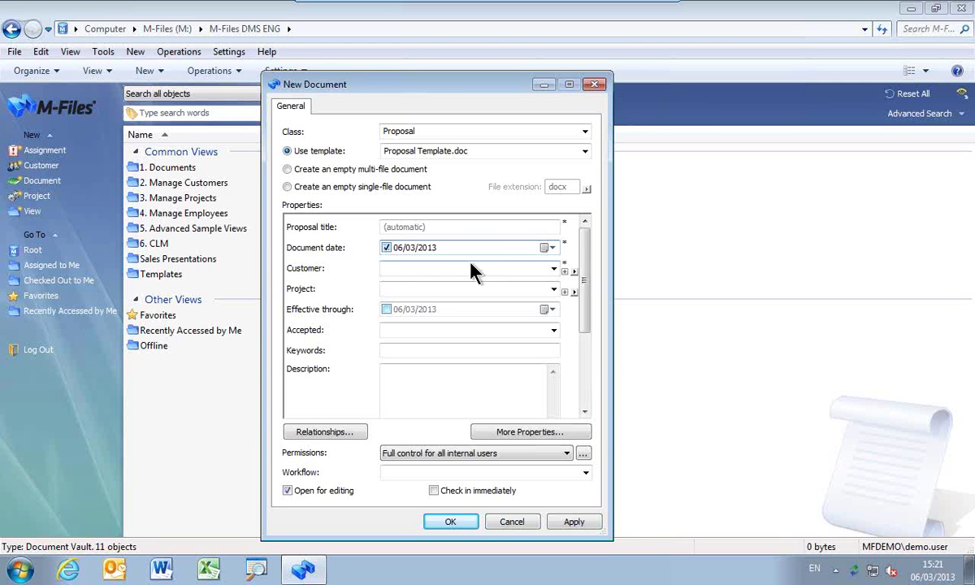
left_click(553, 270)
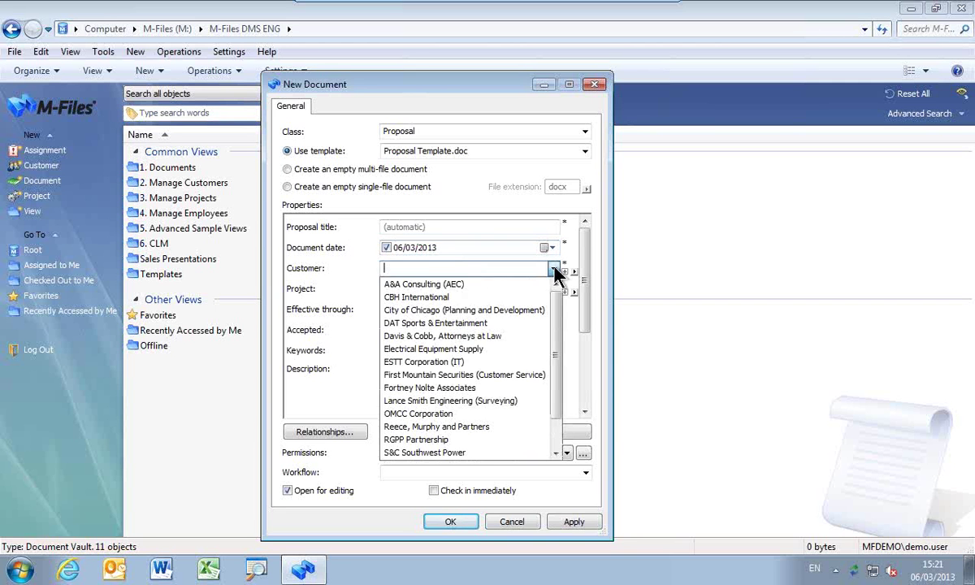
left_click(409, 362)
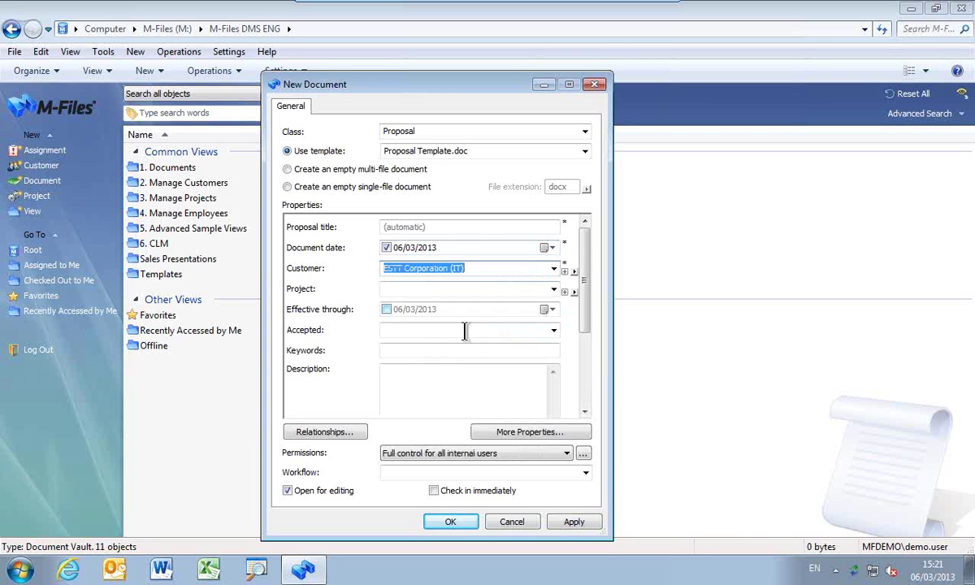
left_click(551, 291)
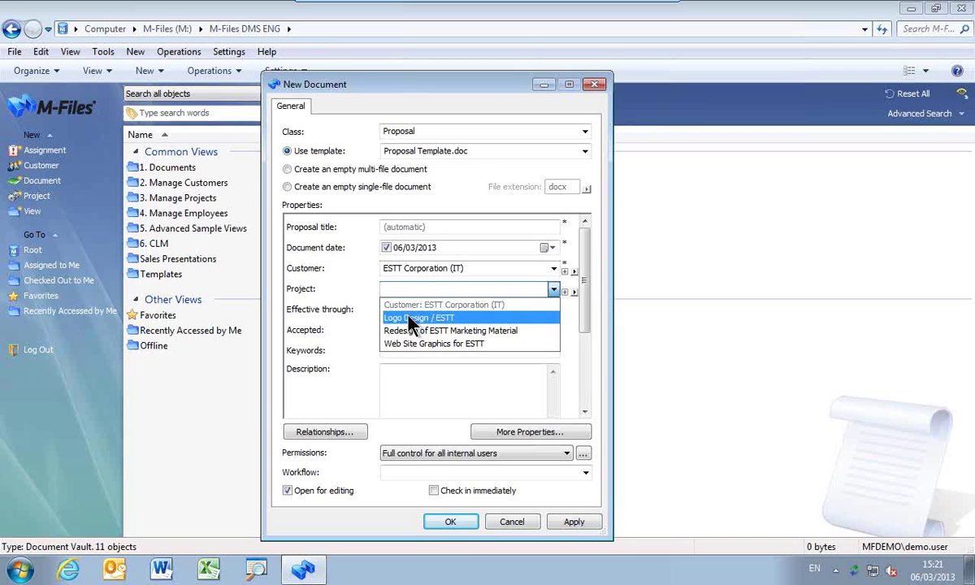
left_click(410, 317)
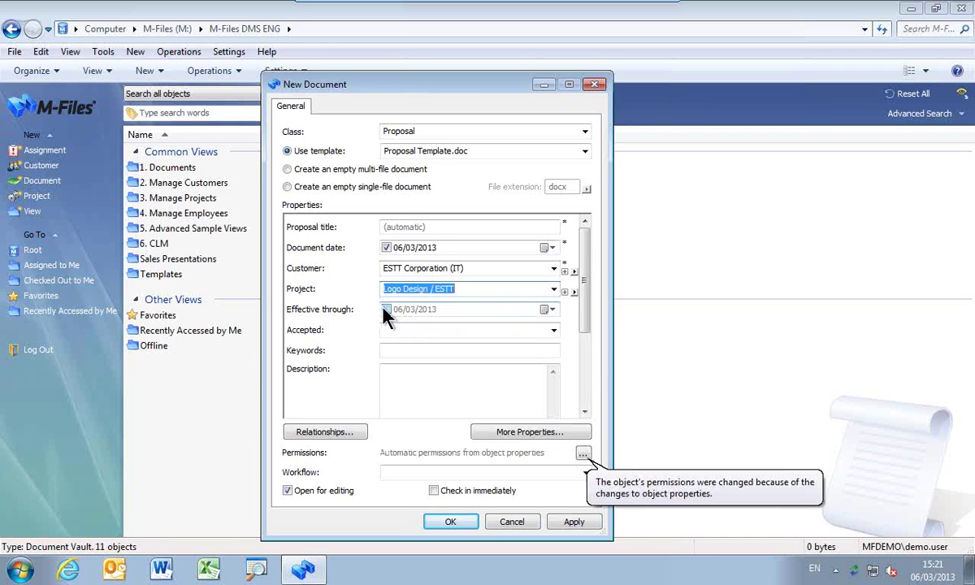
- Set Accepted to Yes and create the proposal with these properties
scroll(581, 319, "down", 1)
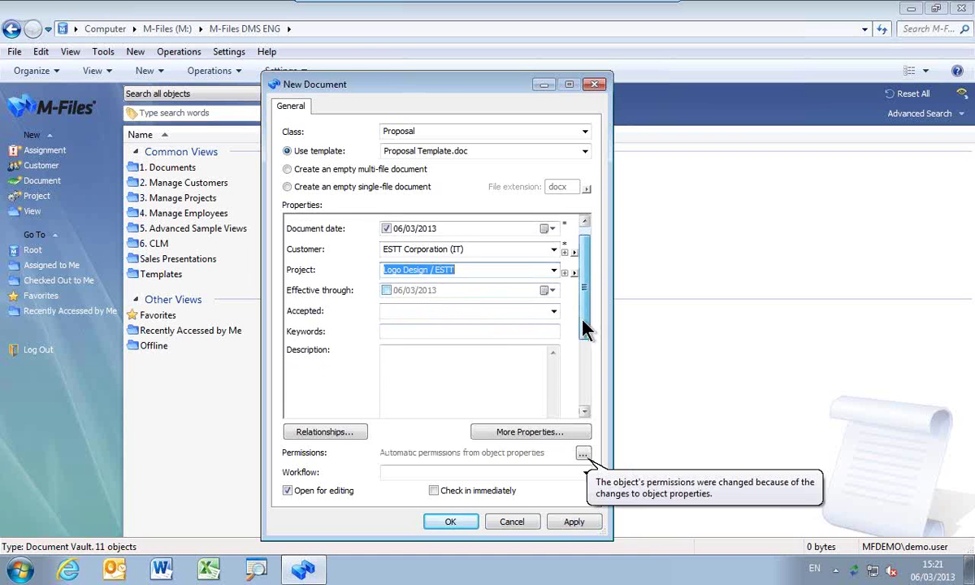
scroll(585, 329, "down", 3)
scroll(588, 323, "up", 3)
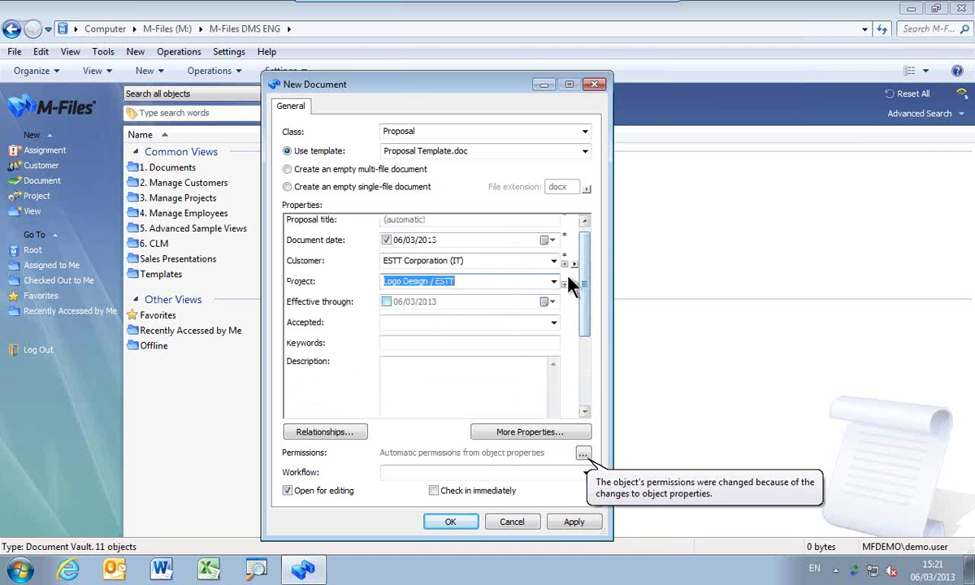
scroll(575, 259, "up", 1)
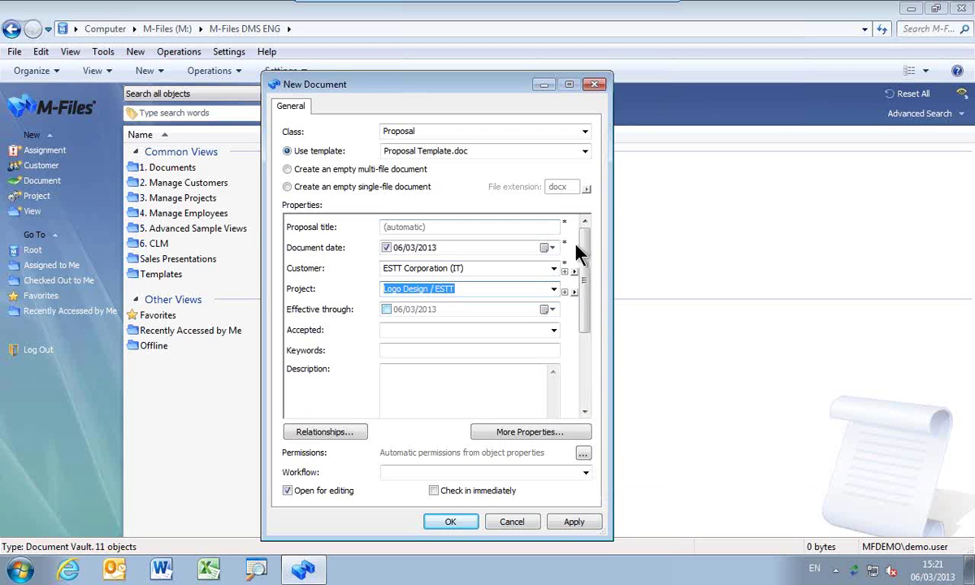
left_click(553, 330)
left_click(443, 345)
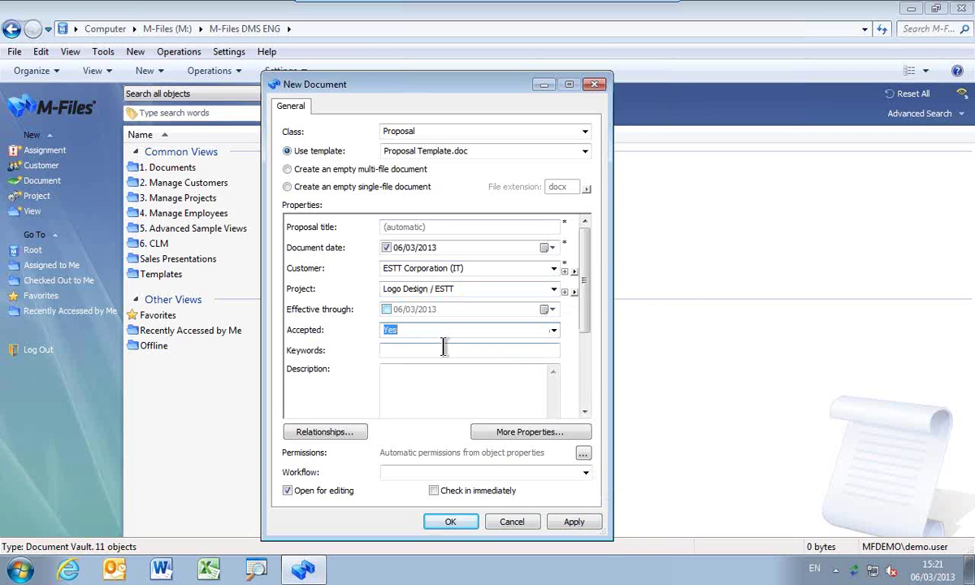
left_click(450, 522)
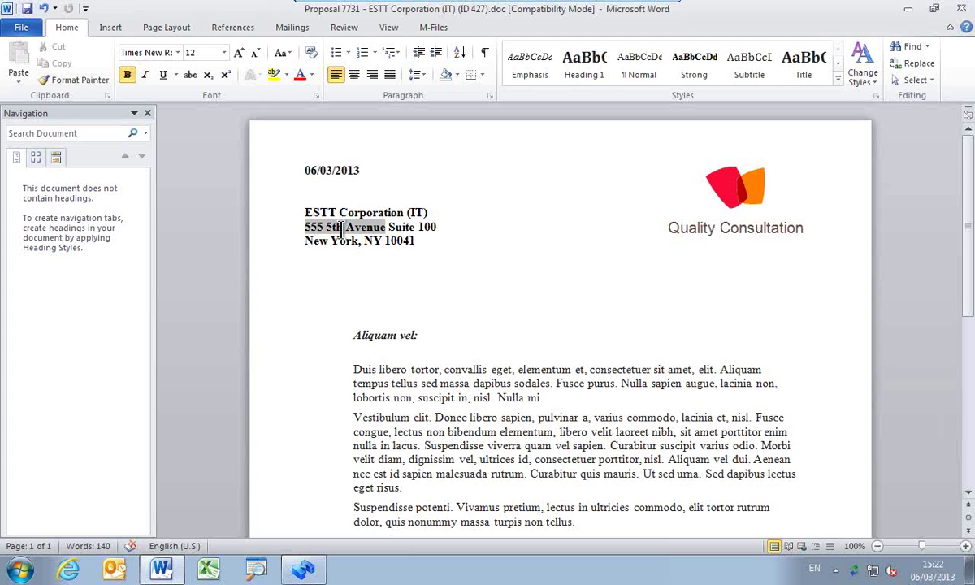
- Select the ESTT Corporation address, show the M-Files ribbon commands, and place the cursor below the address
left_click_drag(285, 212, 281, 244)
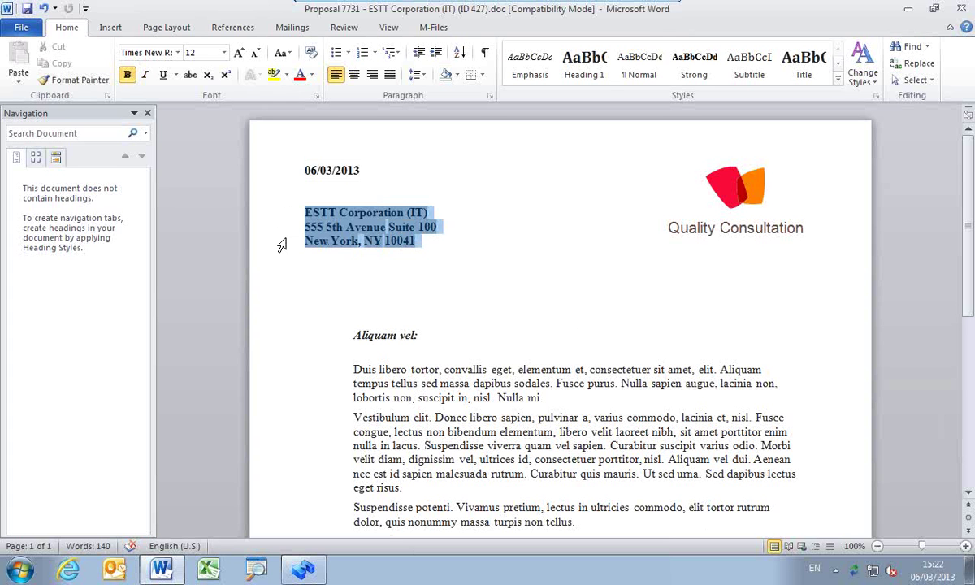
left_click(433, 29)
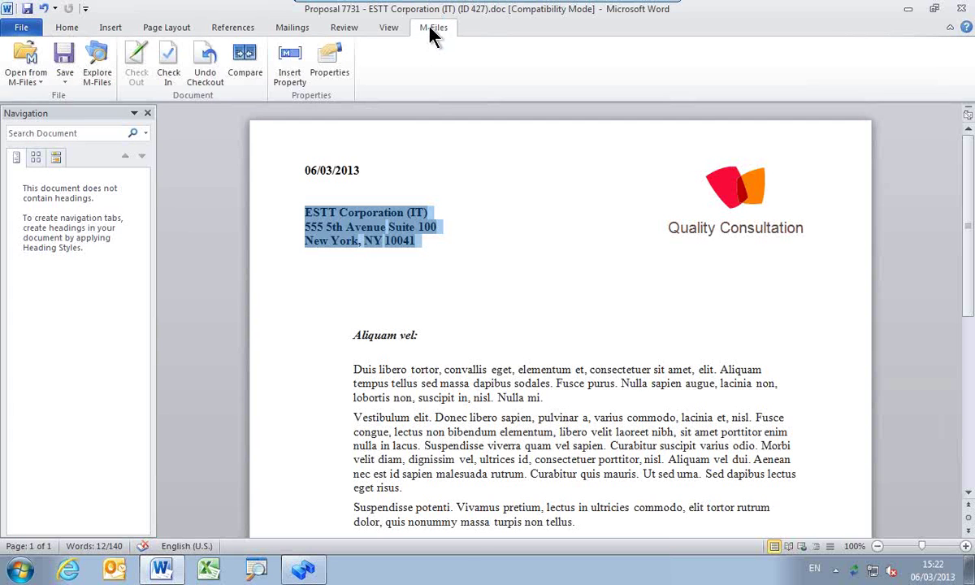
left_click(302, 294)
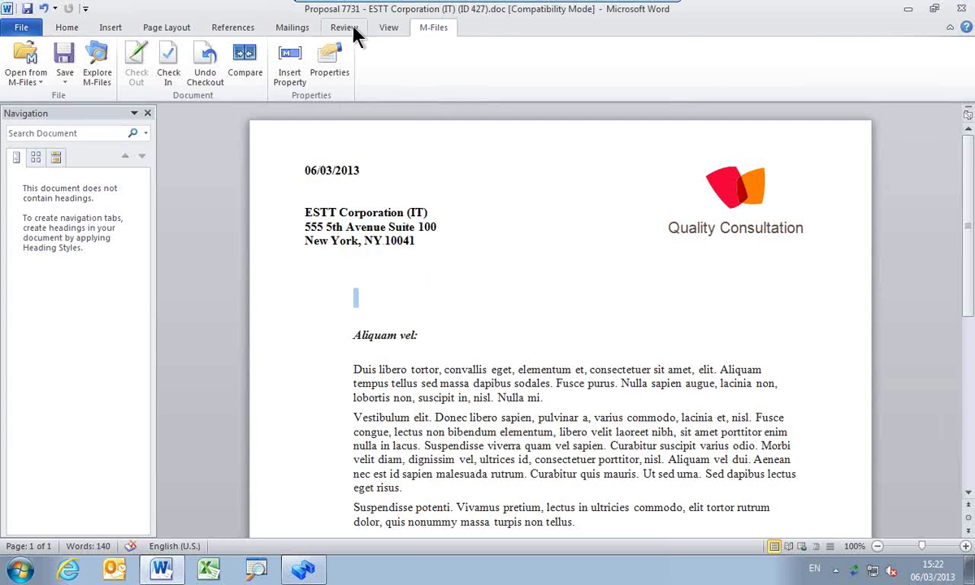
left_click(389, 36)
- Insert Customer #1's Last modified by property (Administrator) on the line below the address
scroll(350, 49, "down", 1)
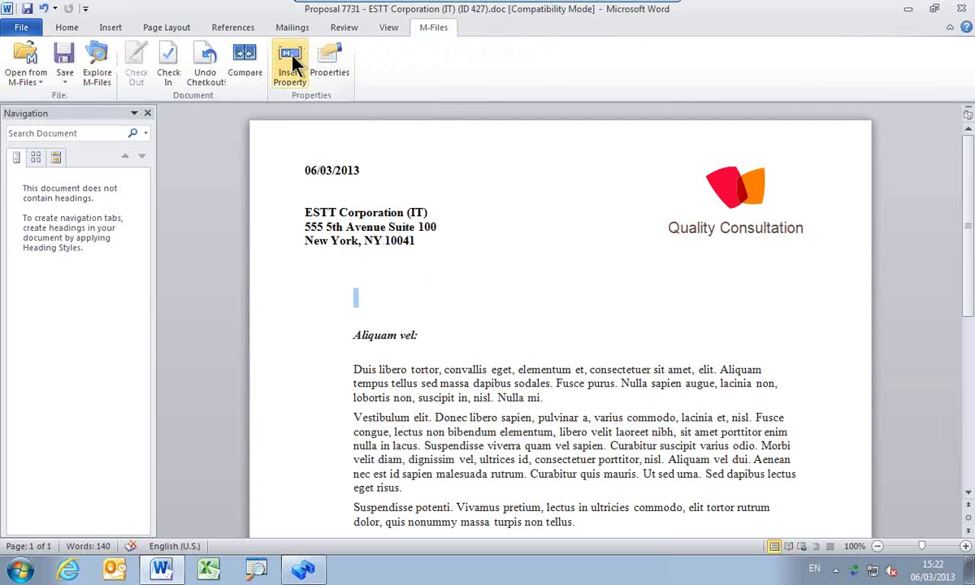
left_click(293, 59)
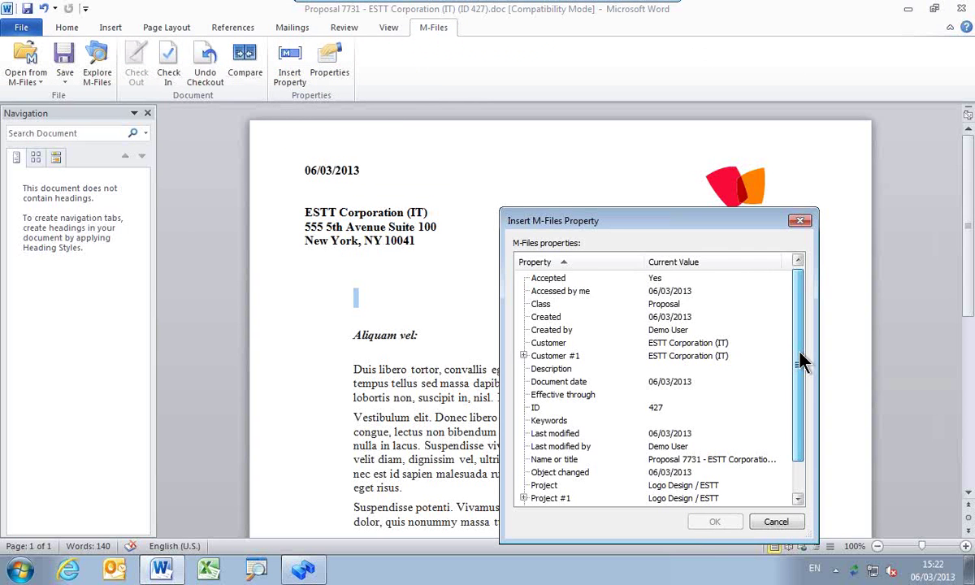
scroll(801, 360, "down", 1)
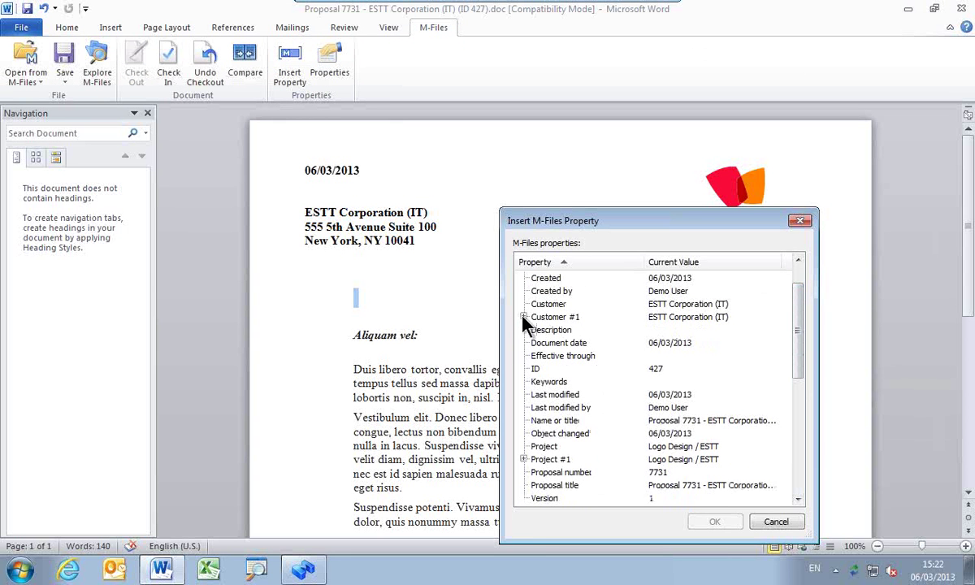
left_click(524, 317)
left_click_drag(798, 345, 798, 370)
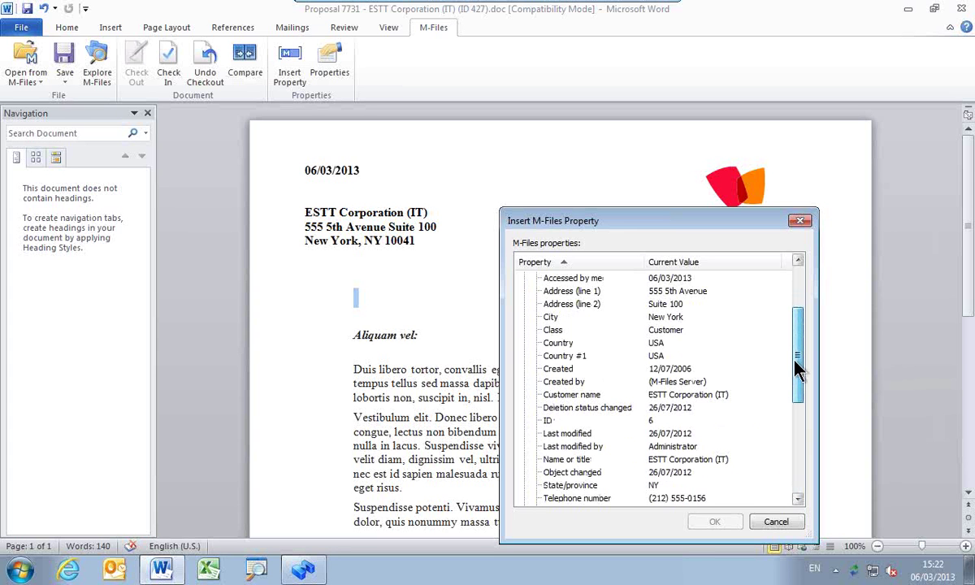
left_click_drag(798, 370, 797, 383)
left_click(552, 395)
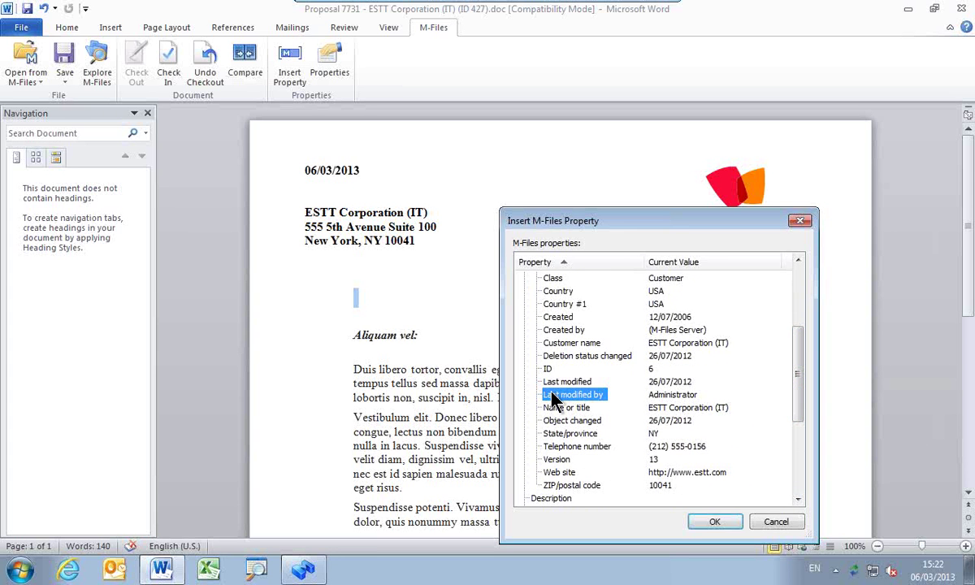
left_click(714, 522)
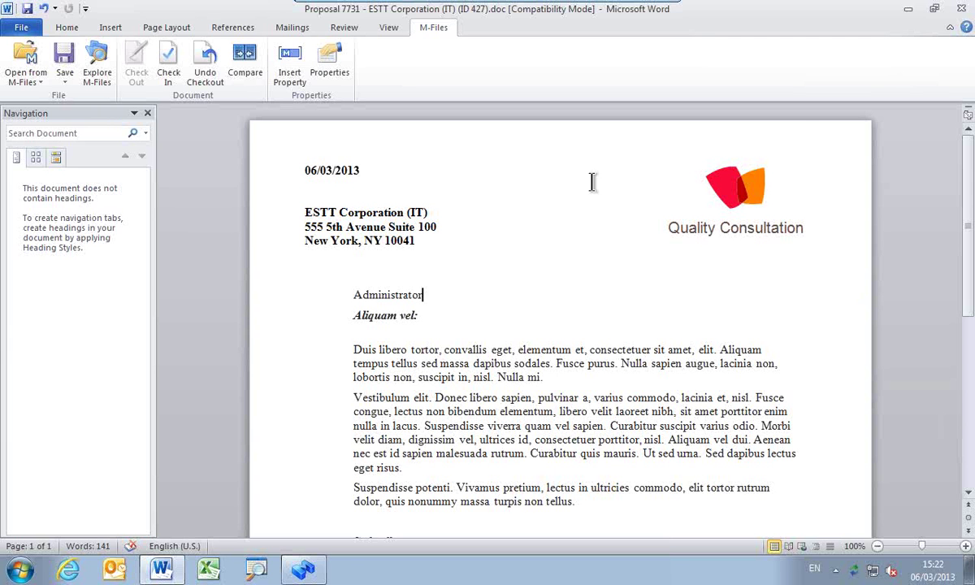
- Close Proposal 7731 in Word, saving its changes back to M-Files
left_click(962, 18)
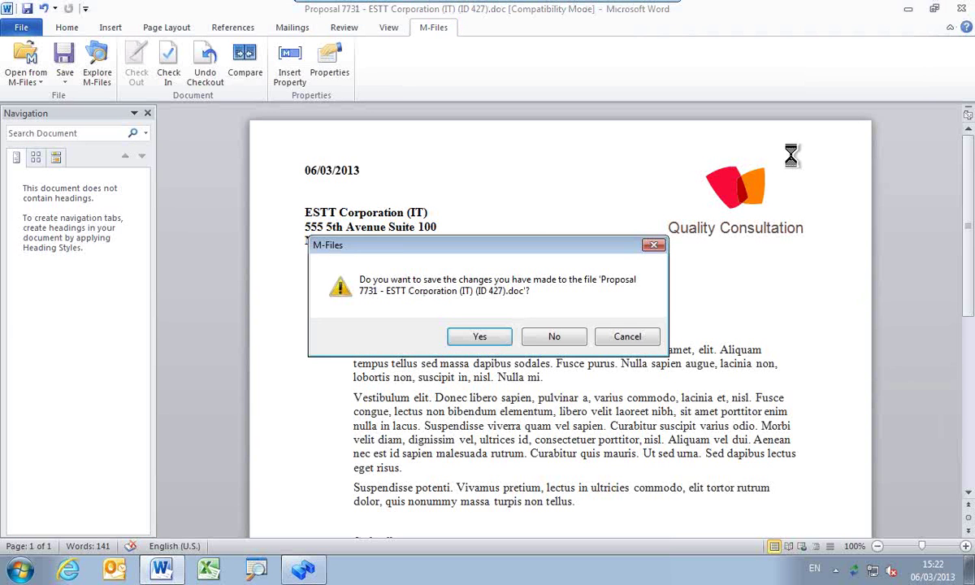
left_click(469, 337)
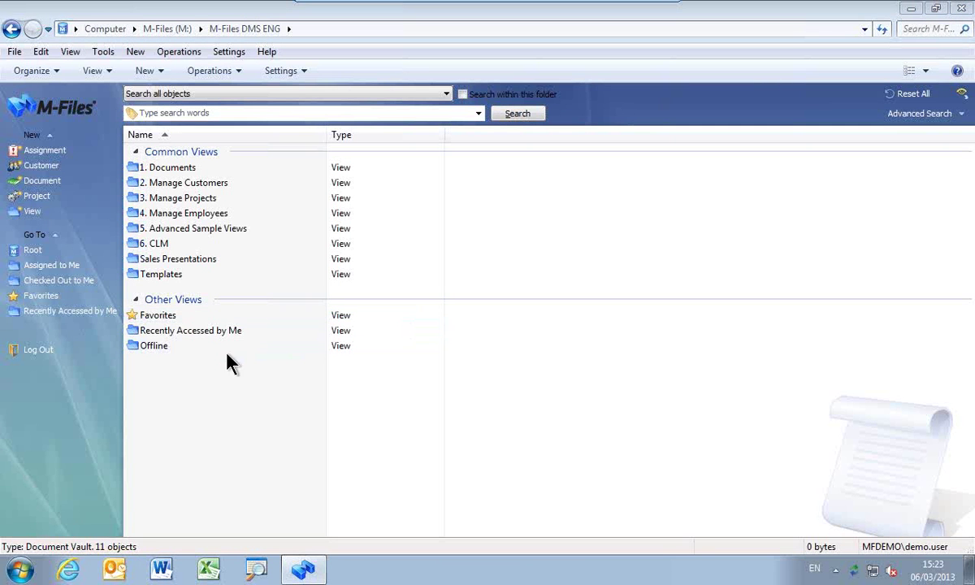
- Go to 1. Documents > By Class > Proposal and select Proposal 7731
left_click(154, 170)
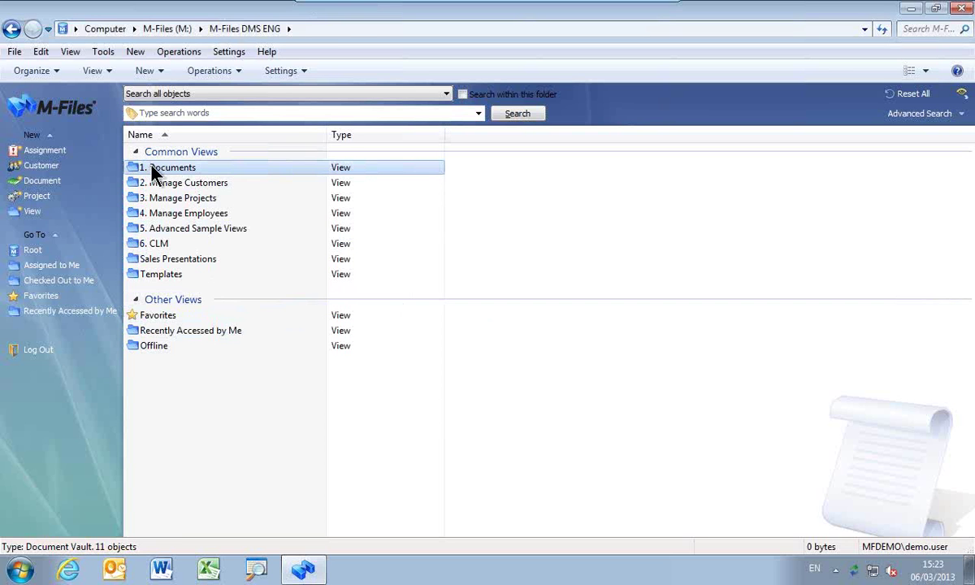
double_click(151, 170)
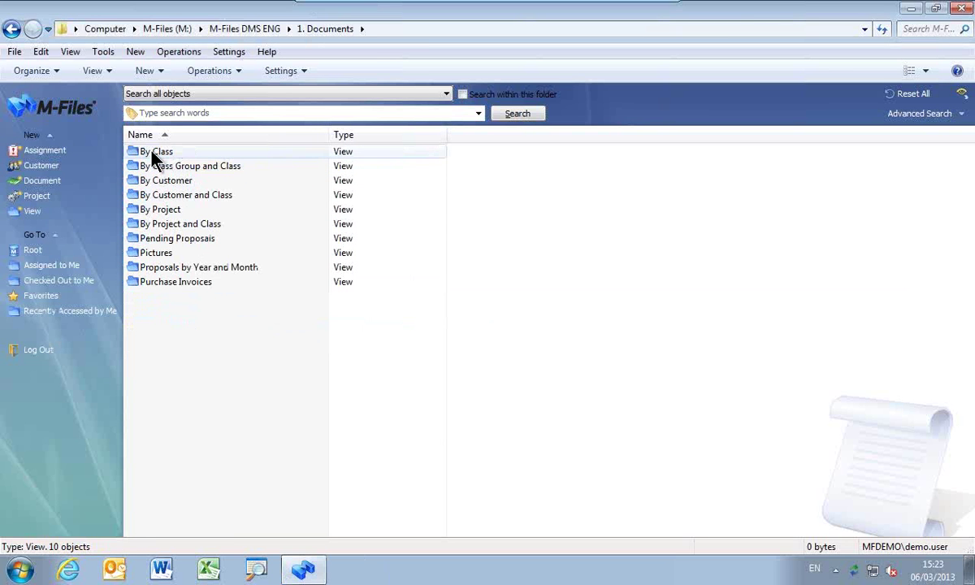
double_click(153, 157)
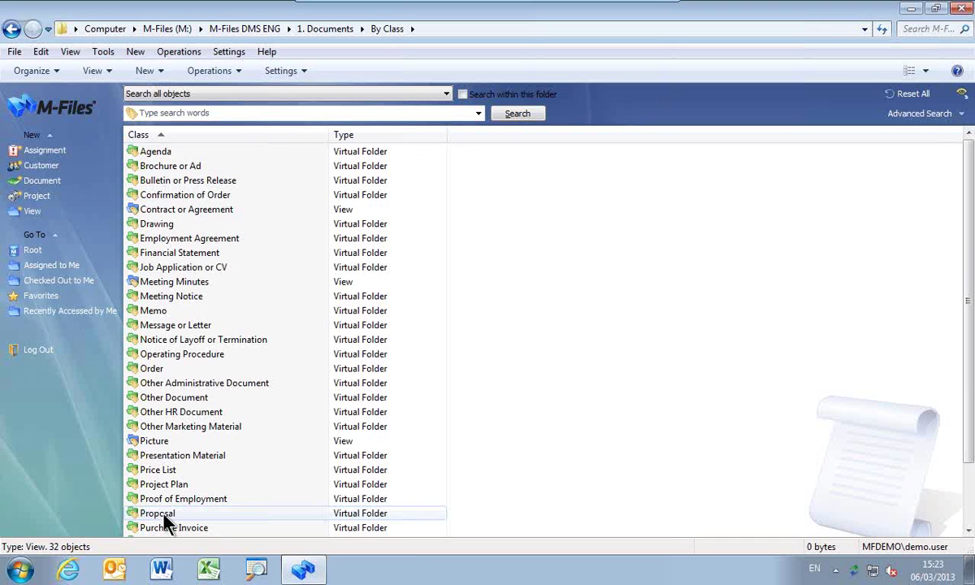
left_click(162, 514)
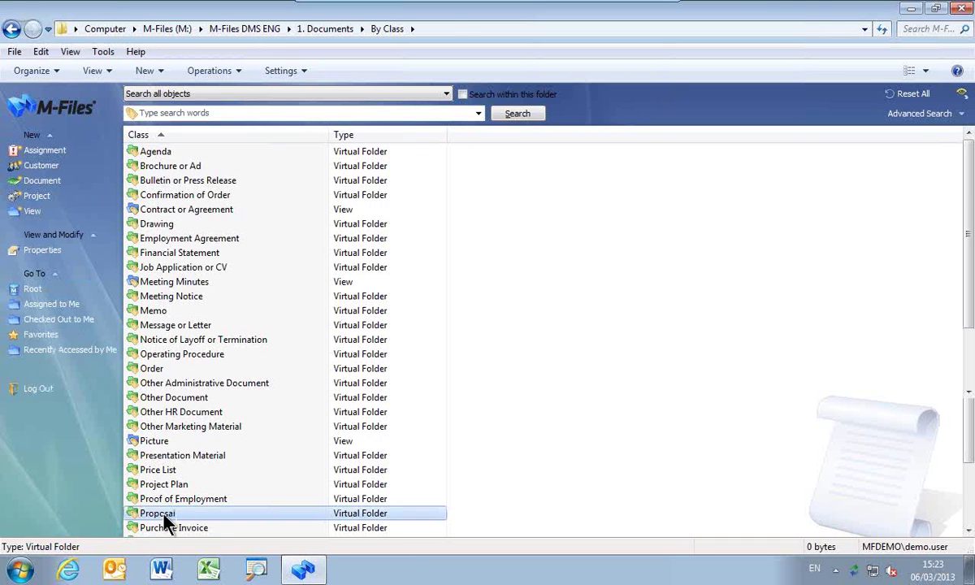
double_click(164, 520)
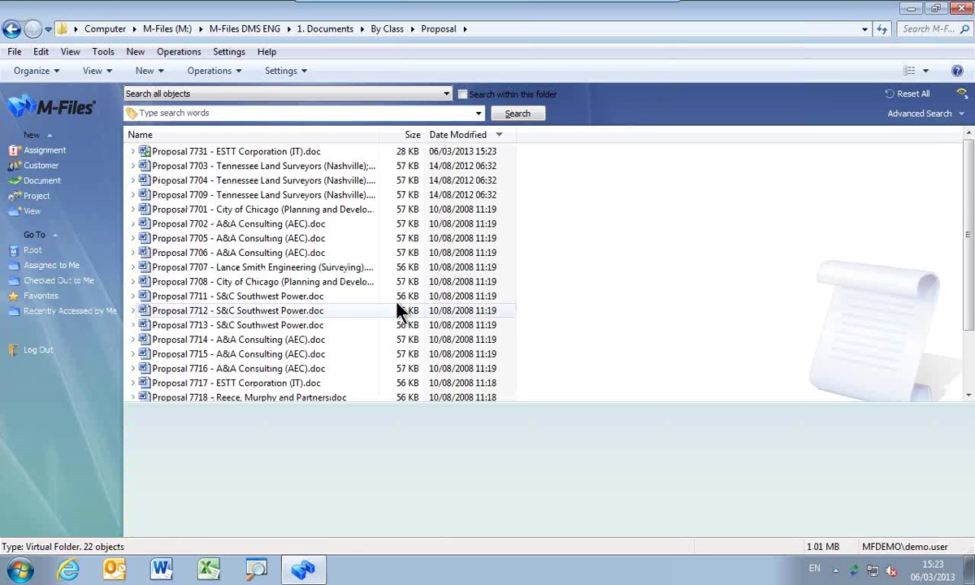
left_click(215, 154)
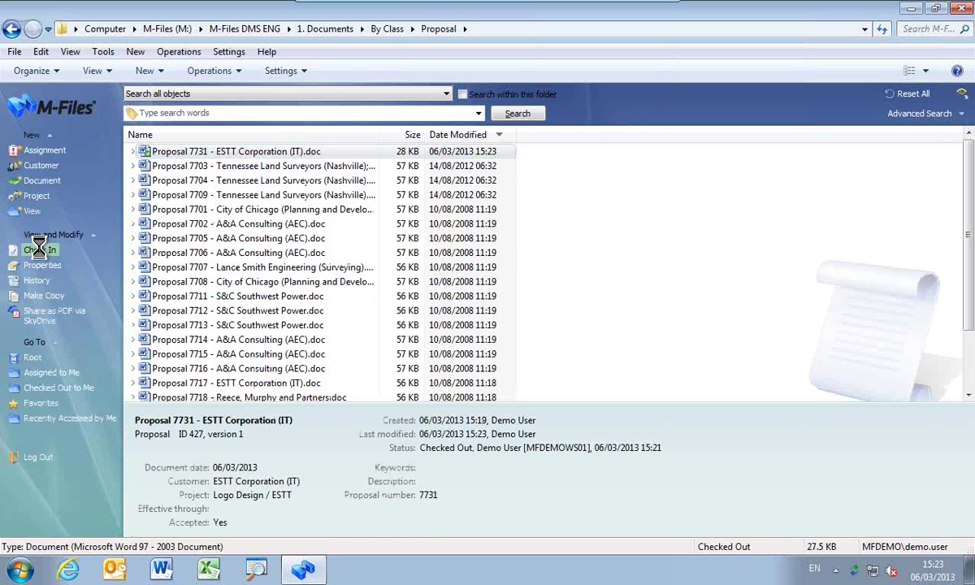
- Check in Proposal 7731 and enlarge the metadata panel below the list
left_click(39, 249)
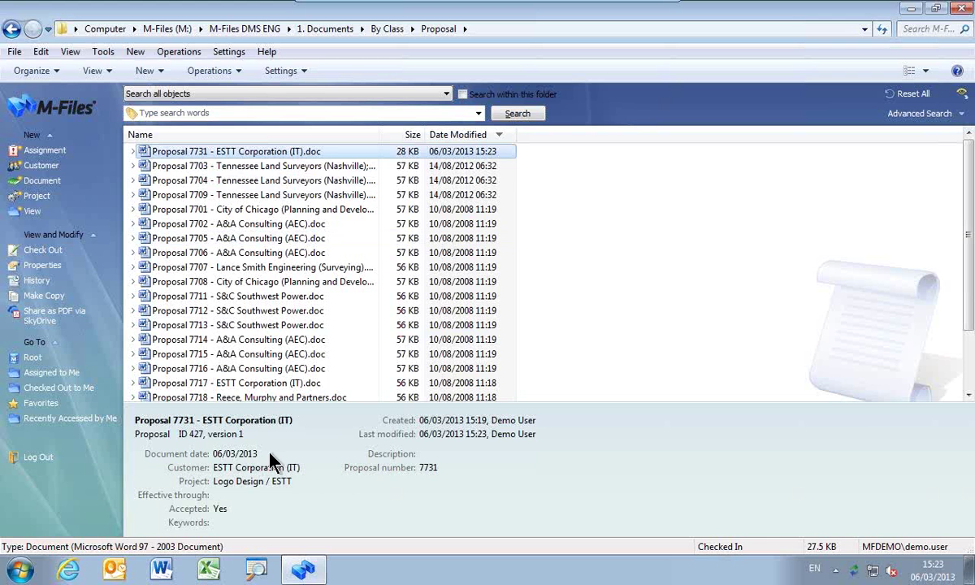
left_click_drag(294, 406, 294, 299)
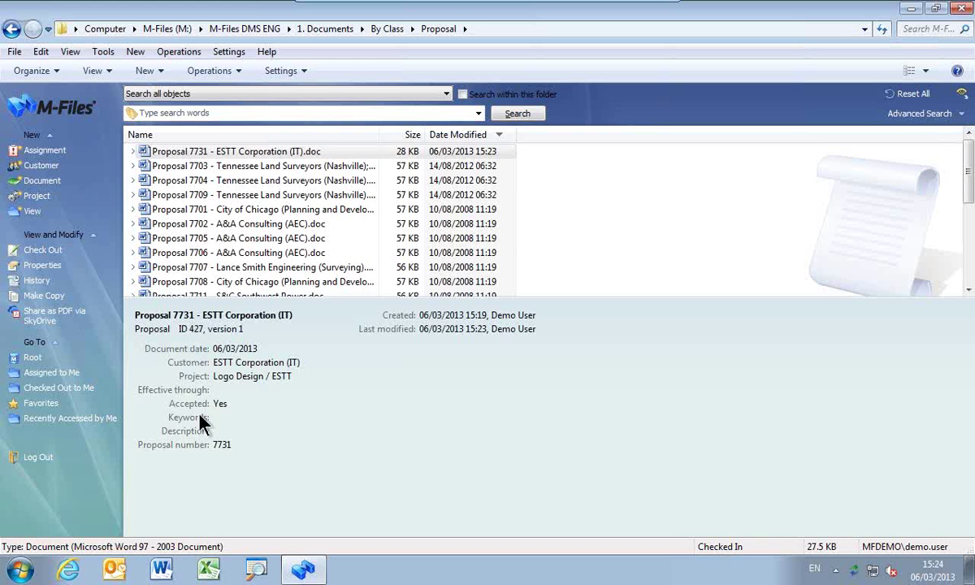
- Under Proposal 7731, view the linked Logo Design / ESTT project, then the ESTT Corporation (IT) customer card
left_click(133, 152)
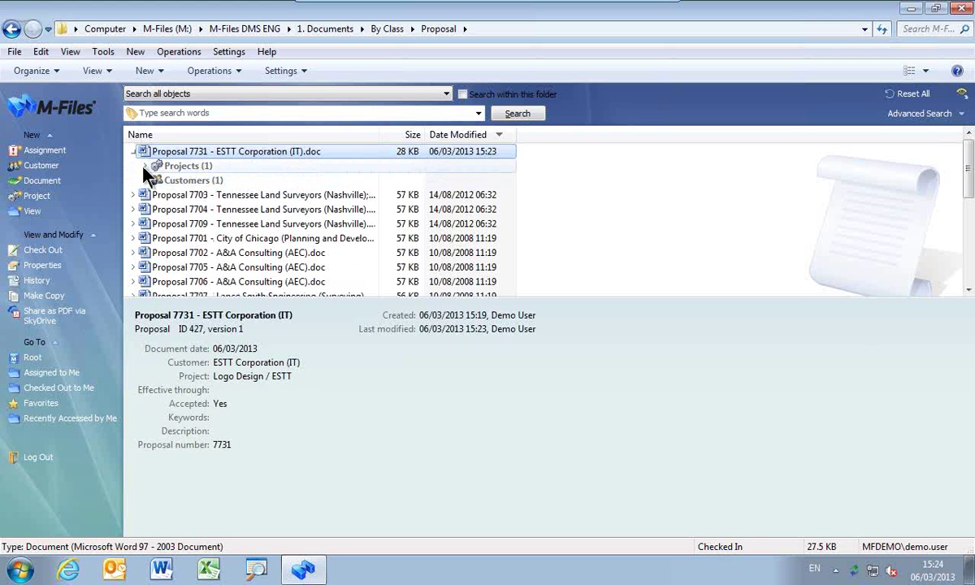
left_click(145, 166)
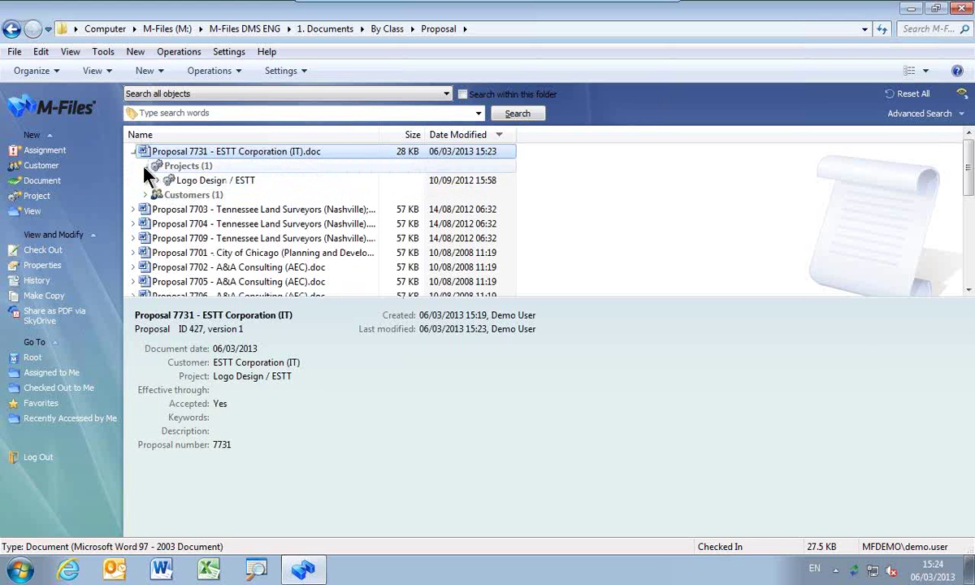
left_click(195, 181)
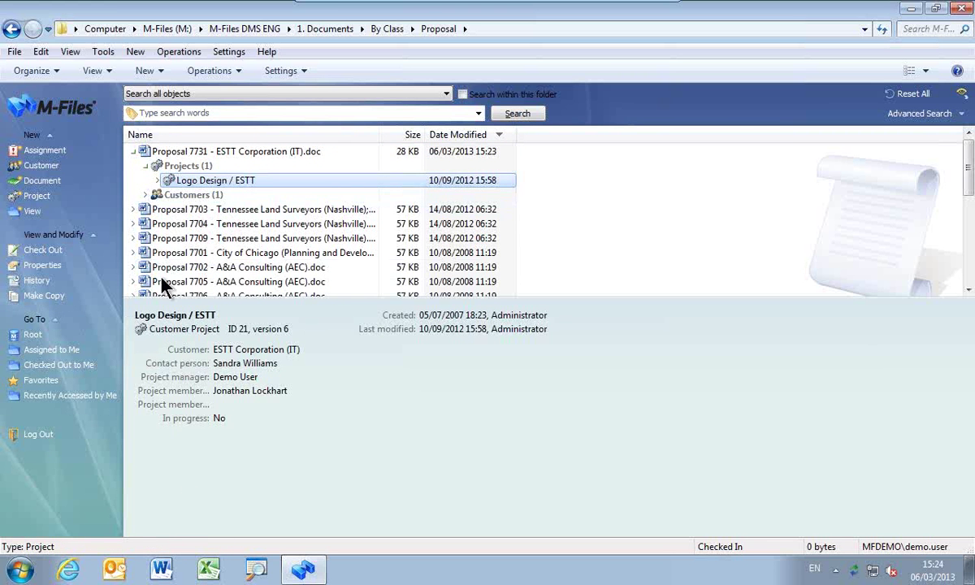
left_click(145, 195)
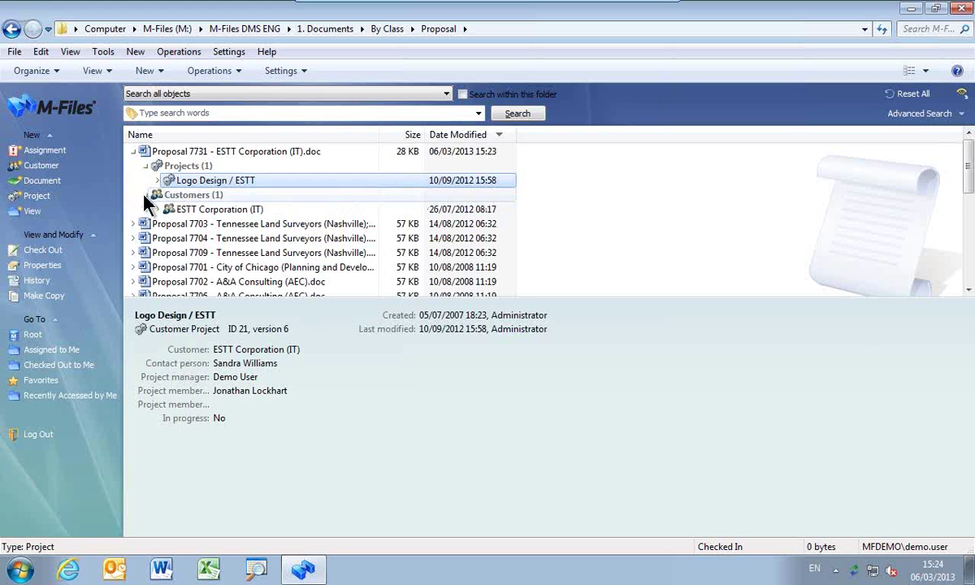
left_click(194, 211)
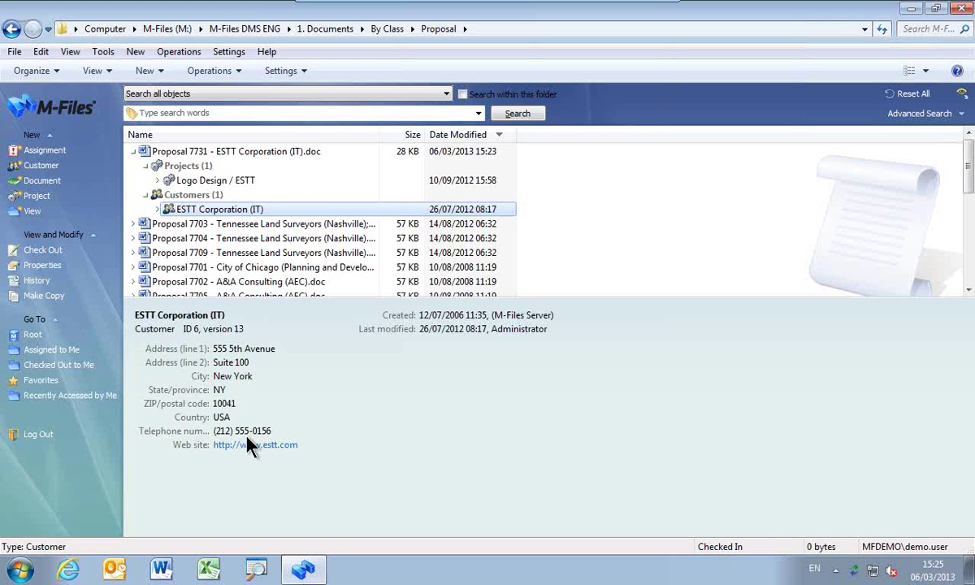
- Expand ESTT Corporation (IT) and shrink the metadata panel to list its Projects (3) and Documents (14)
left_click(159, 210)
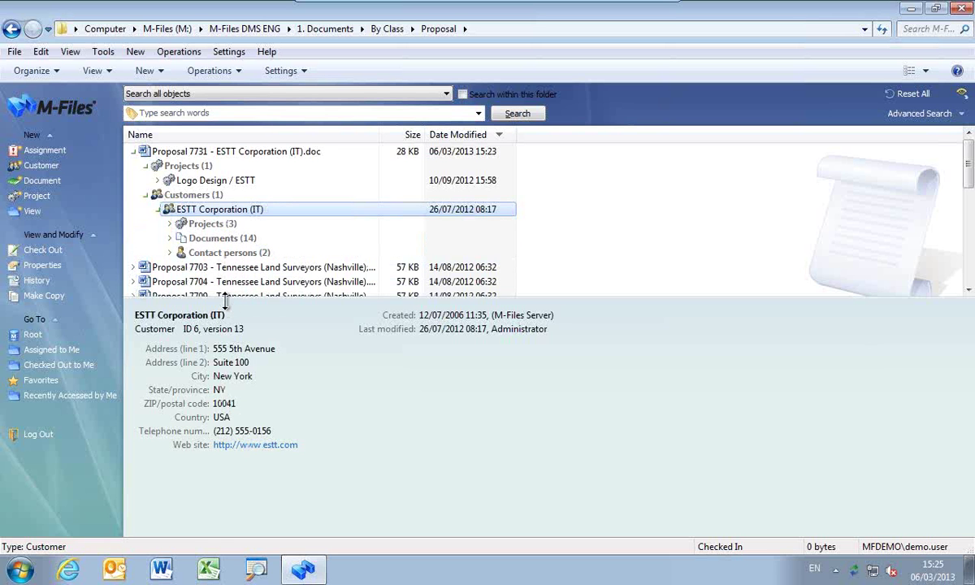
left_click_drag(228, 298, 256, 461)
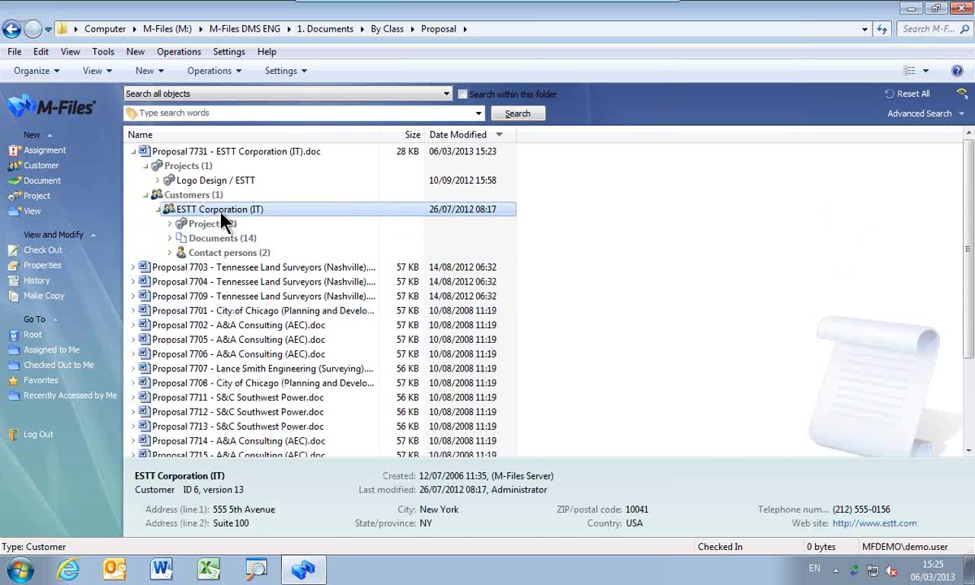
left_click(170, 224)
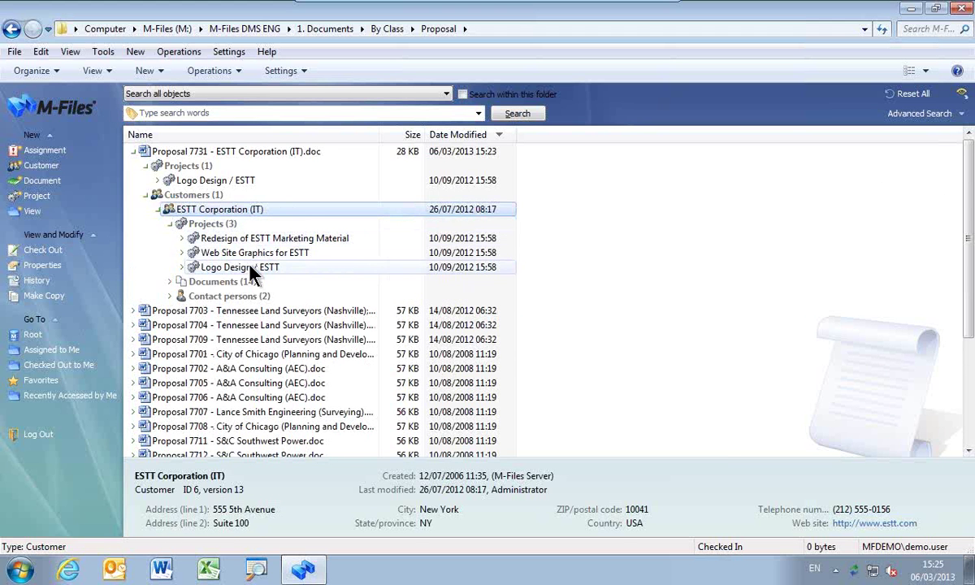
left_click(171, 281)
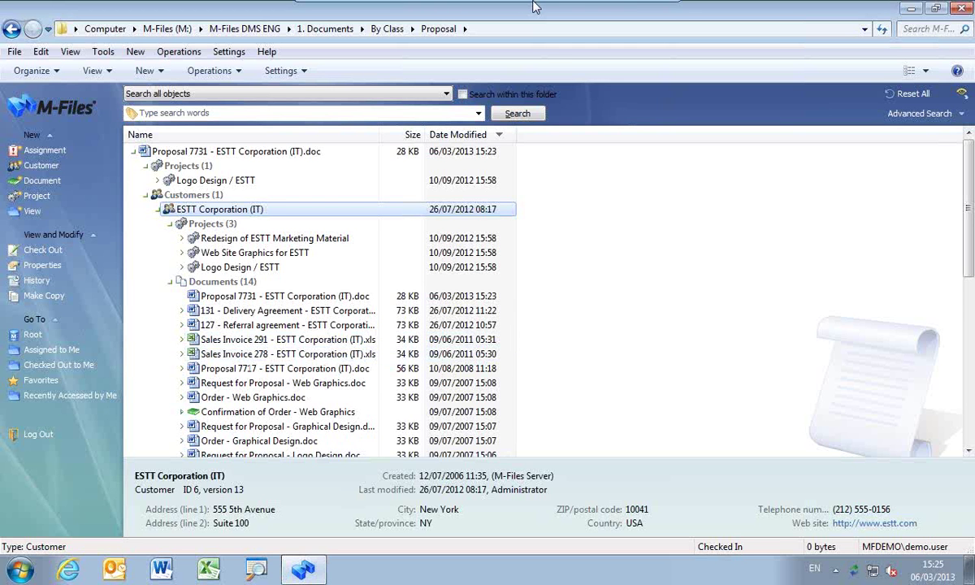
mouse_move(534, 7)
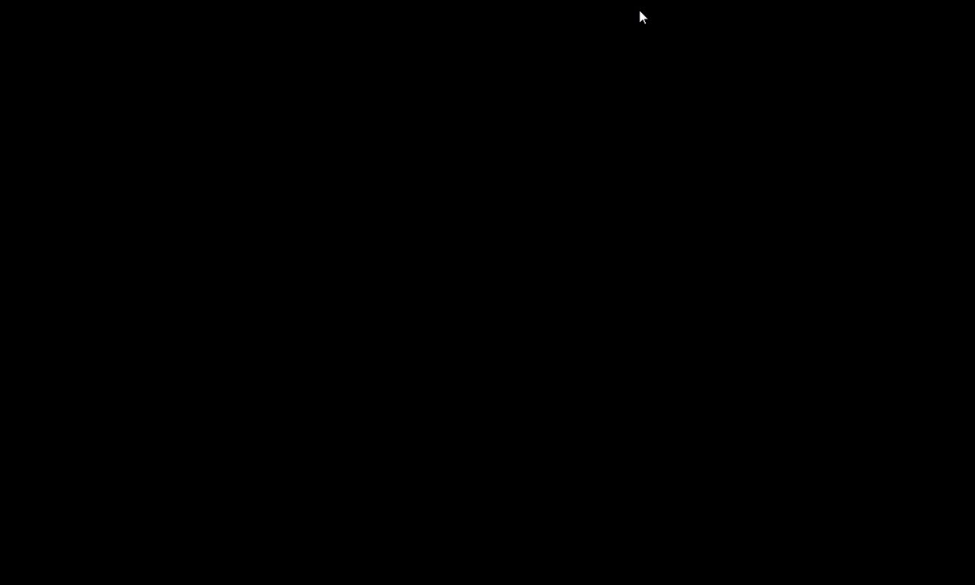
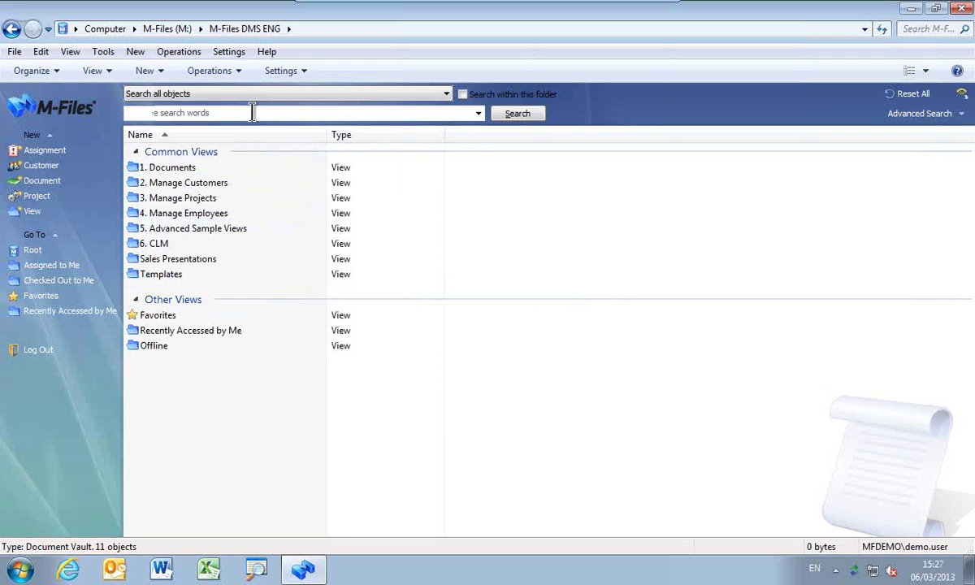
- Search the whole vault for 'estt'
left_click(251, 113)
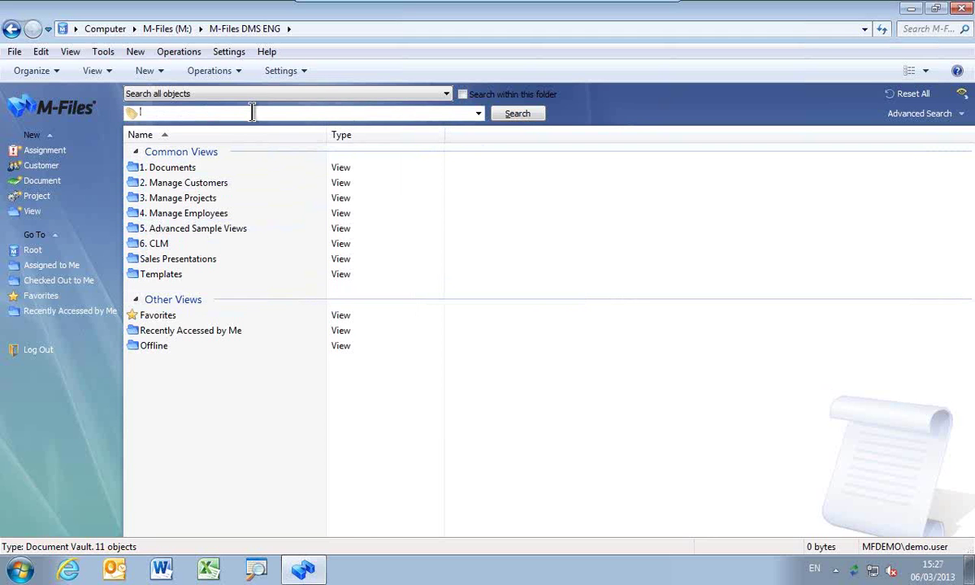
type("estt")
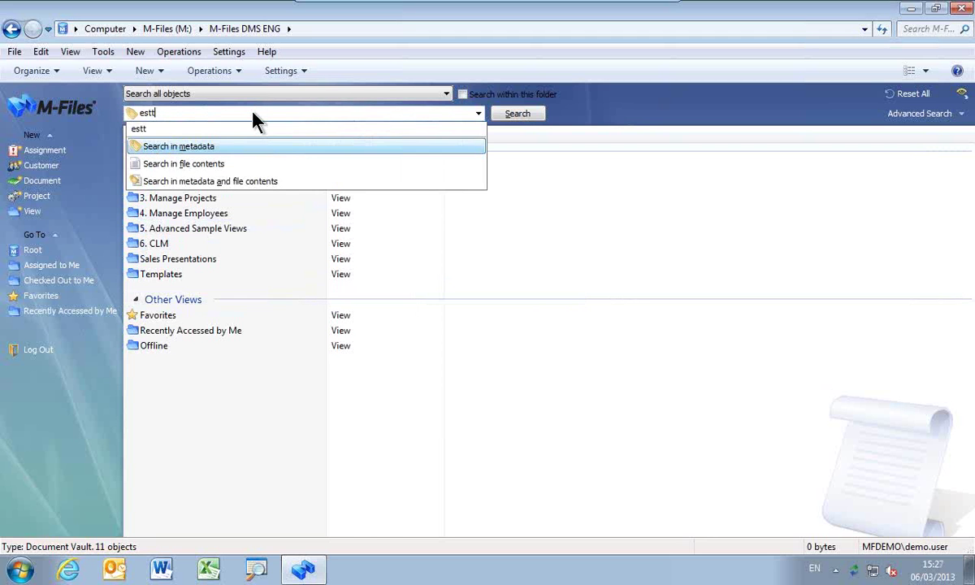
key("Return")
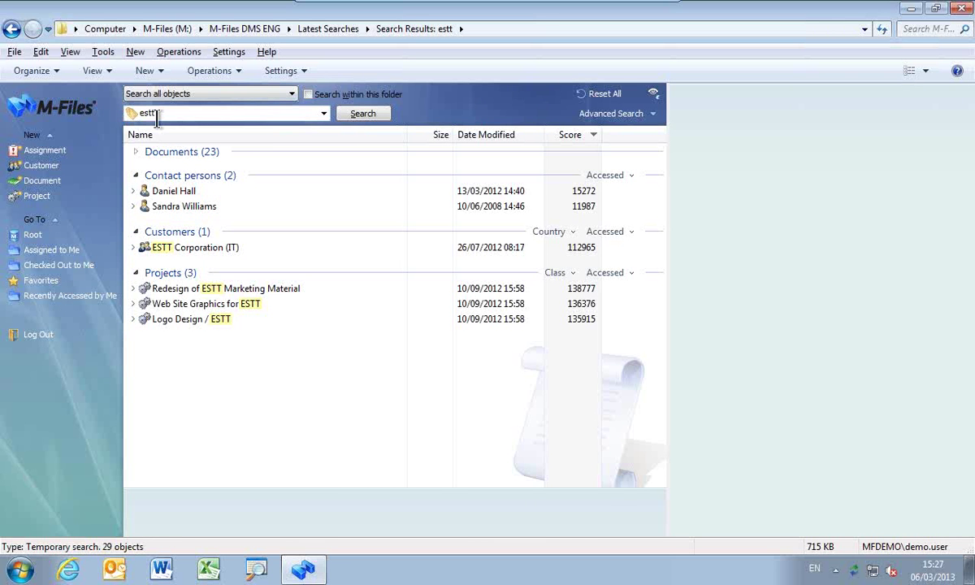
- Show the first matching contact person's metadata and enlarge the metadata pane
left_click(133, 152)
left_click(134, 153)
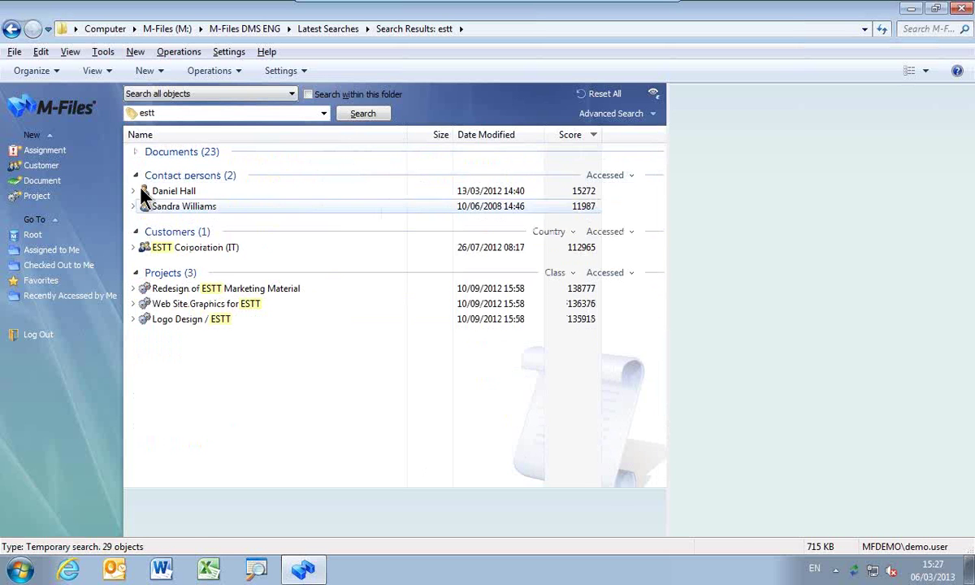
left_click(162, 193)
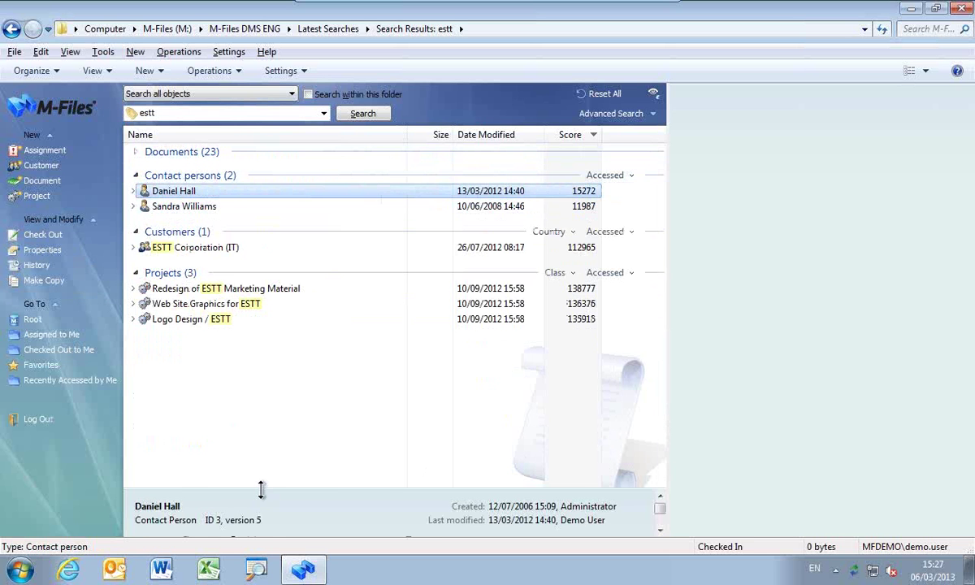
left_click_drag(261, 489, 274, 356)
left_click(652, 94)
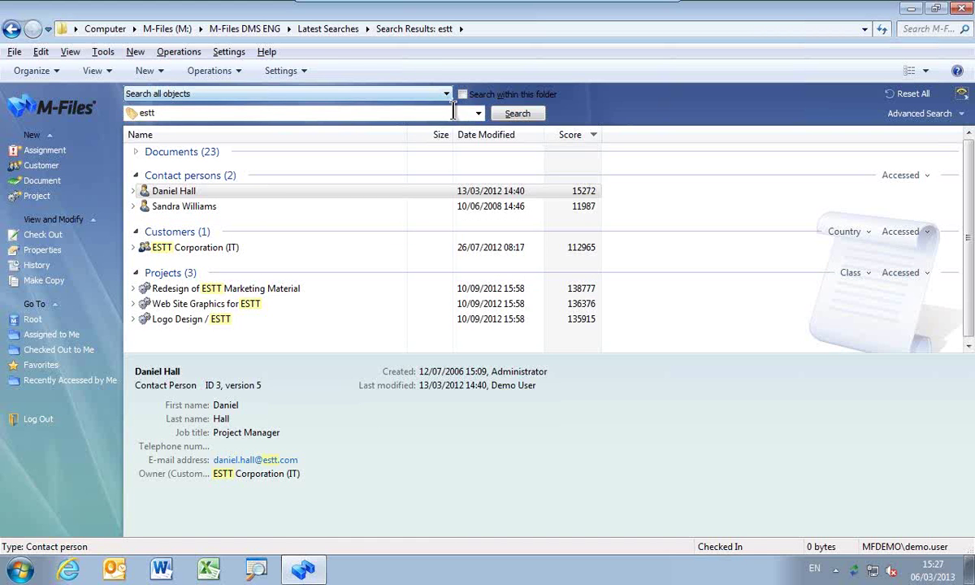
left_click(477, 113)
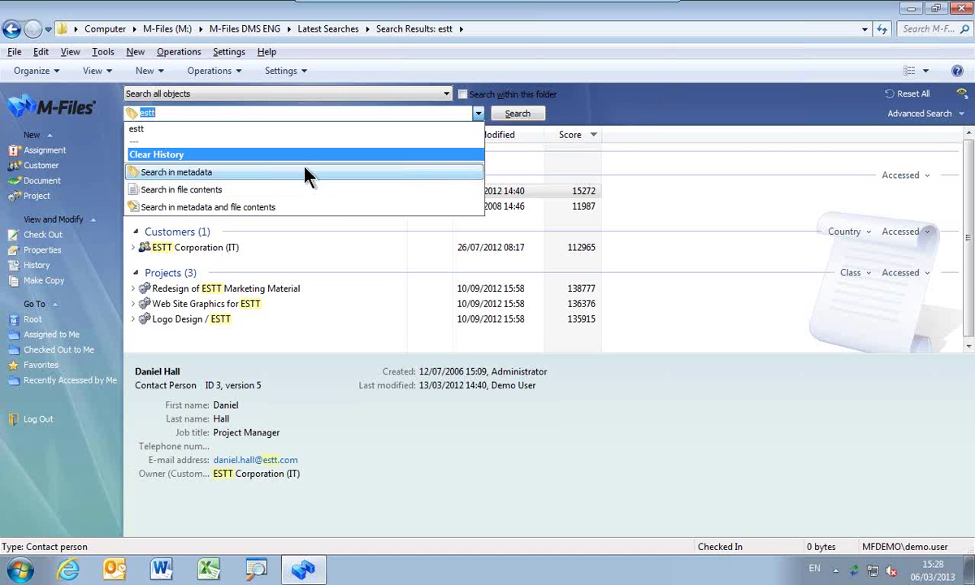
- Limit the estt search to Customers, select ESTT Corporation (IT), and reveal Advanced Search options
left_click(305, 173)
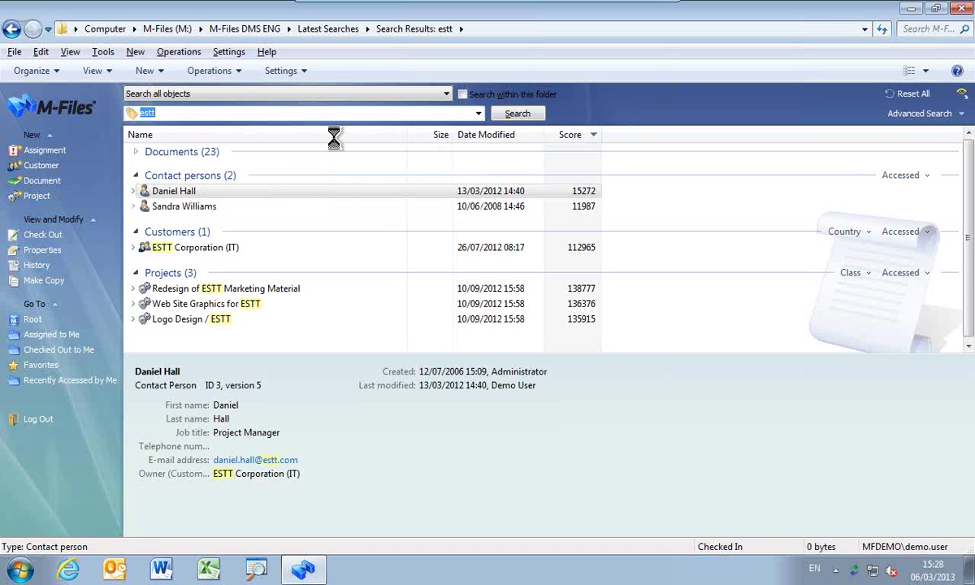
left_click(446, 94)
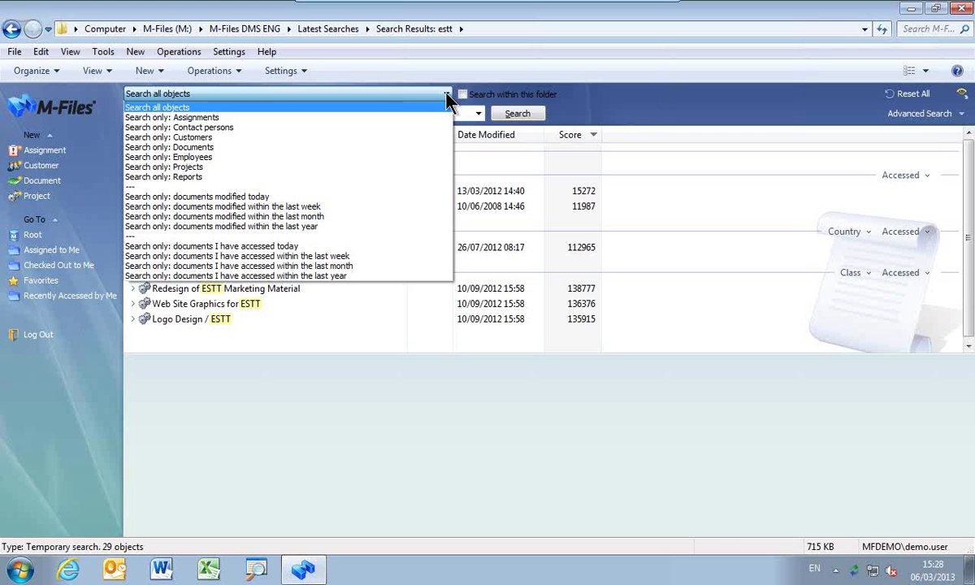
left_click(208, 140)
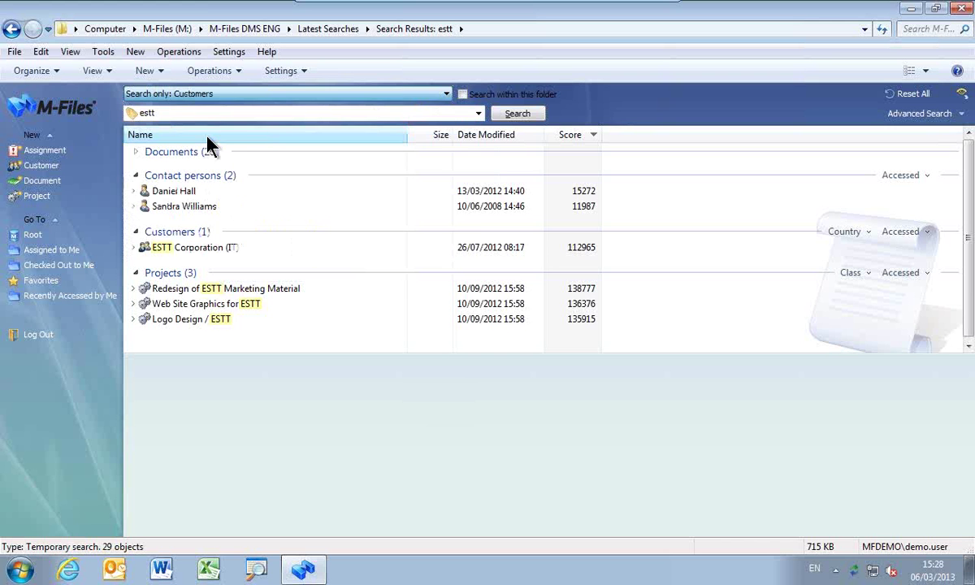
left_click(512, 115)
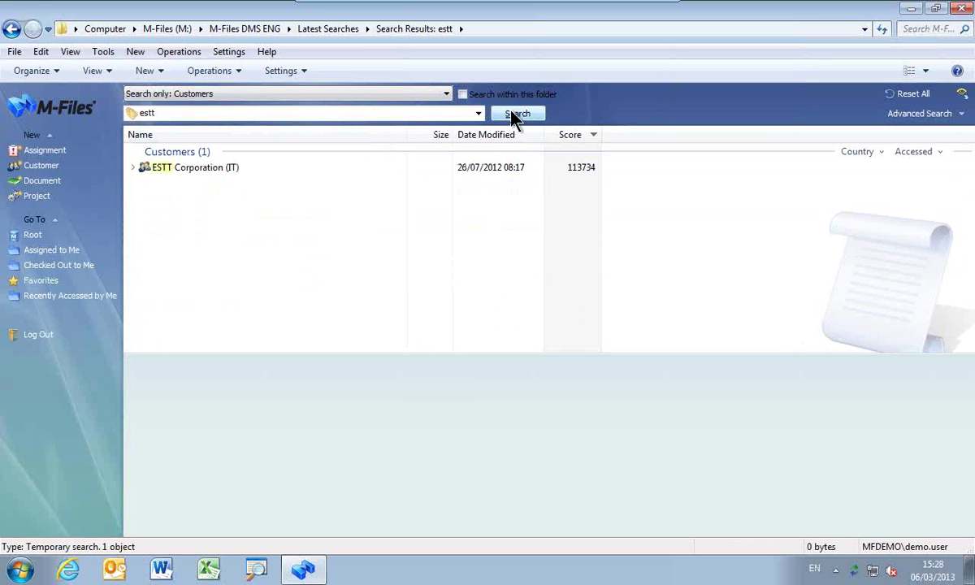
left_click(187, 170)
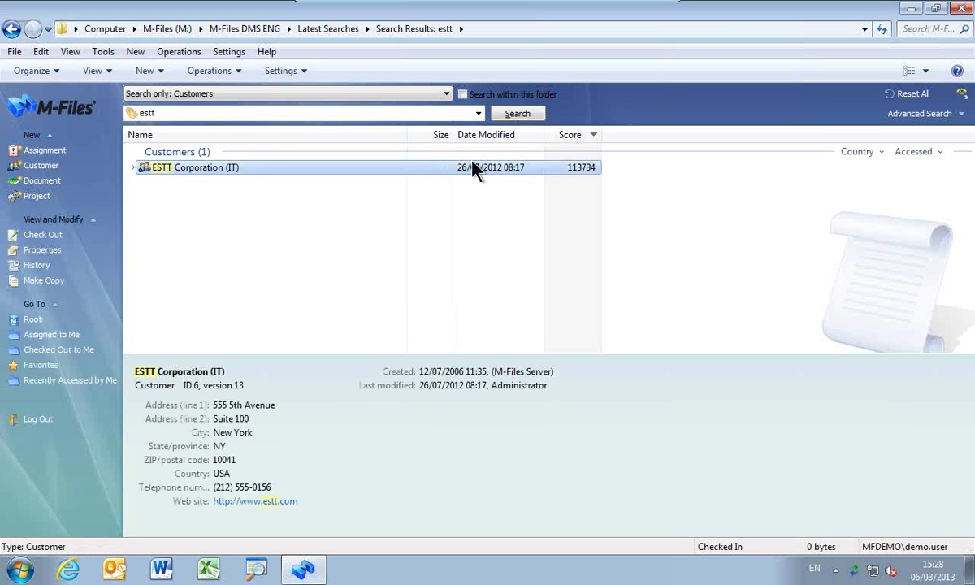
left_click(904, 116)
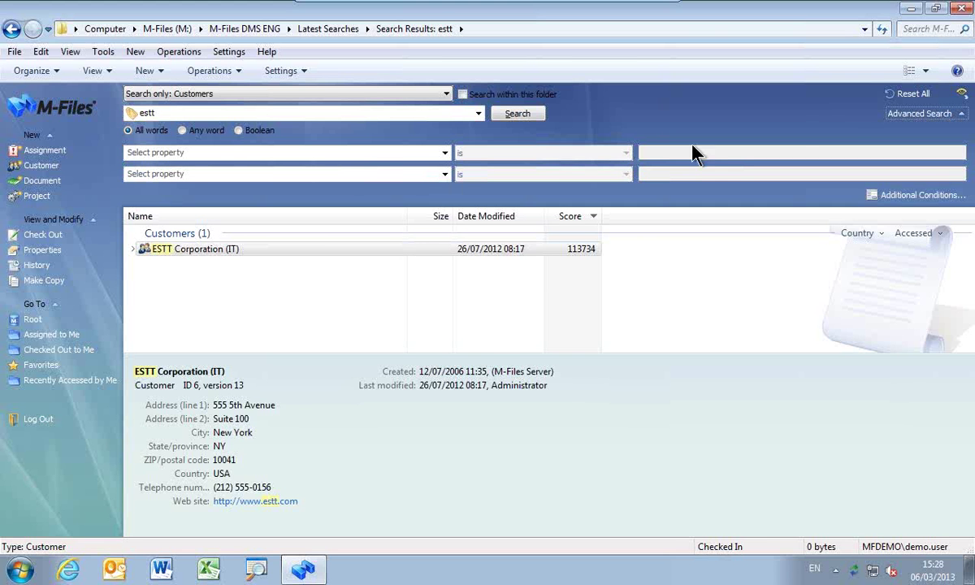
left_click(924, 198)
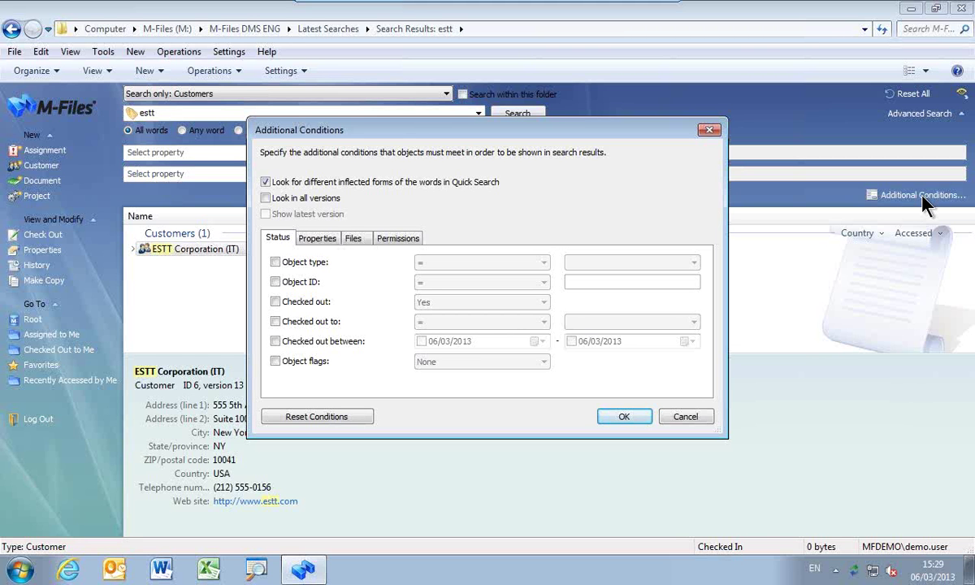
left_click(684, 417)
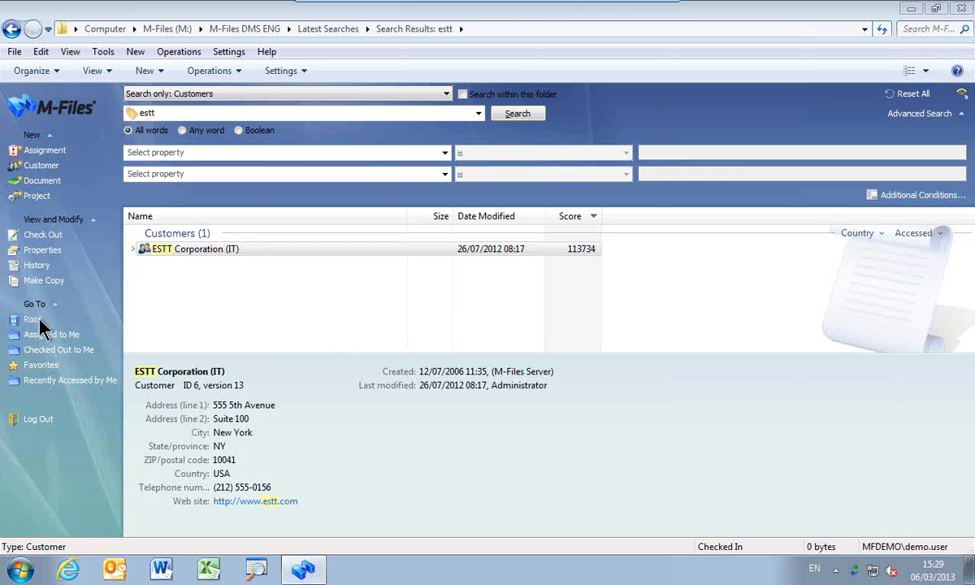
mouse_move(641, 4)
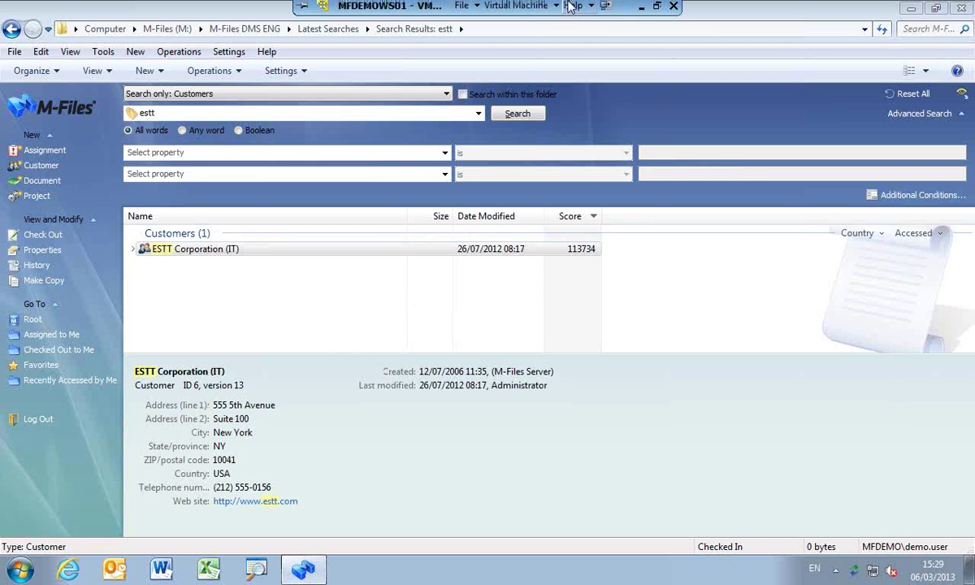
- Advance the agenda slide to highlight Search & View, then return to M-Files
left_click(642, 10)
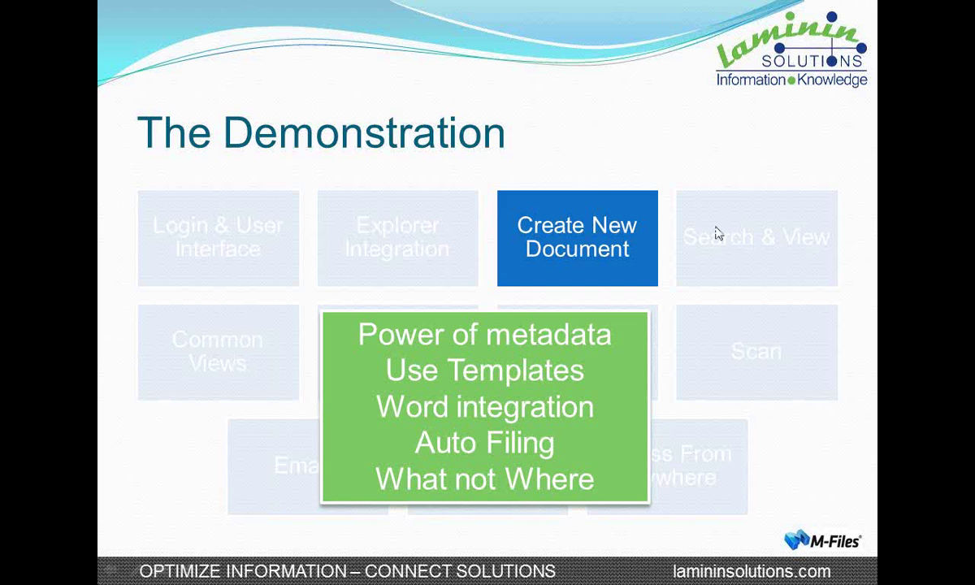
left_click(715, 232)
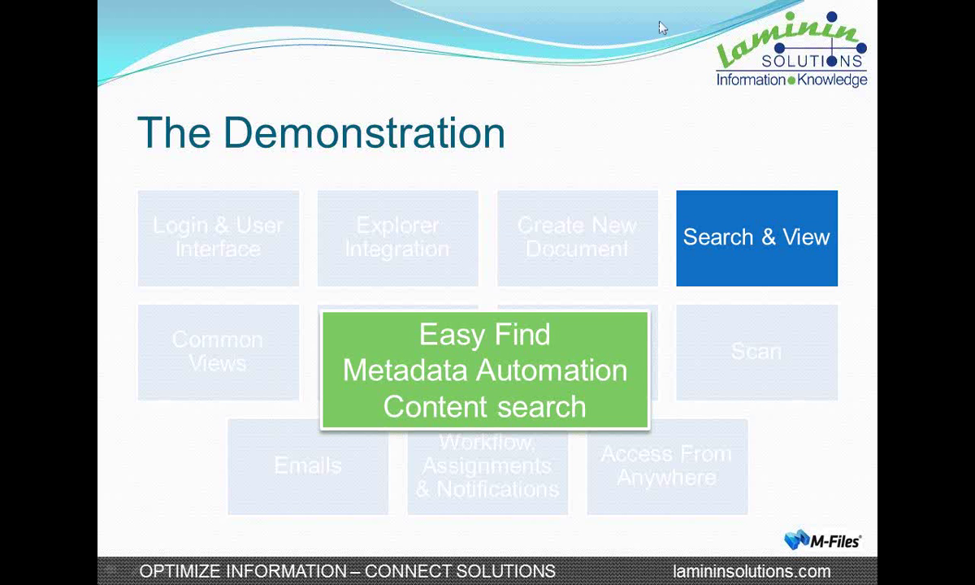
key("alt+Tab")
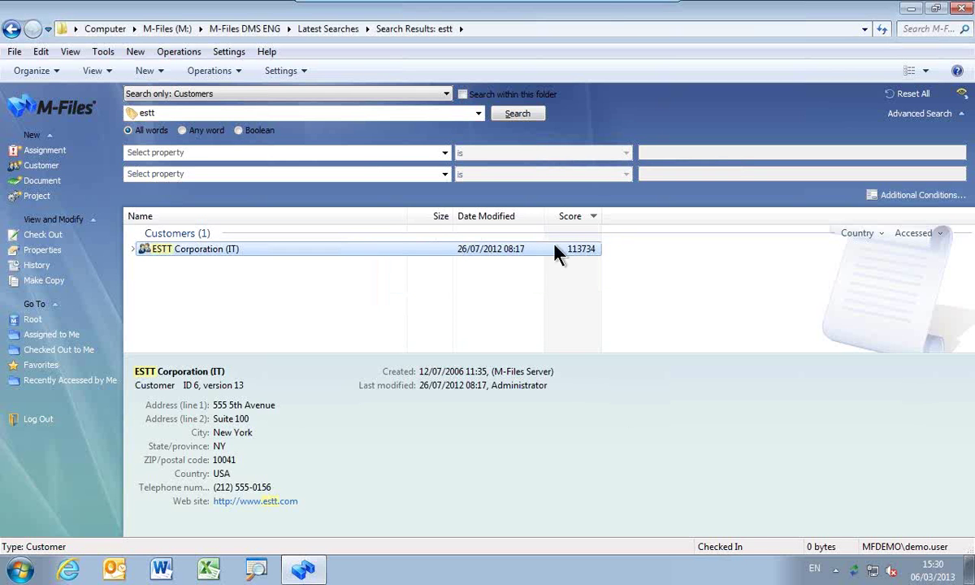
left_click(639, 14)
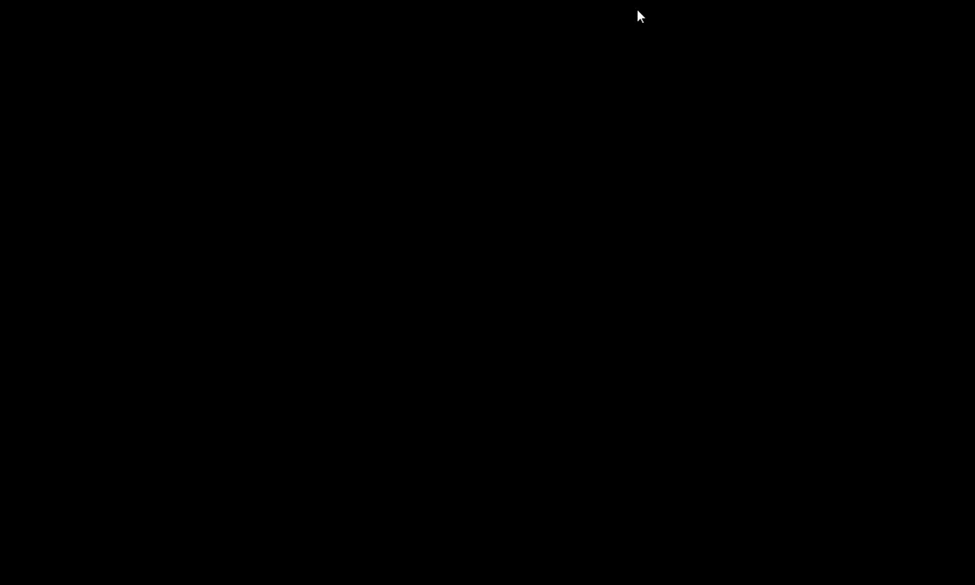
key("alt+Tab")
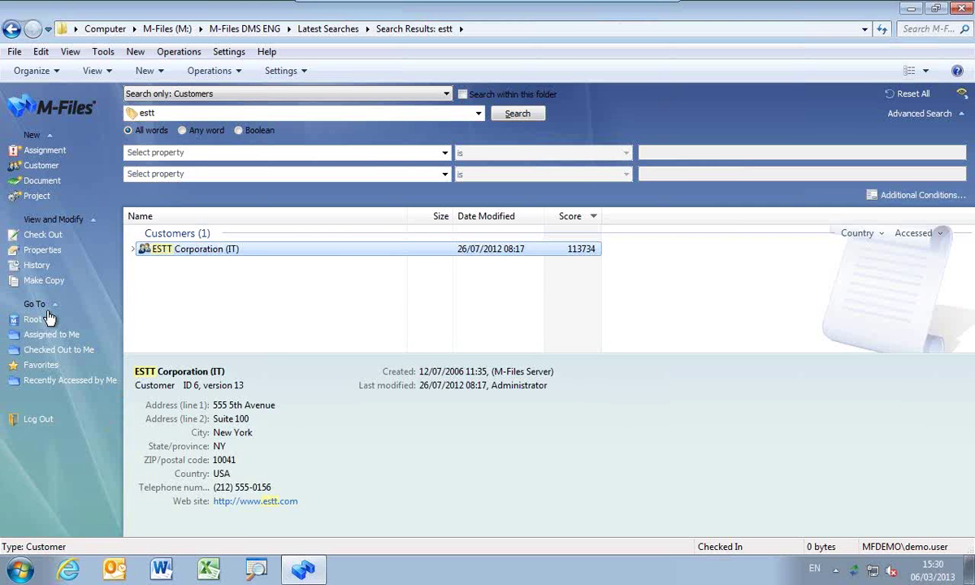
- From the vault root, browse 1. Documents › By Class › Proposal
left_click(33, 305)
left_click(28, 307)
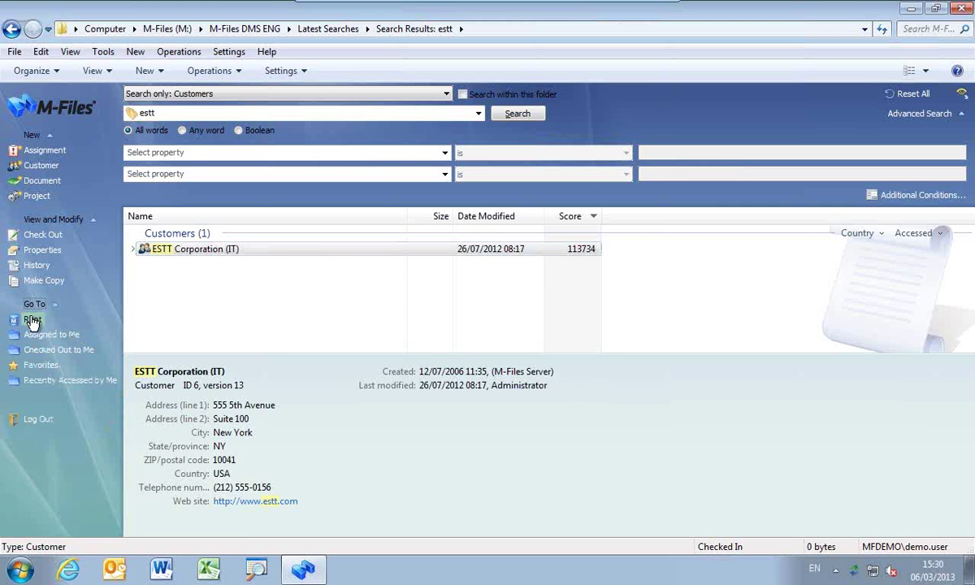
left_click(118, 315)
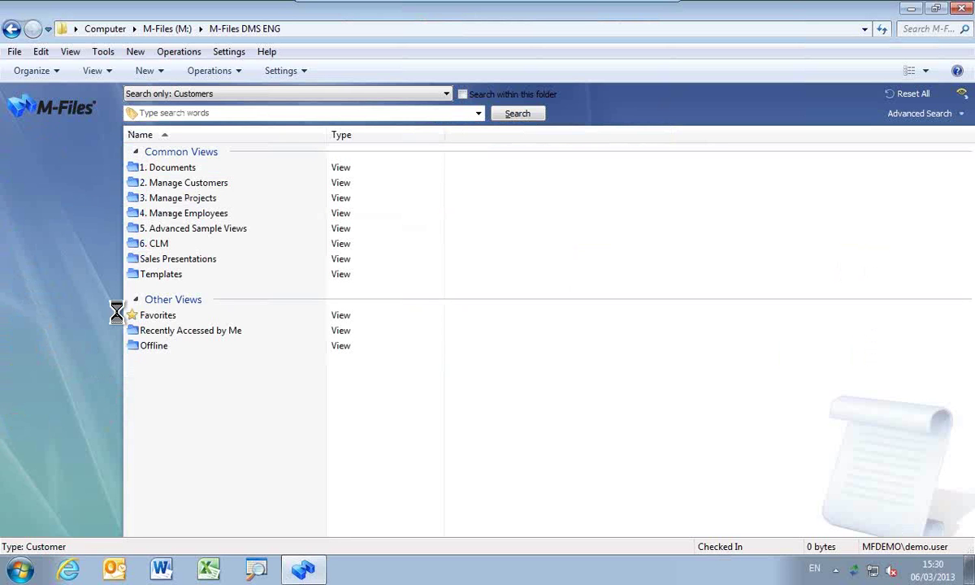
left_click(155, 168)
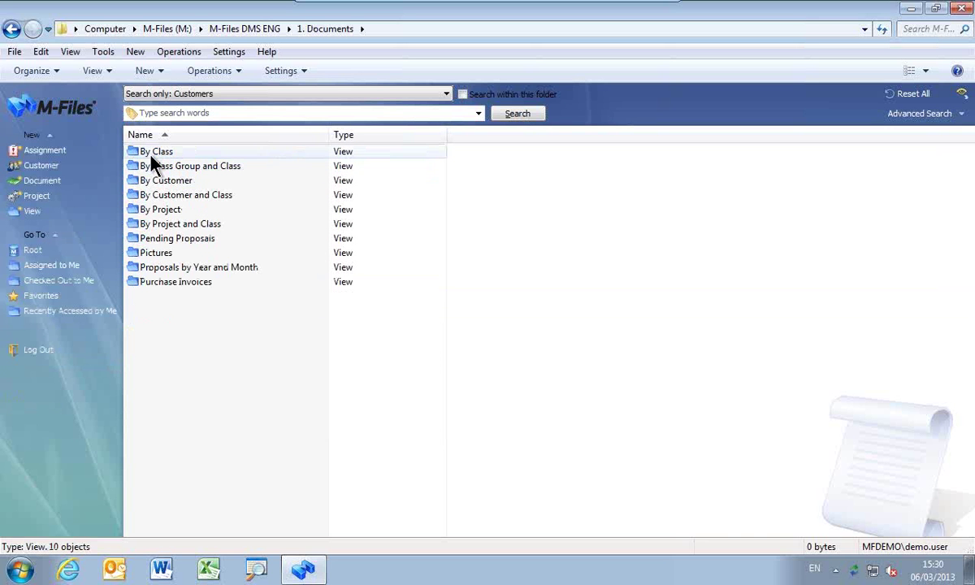
double_click(148, 151)
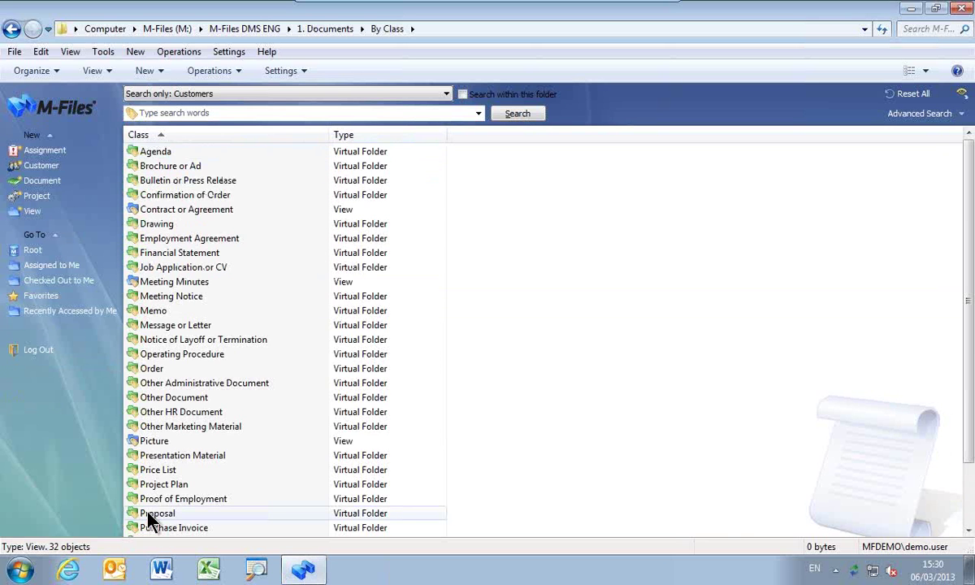
left_click(148, 514)
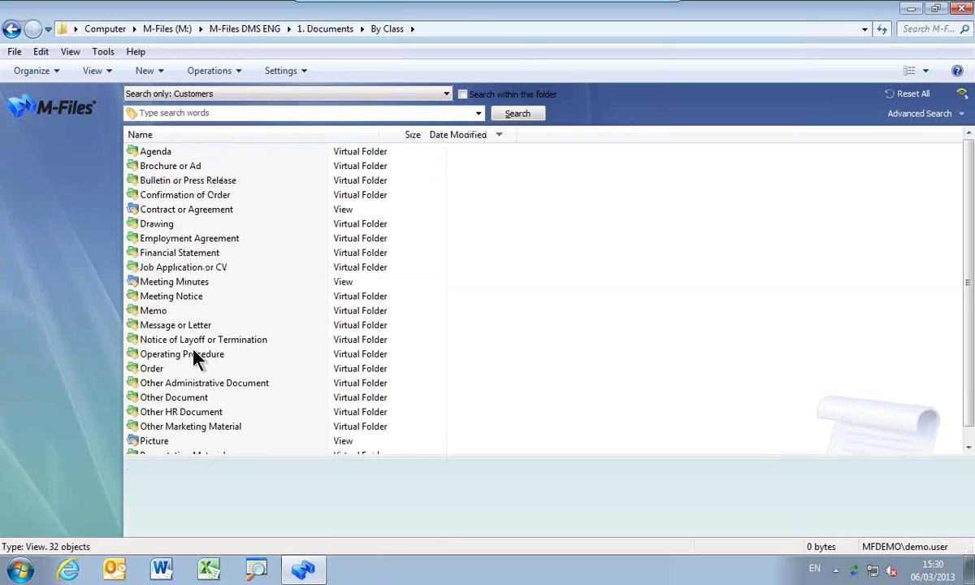
- Go back and open By Customer › ESTT Corporation (IT)
left_click(10, 30)
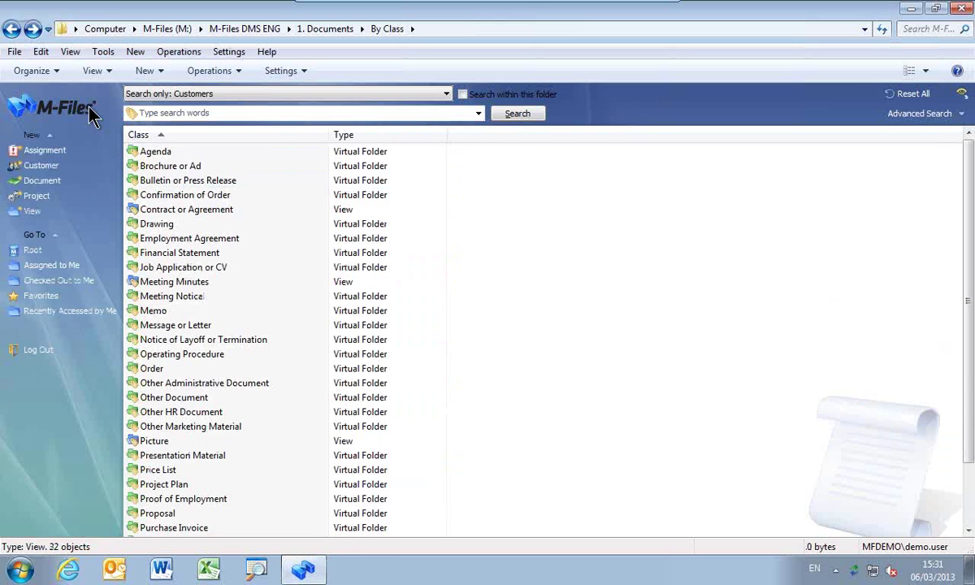
left_click(11, 30)
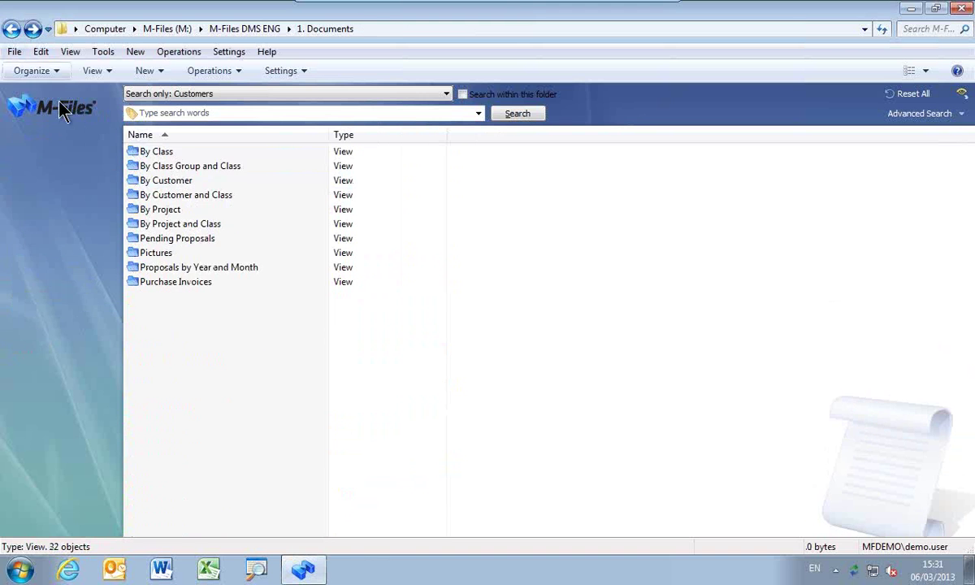
double_click(145, 179)
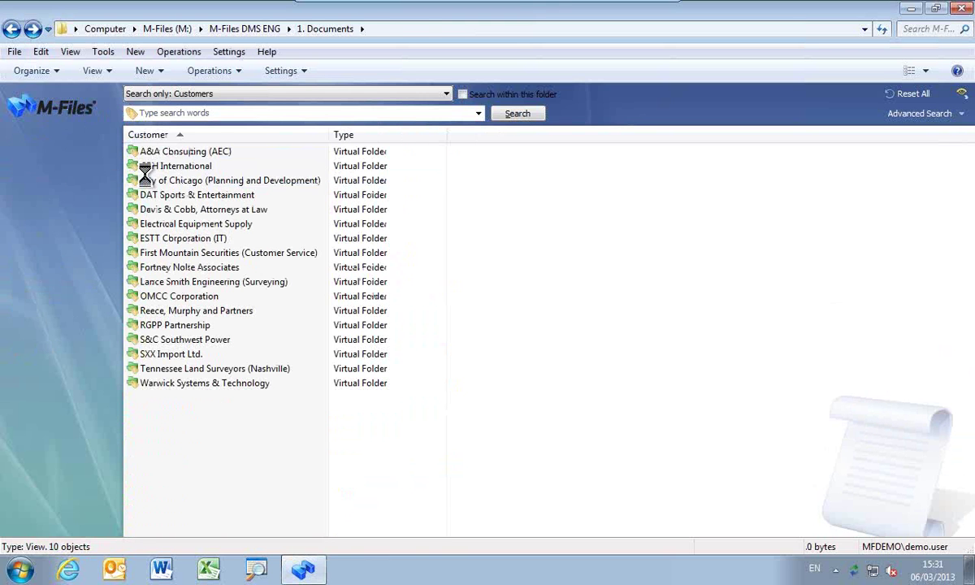
left_click(148, 242)
double_click(147, 239)
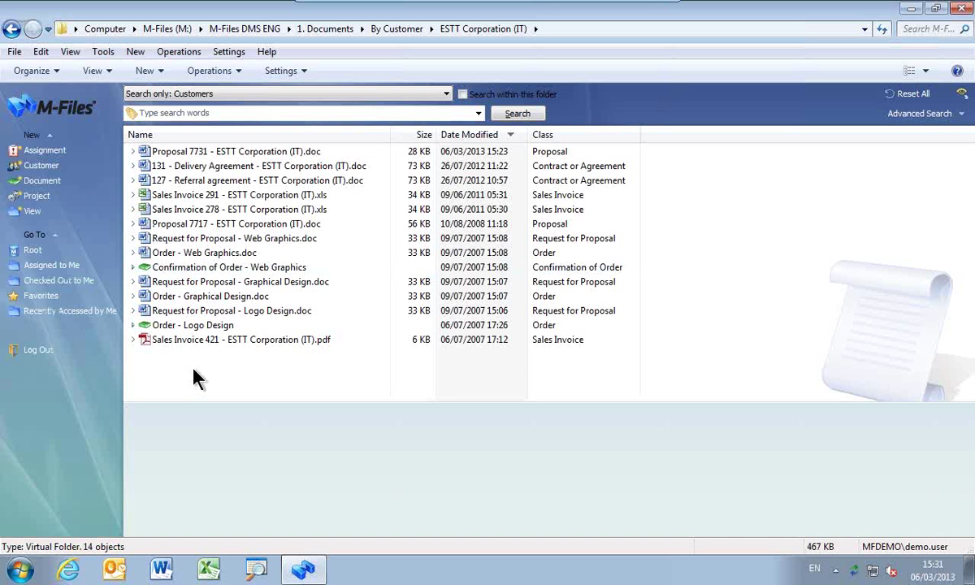
- Sort the customer's documents by Class and dismiss the column settings unchanged
left_click(592, 134)
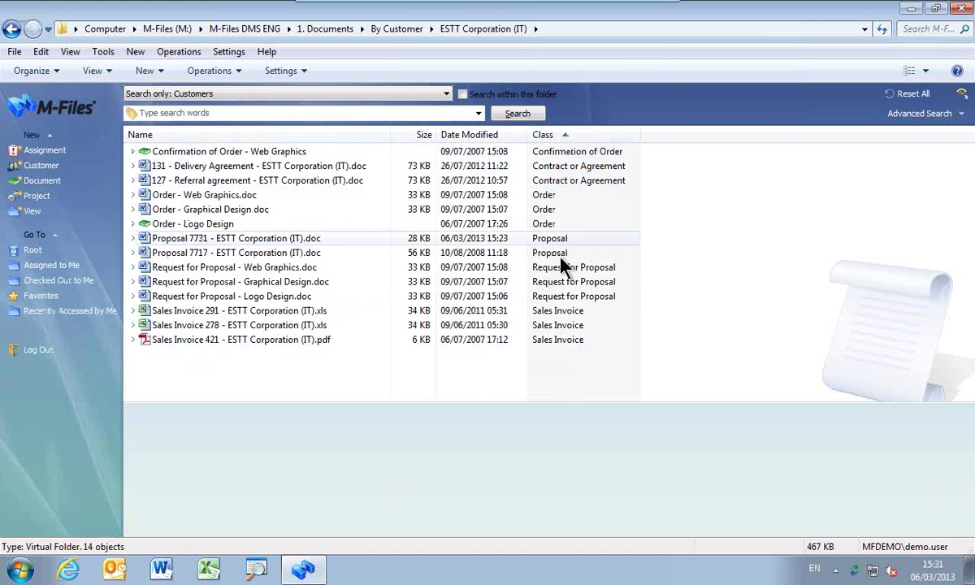
right_click(726, 139)
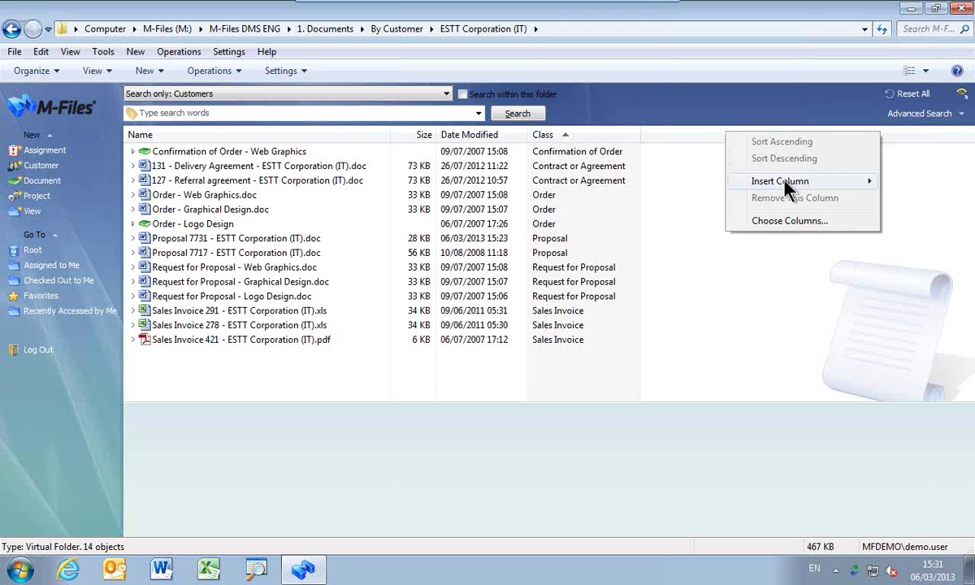
mouse_move(786, 185)
left_click(786, 222)
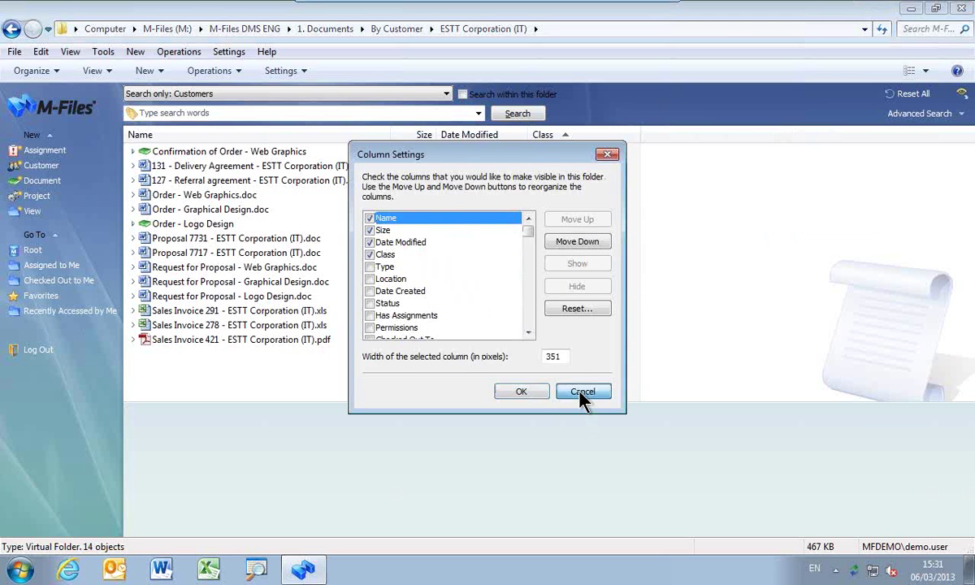
left_click(583, 395)
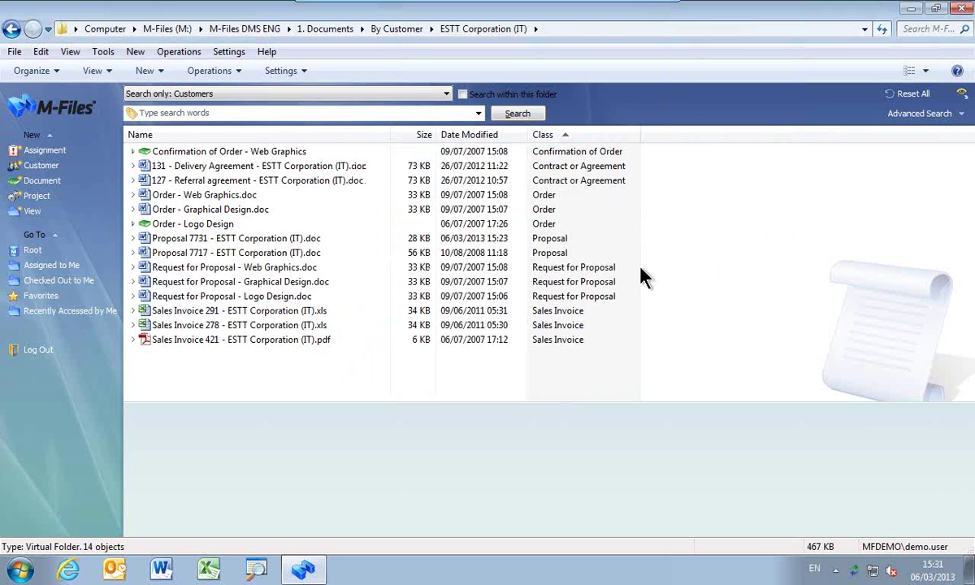
- Browse By Project › Logo Design / ESTT, then return to the vault root
left_click(11, 34)
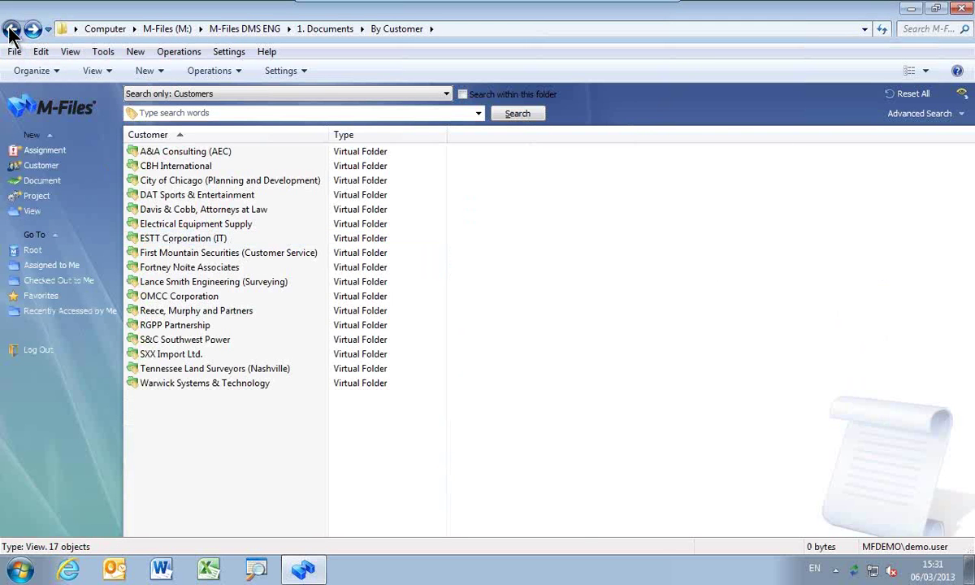
left_click(11, 34)
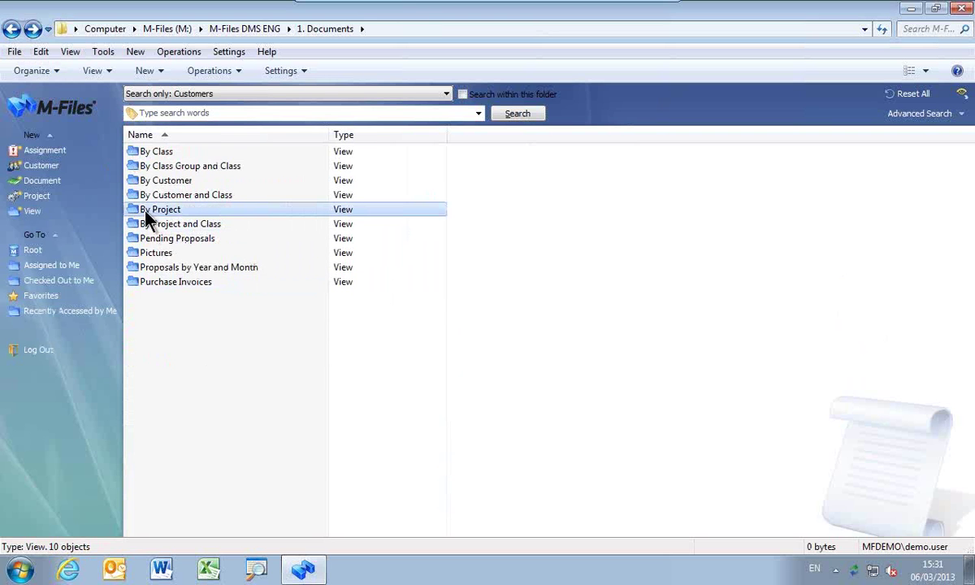
double_click(145, 209)
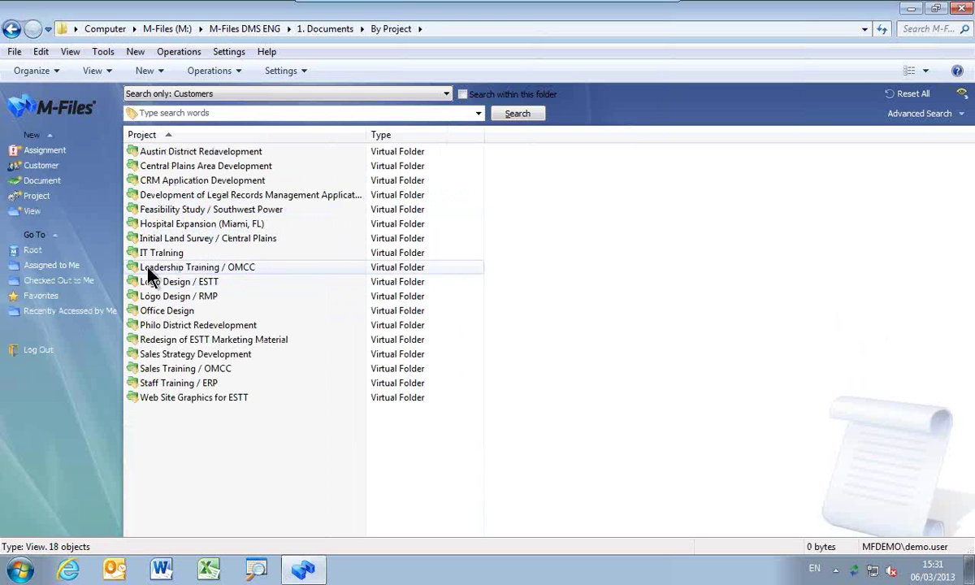
double_click(147, 284)
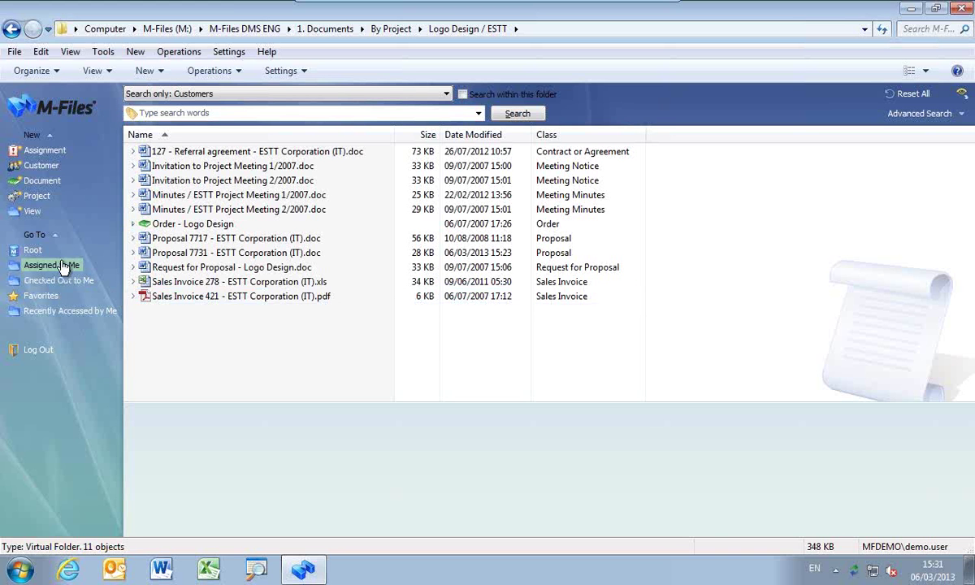
left_click(32, 250)
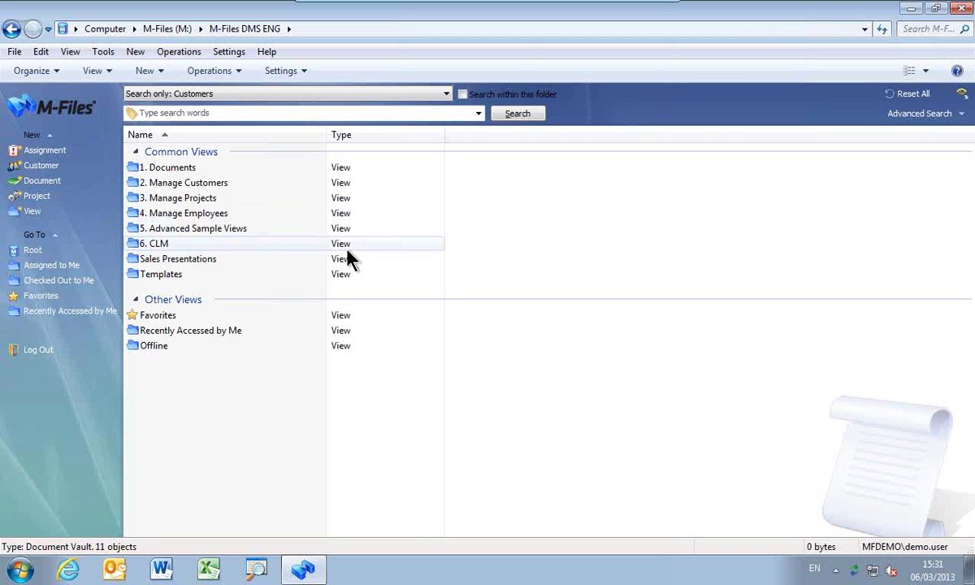
left_click(33, 213)
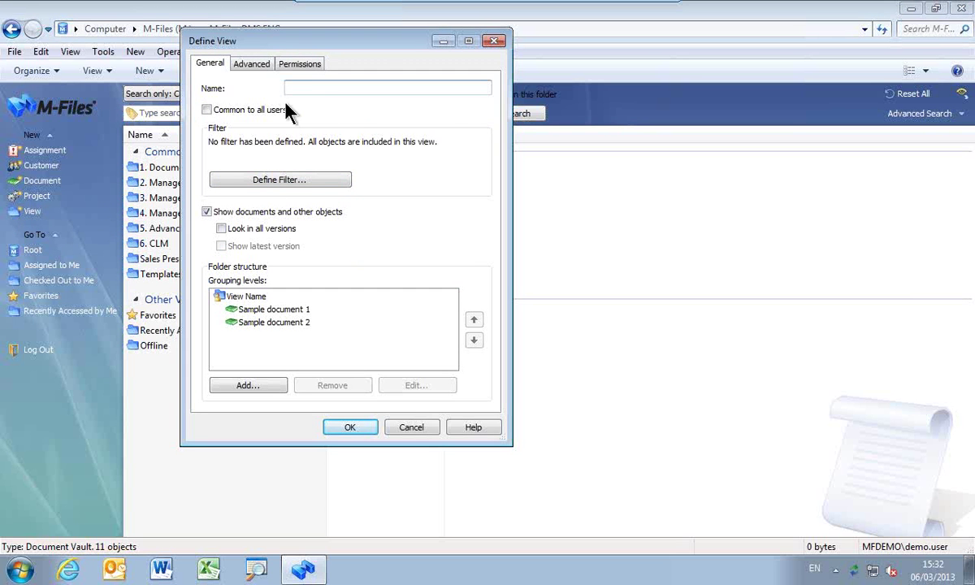
left_click(270, 180)
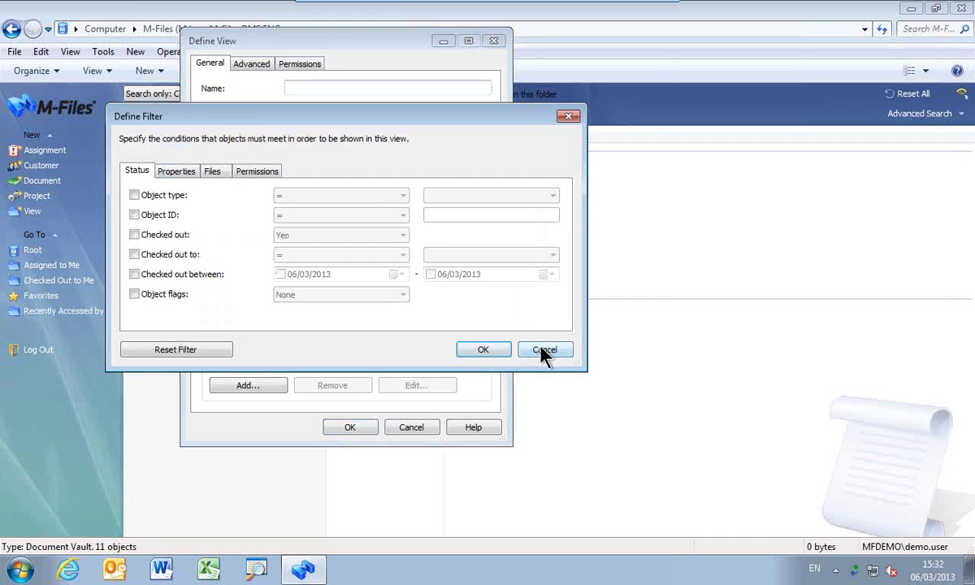
left_click(544, 349)
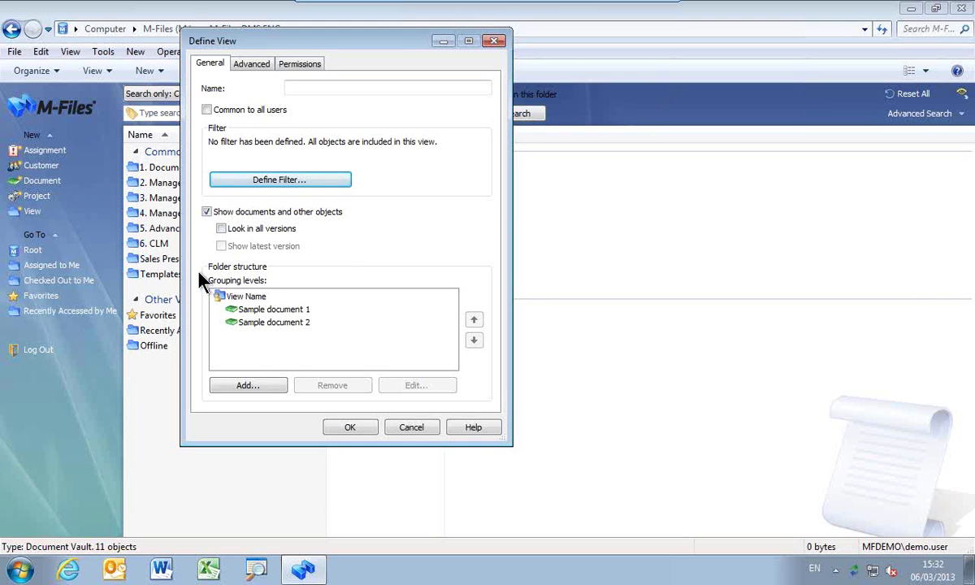
left_click(410, 428)
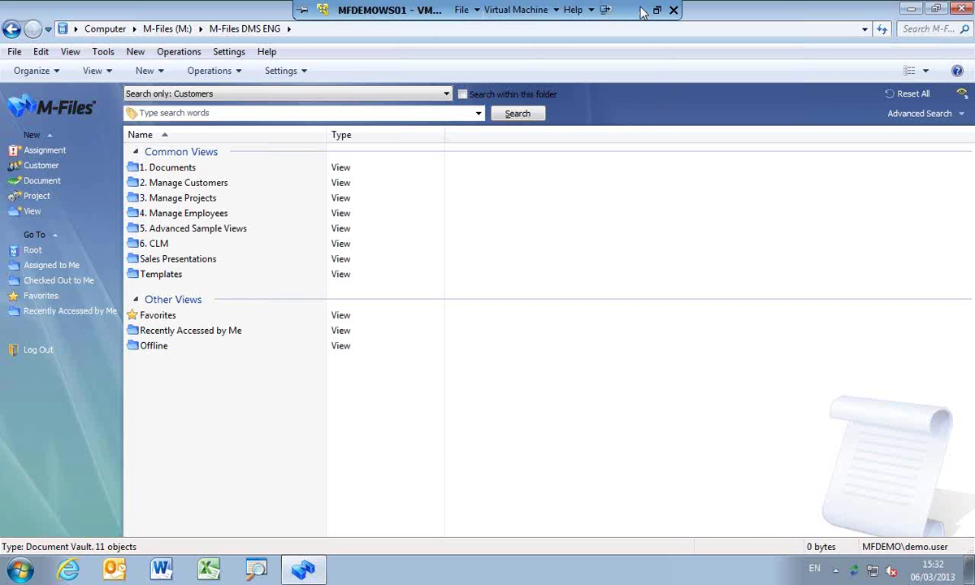
left_click(640, 12)
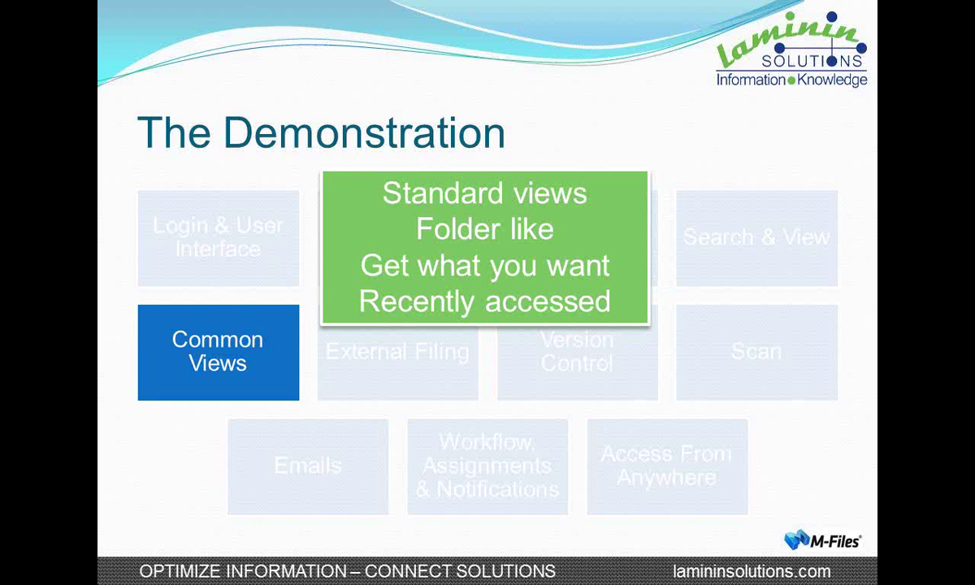
key("alt+Tab")
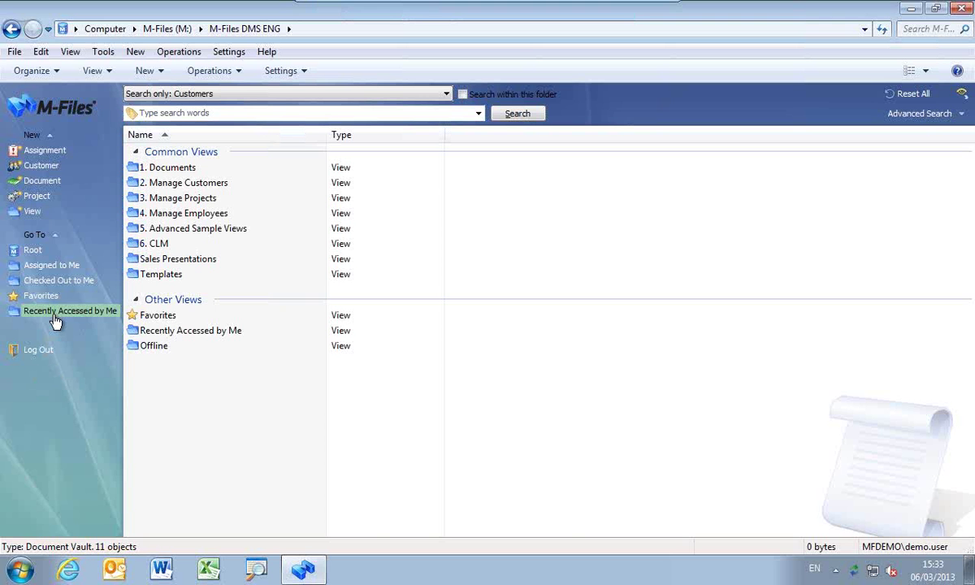
- In Recently Accessed by Me, widen the Name column and select Proposal 7731
left_click(54, 316)
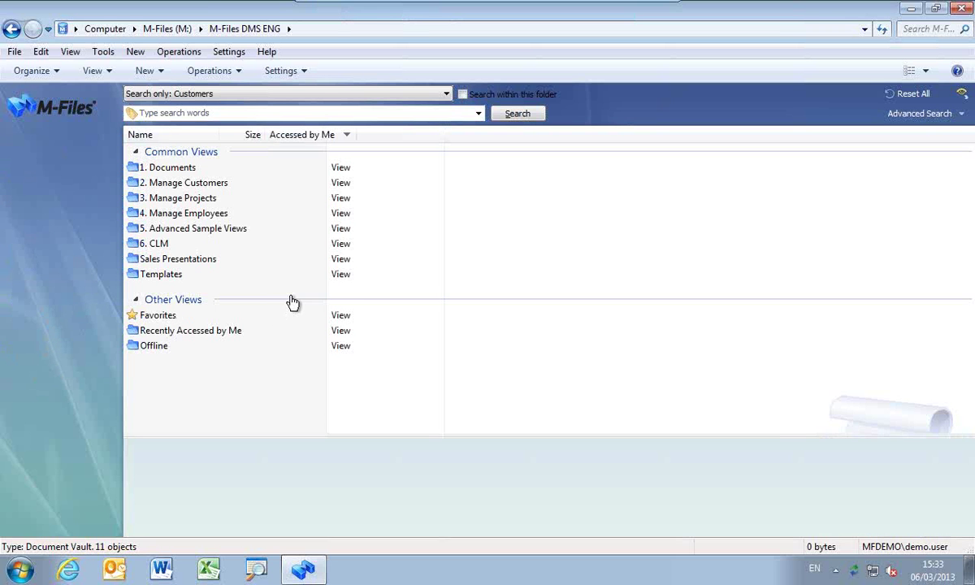
left_click_drag(220, 134, 443, 135)
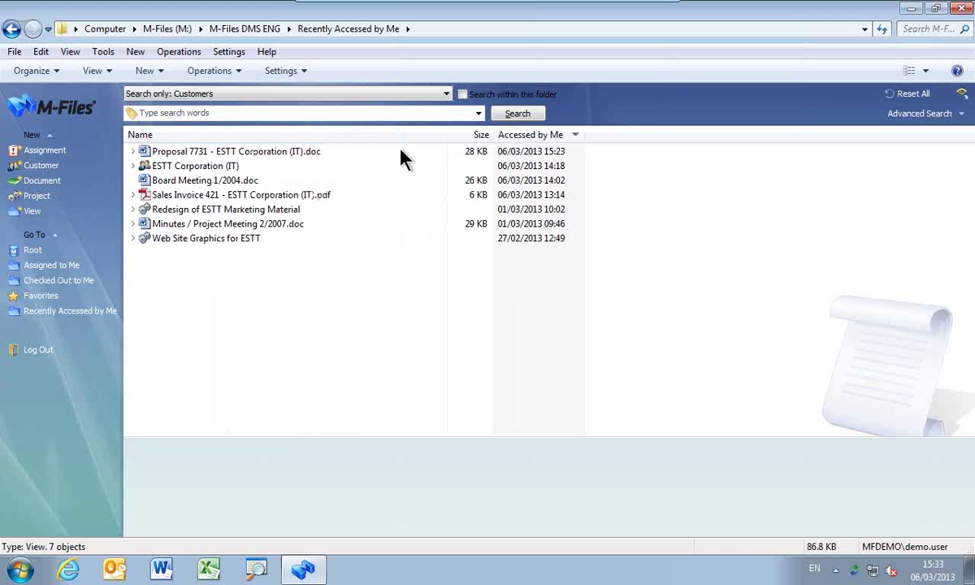
left_click(218, 153)
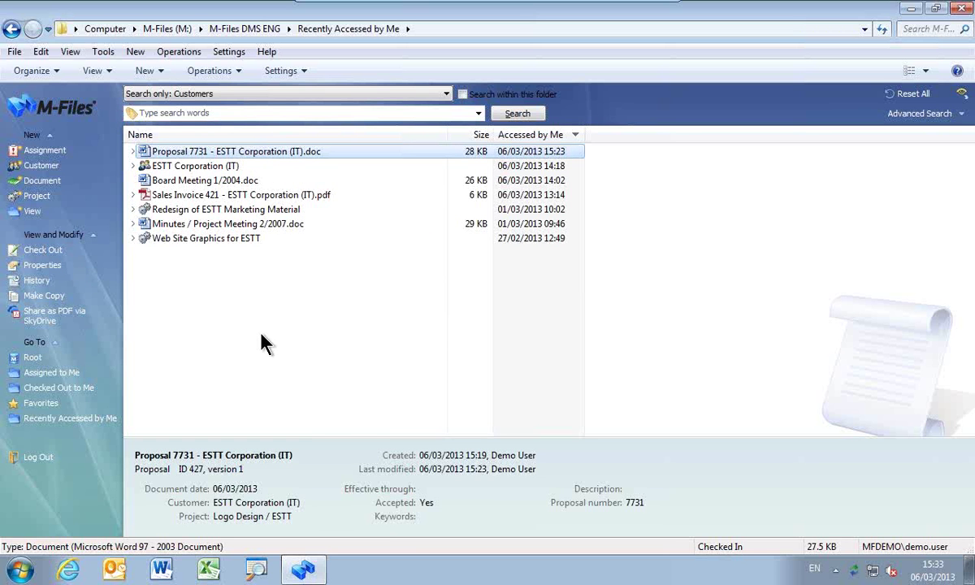
left_click(31, 358)
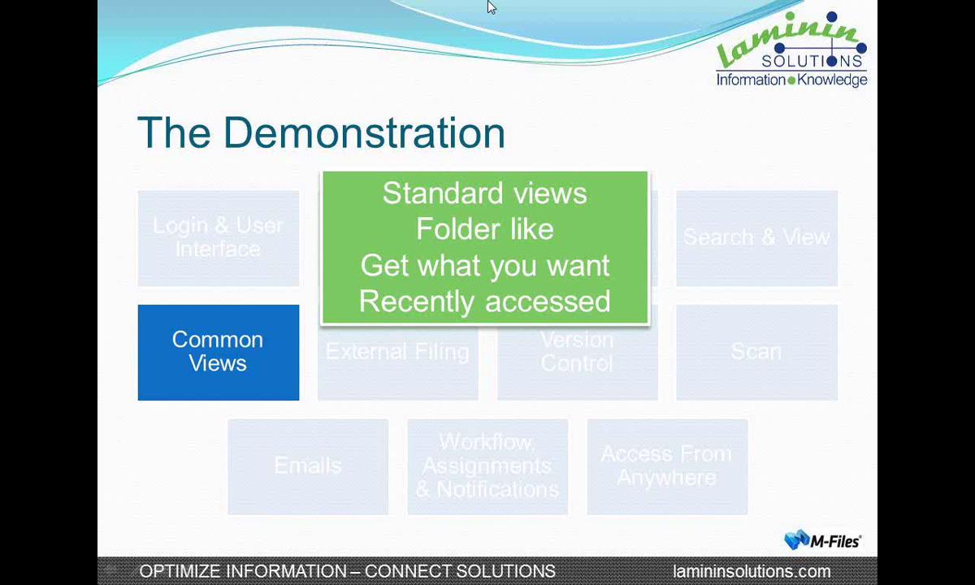
- Alt+Tab from PowerPoint back to the M-Files virtual machine
key("alt+Tab")
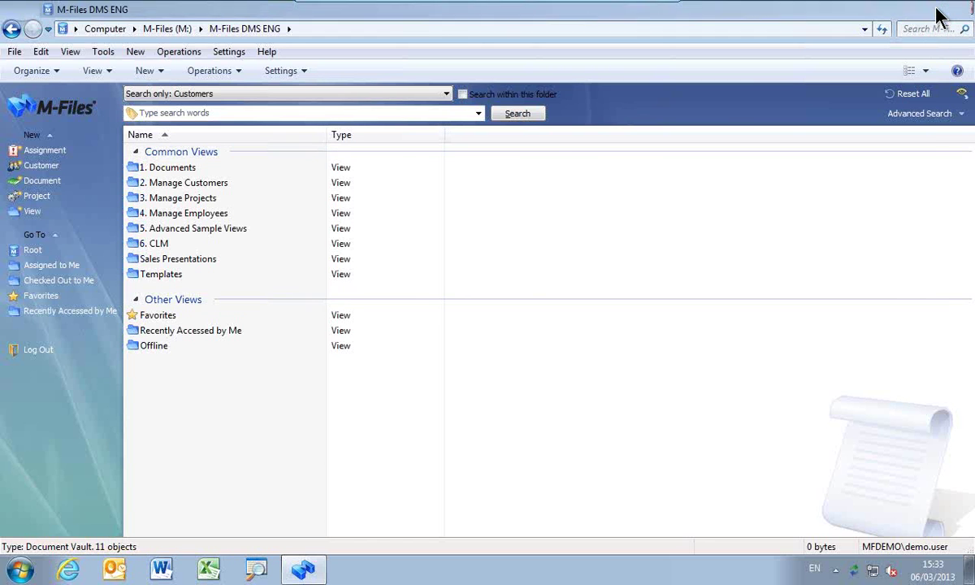
- Restore and narrow the M-Files window, then open Documents from the Start menu
left_click(936, 15)
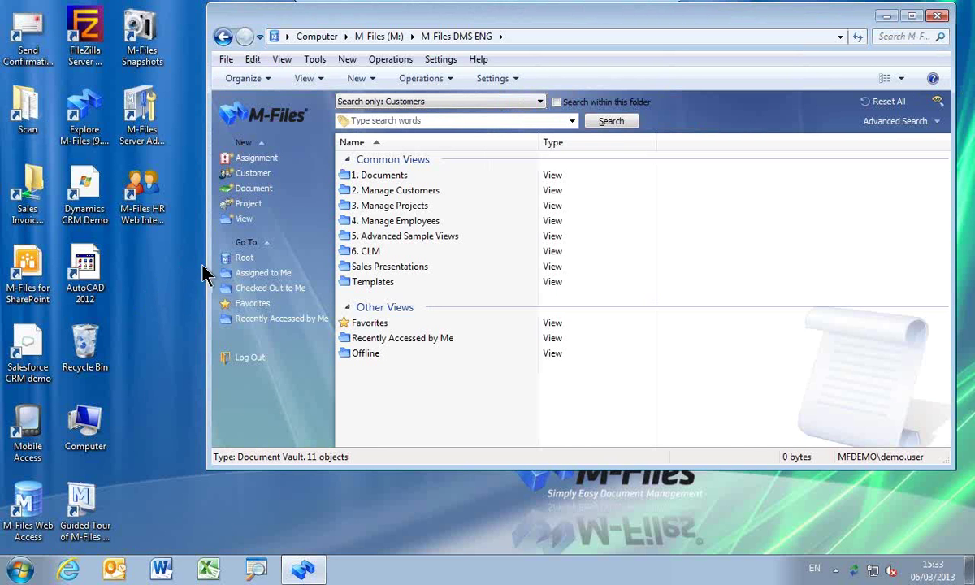
left_click_drag(209, 264, 335, 264)
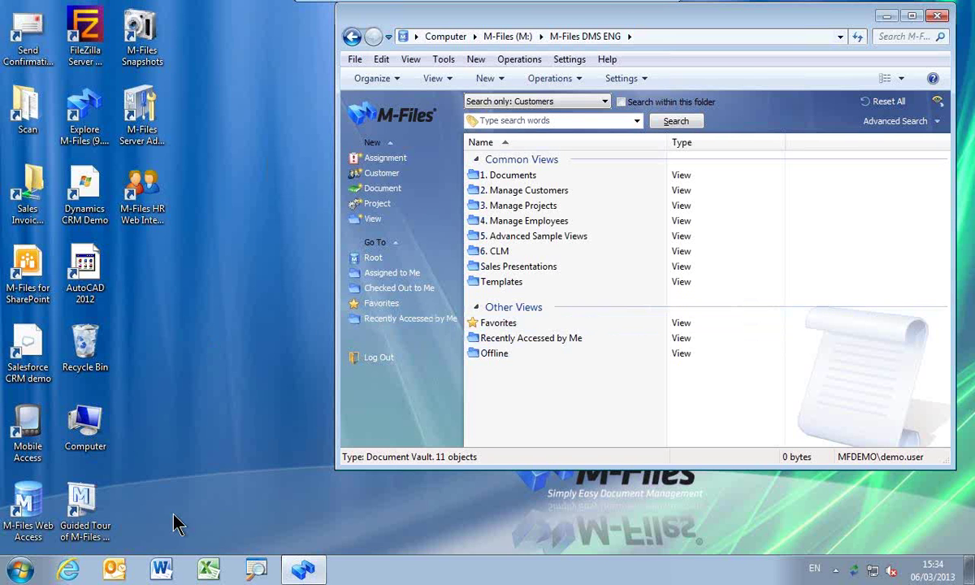
left_click(12, 575)
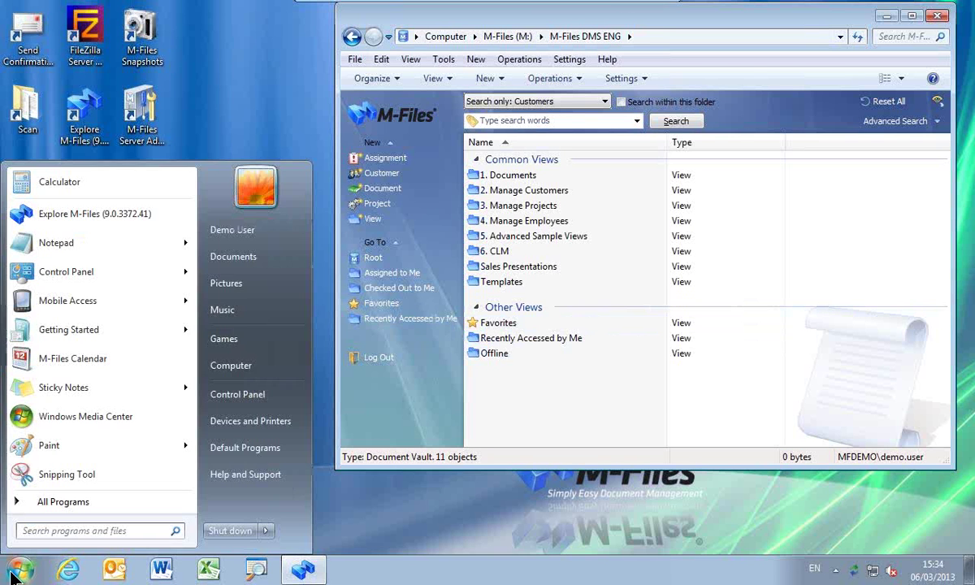
left_click(239, 256)
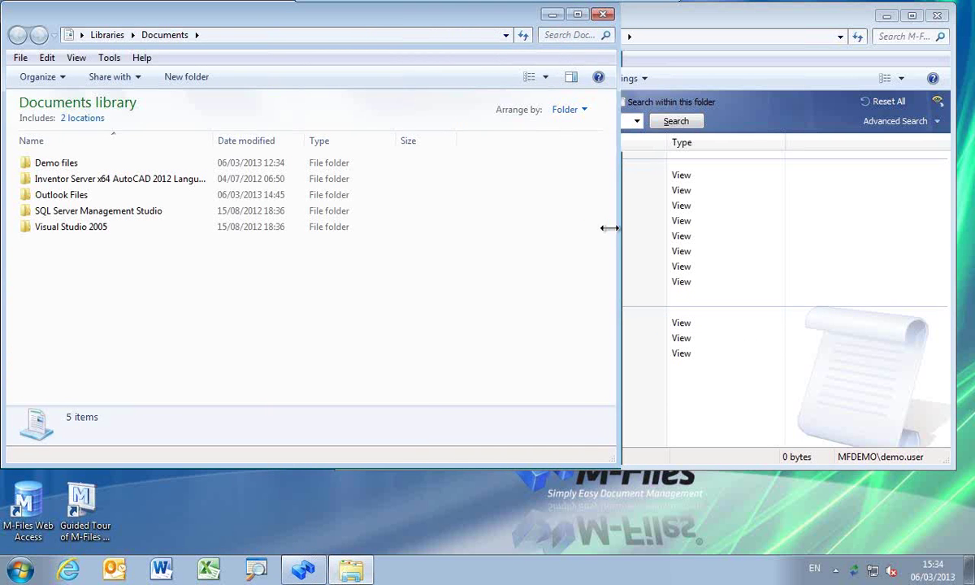
- Place Documents beside M-Files and drag Project file.tif from Demo files into the vault
left_click_drag(609, 227, 322, 255)
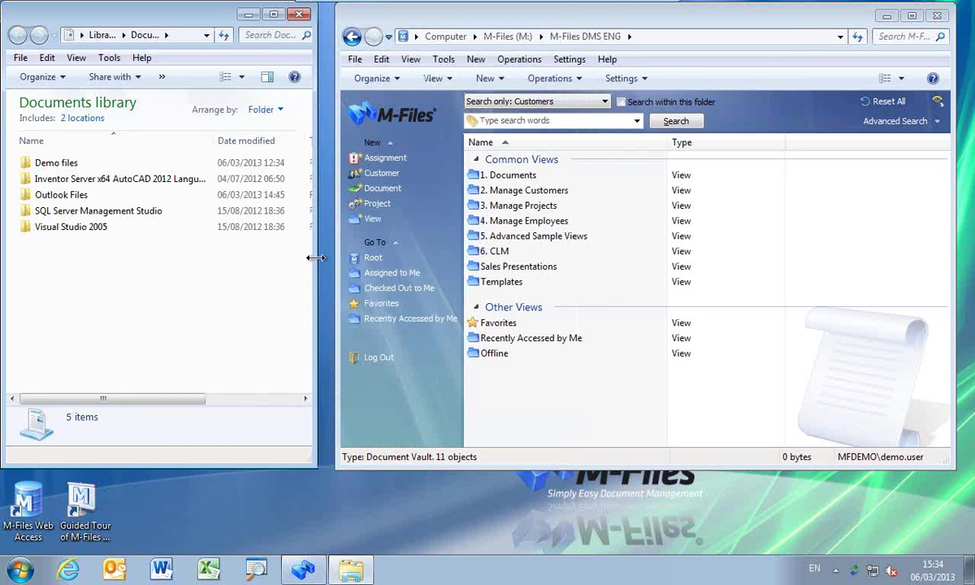
double_click(58, 161)
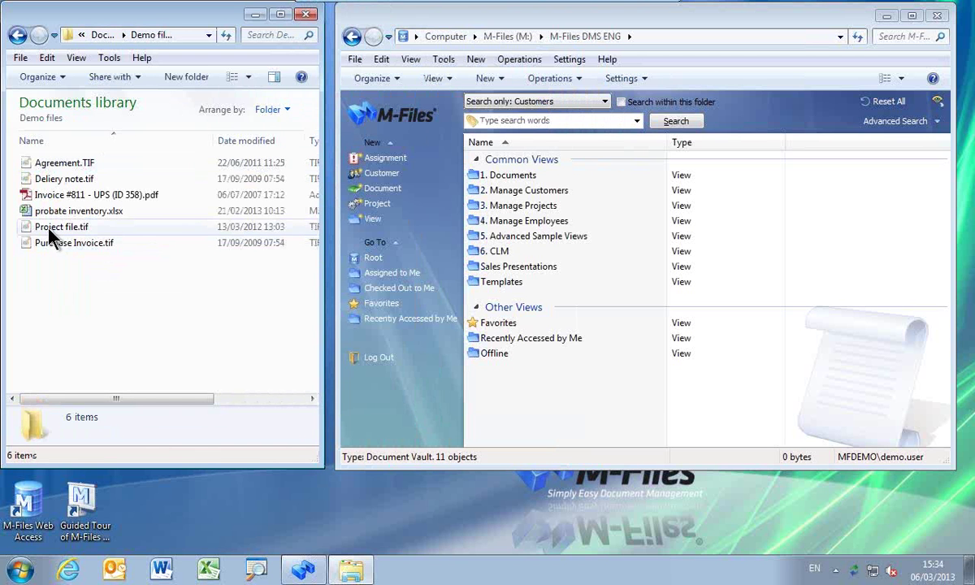
left_click(49, 232)
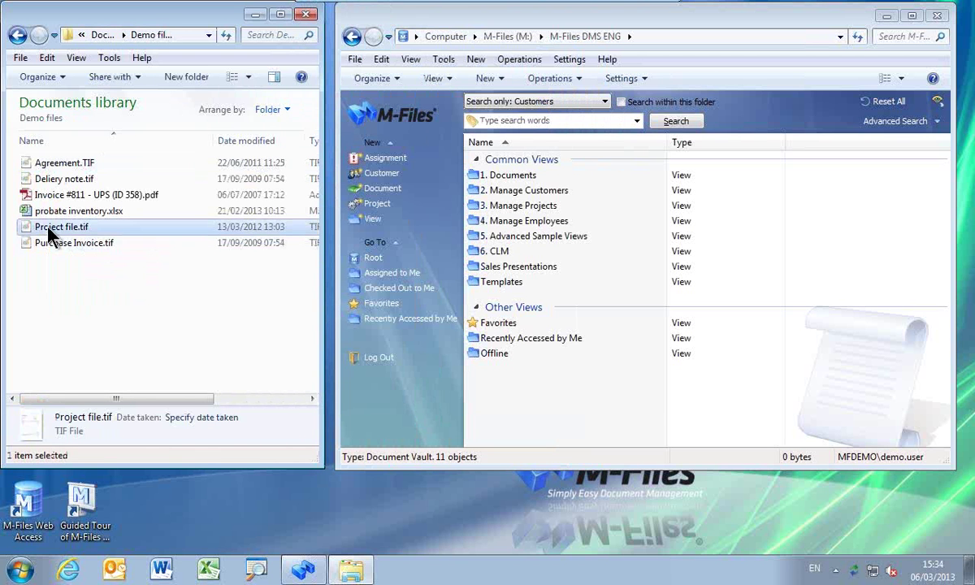
left_click_drag(49, 232, 885, 271)
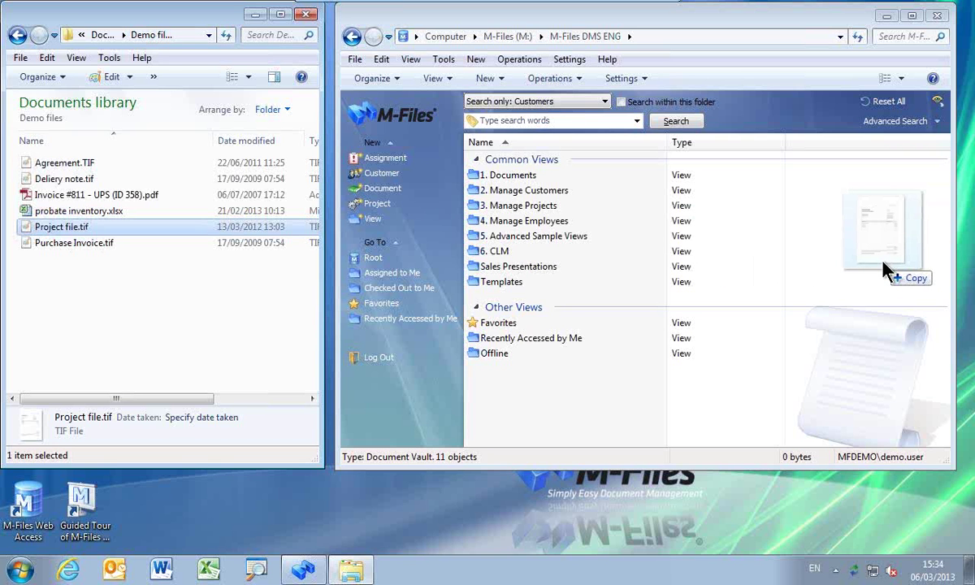
left_click_drag(882, 262, 882, 261)
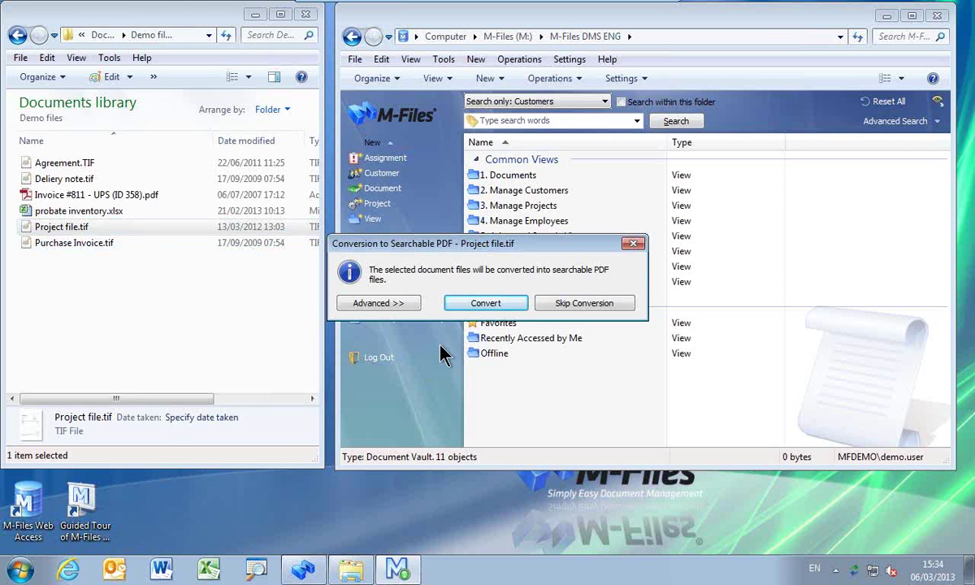
- Convert to searchable PDF and set the new document's class to Contract or Agreement
left_click(505, 305)
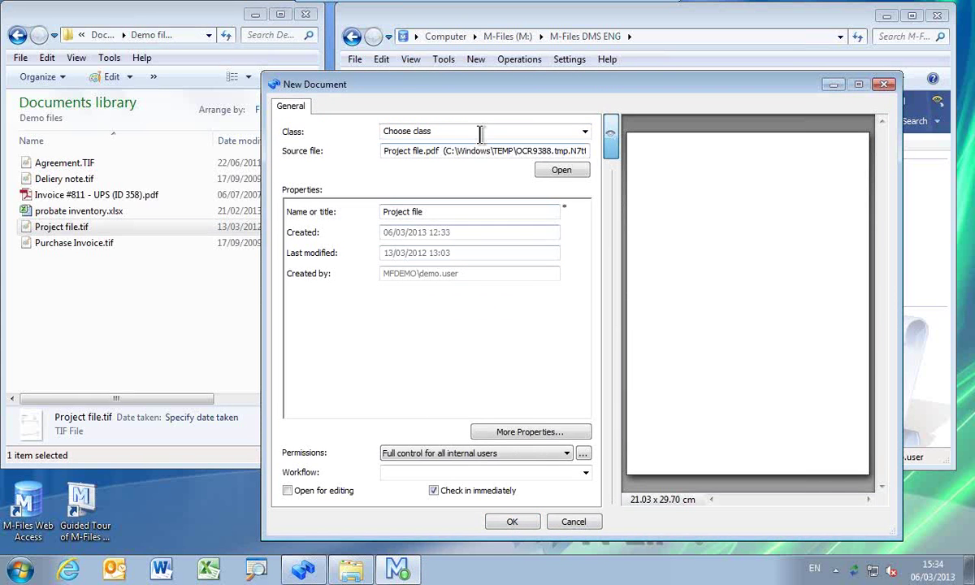
left_click(585, 131)
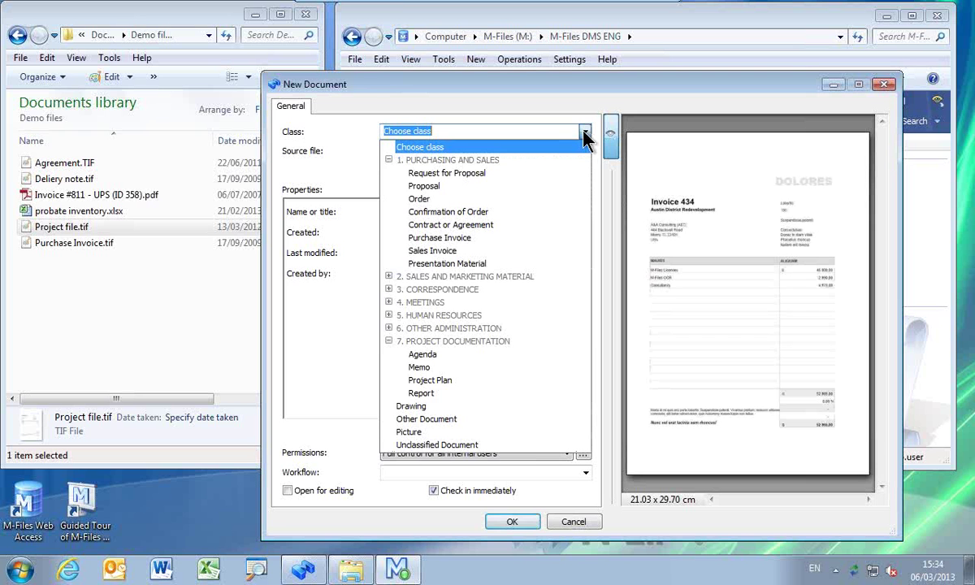
left_click(471, 225)
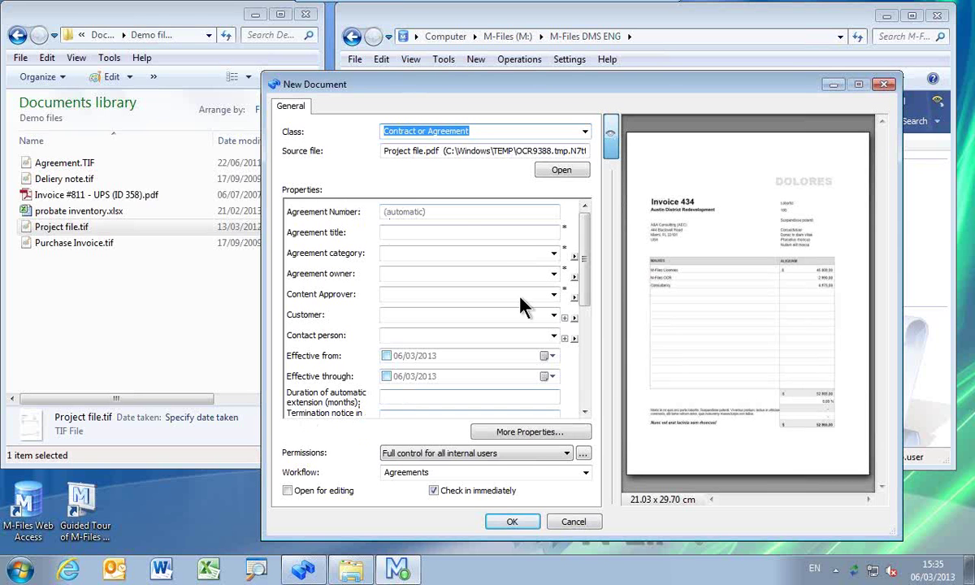
left_click(467, 233)
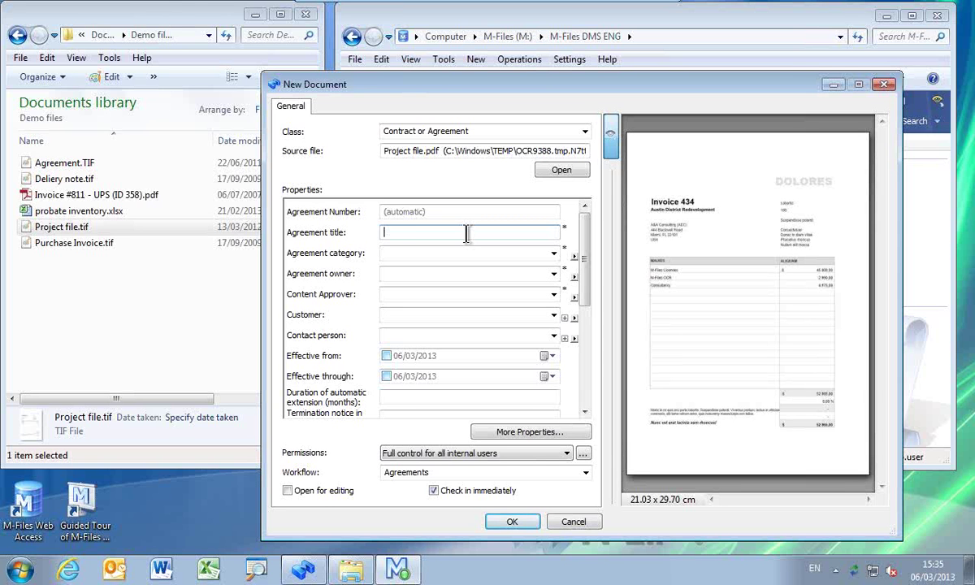
- Title the agreement 'NDA agreement;' with category Purchasing, owner Demo User and a content approver
type("NDA agreement;")
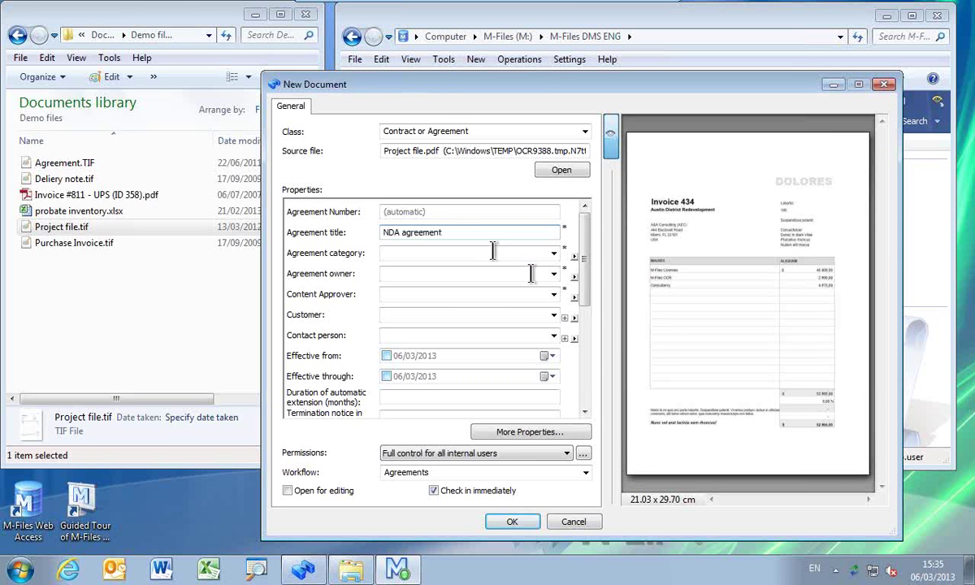
left_click(554, 254)
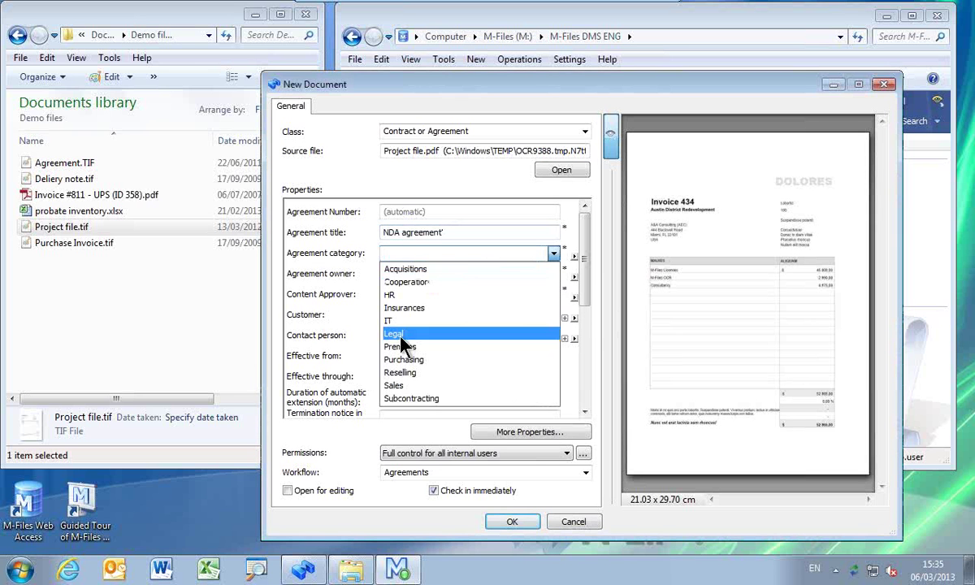
left_click(404, 359)
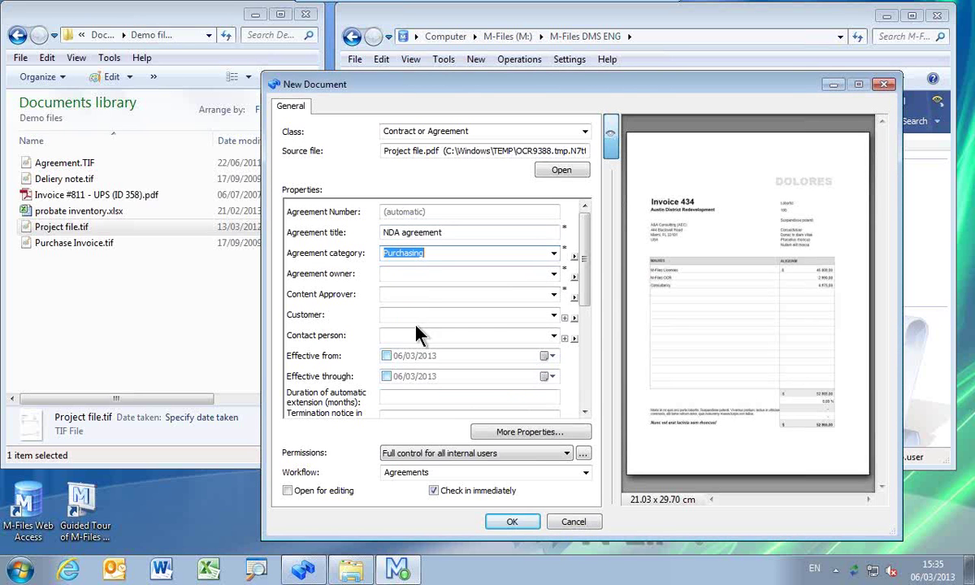
left_click(554, 274)
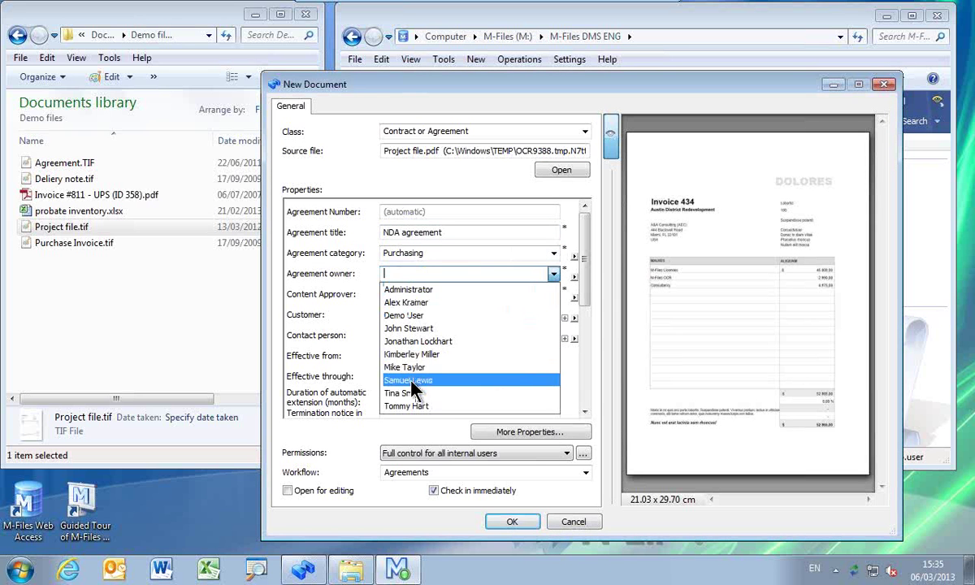
left_click(403, 315)
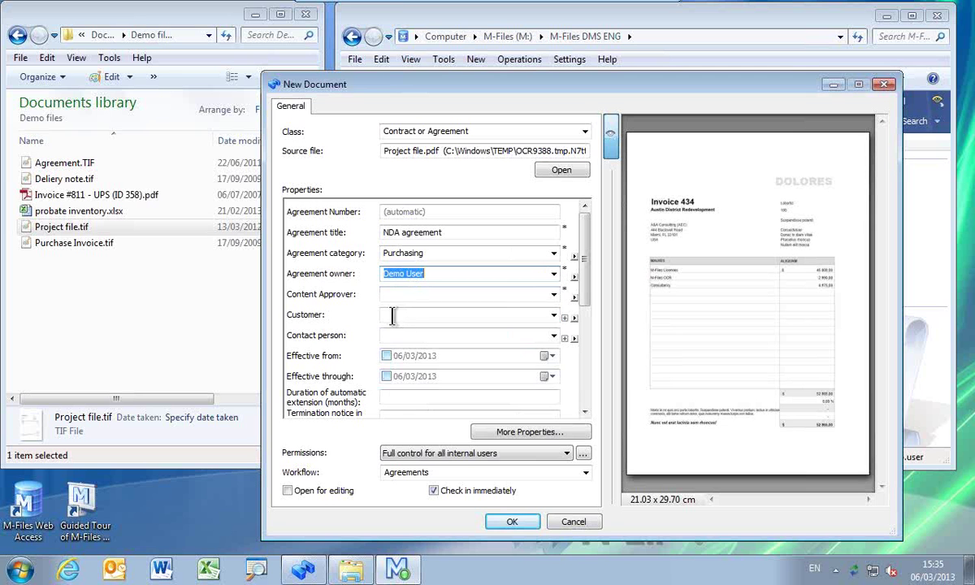
left_click(554, 295)
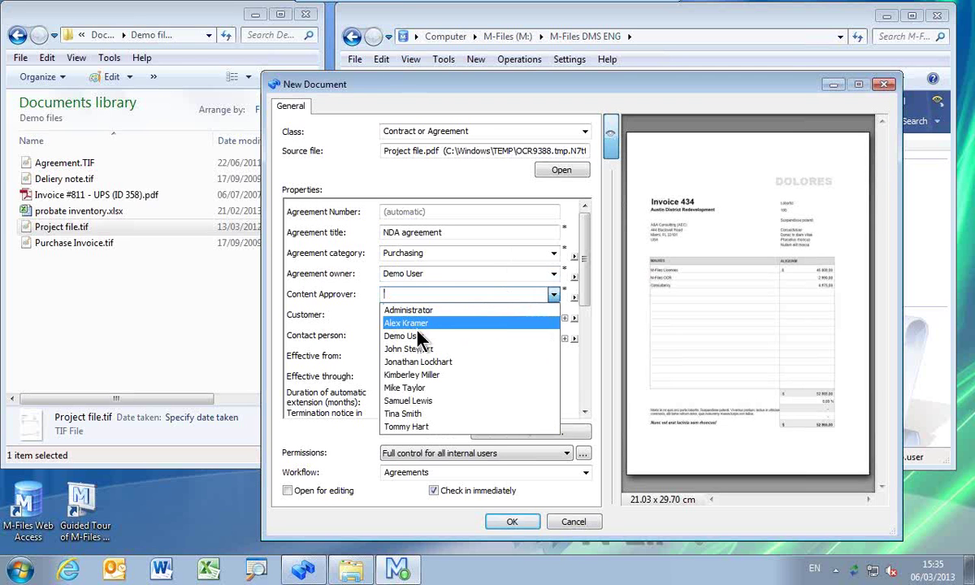
left_click(416, 350)
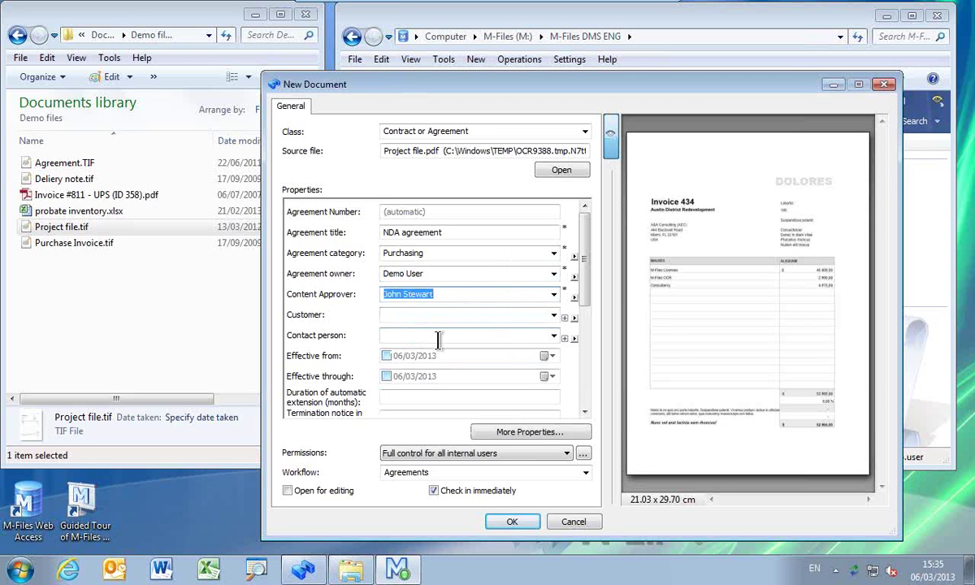
- Set the customer to ESTT Corporation (IT) and enable the Effective from date
left_click(554, 315)
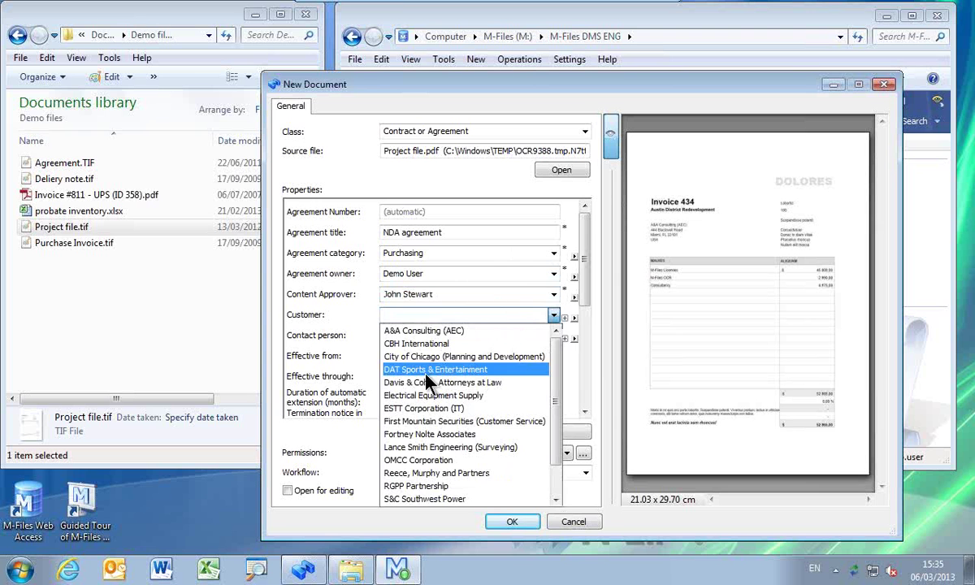
left_click(398, 410)
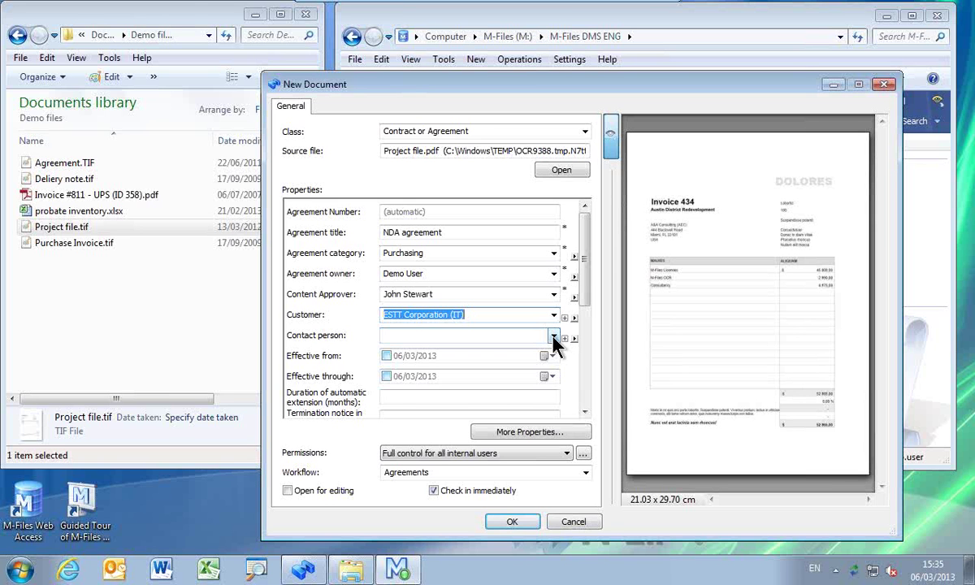
left_click(387, 355)
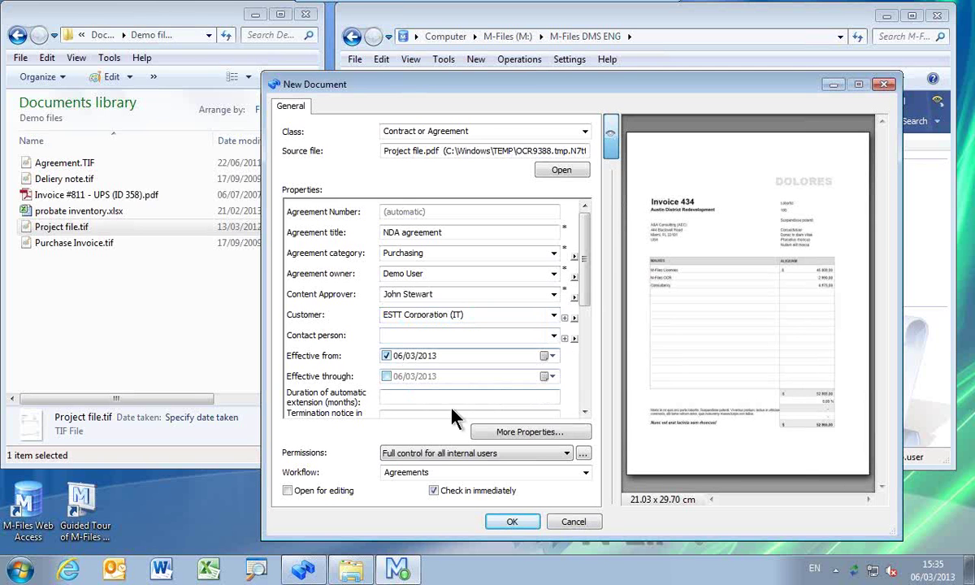
left_click_drag(588, 288, 588, 402)
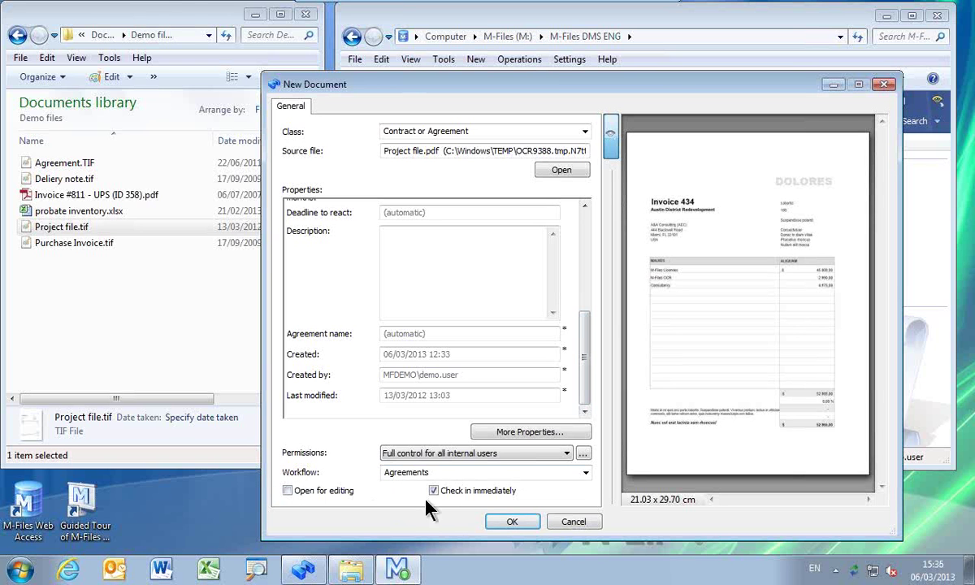
- Save the NDA agreement and expand 139 - NDA agreement under Recently Accessed by Me
left_click(503, 528)
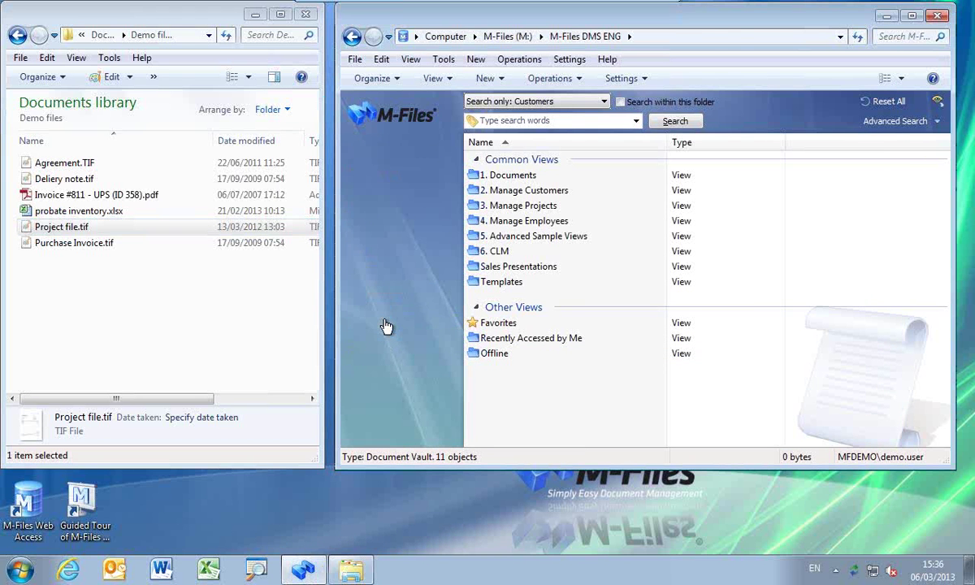
left_click(487, 158)
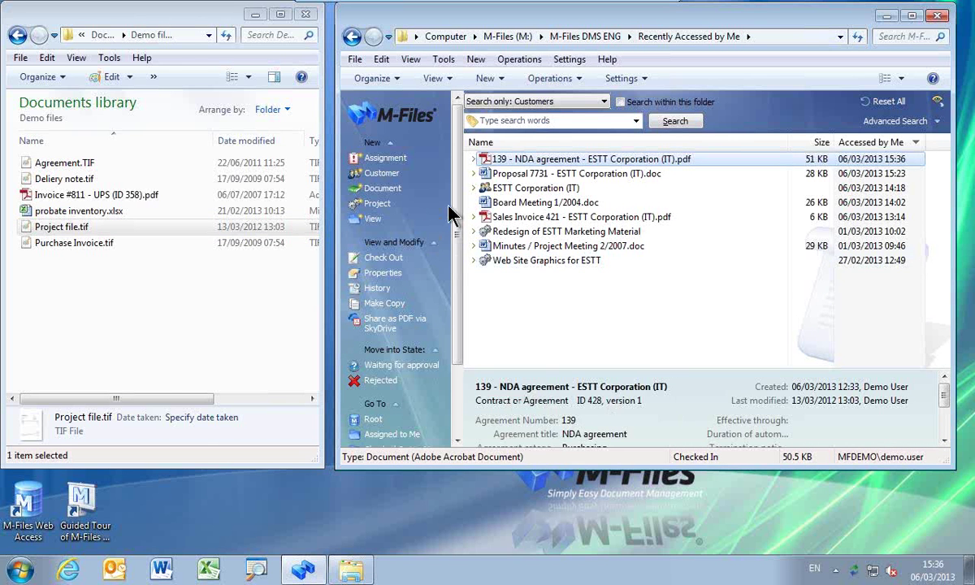
left_click(472, 159)
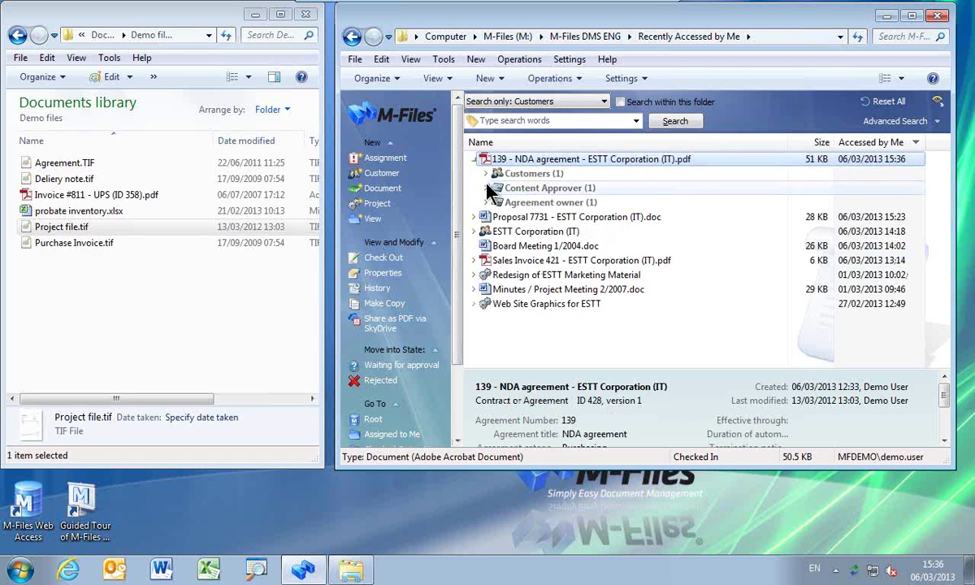
- Expand its Customers and Content Approver, show the approver's details, and maximize the vault window
left_click(486, 174)
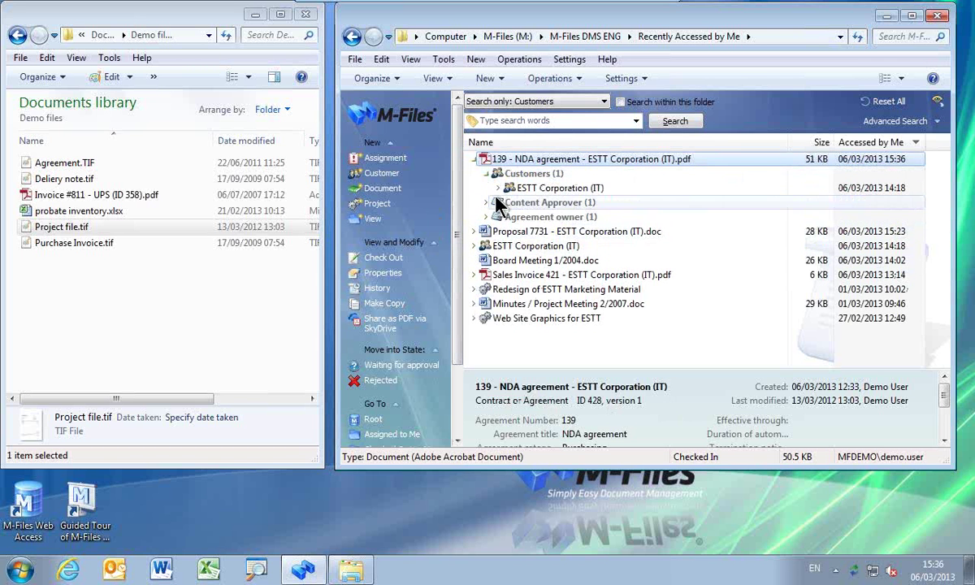
left_click(486, 202)
left_click(535, 217)
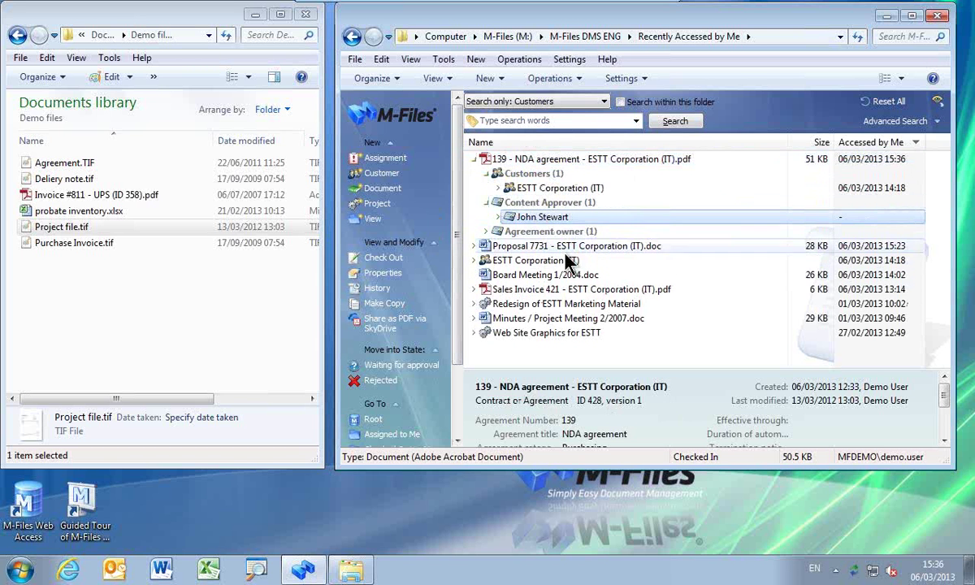
left_click_drag(580, 367, 581, 349)
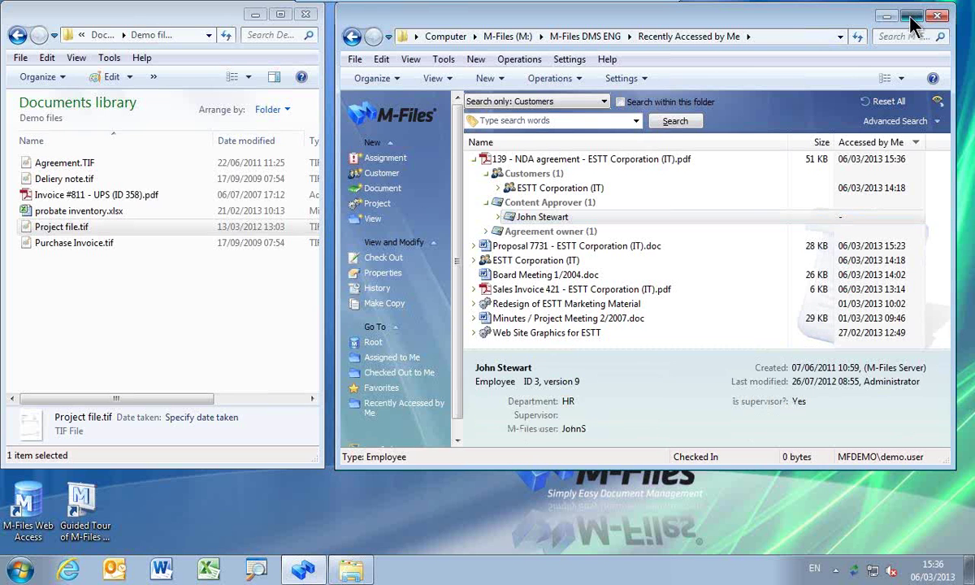
left_click(911, 15)
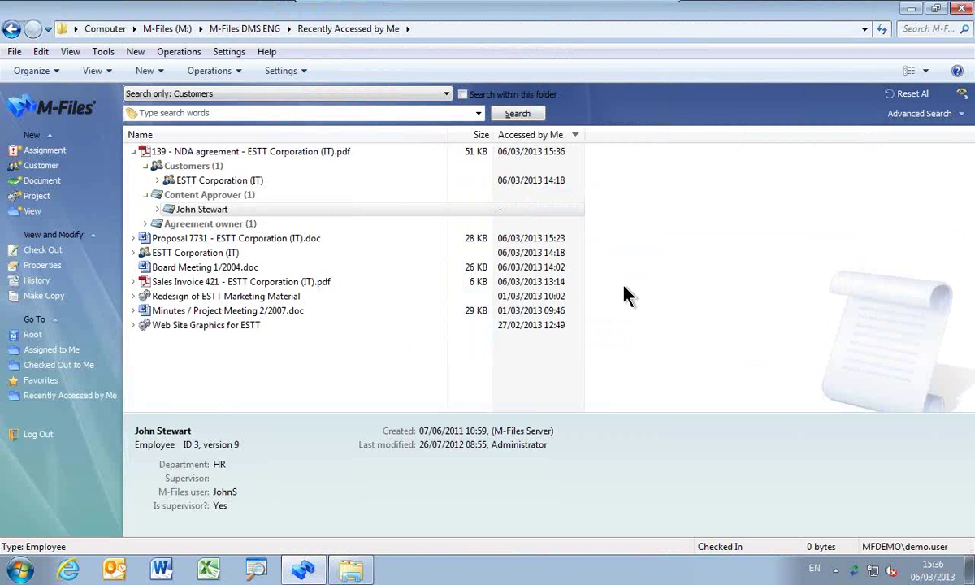
mouse_move(639, 15)
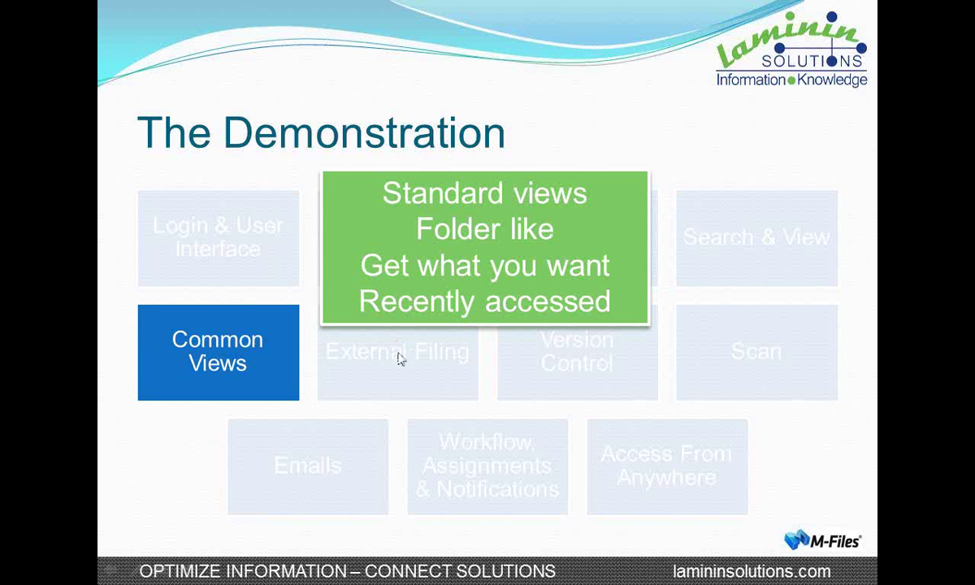
- Advance the Demonstration slide to External Filing and switch back to the demo machine
left_click(397, 355)
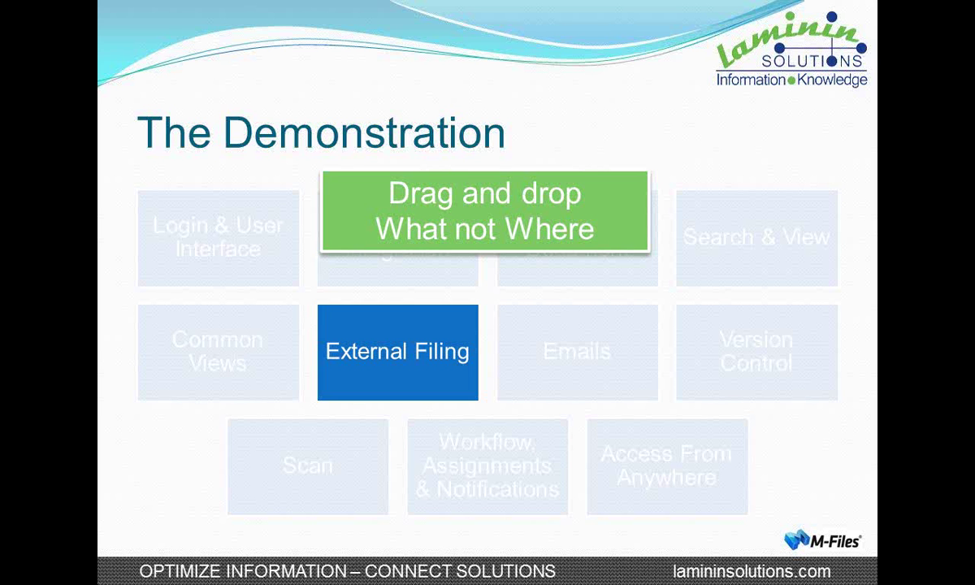
key("alt+Tab")
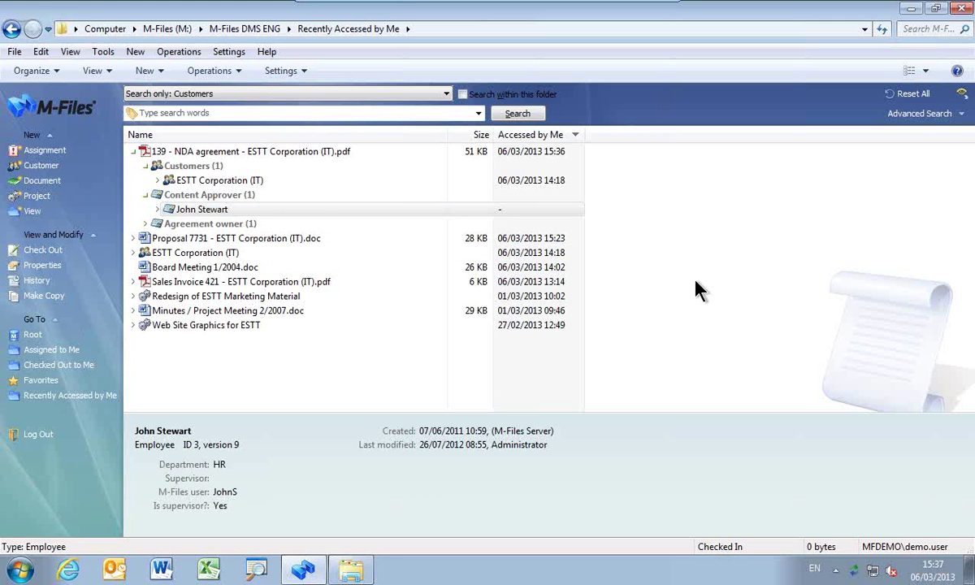
- Run the Send Confirmation of Order desktop shortcut and launch Outlook from the taskbar
key("alt+Tab")
key("alt+Tab")
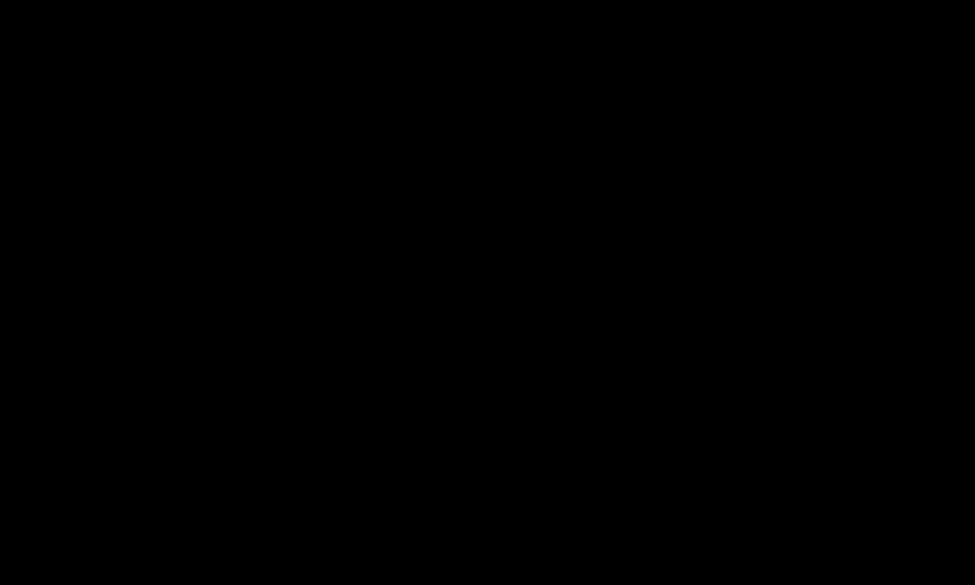
key("alt+Tab")
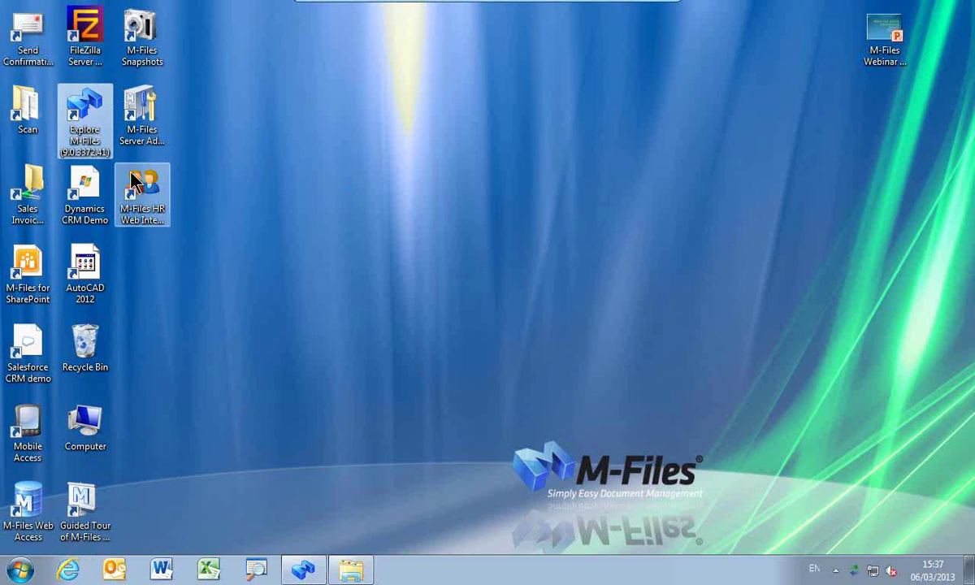
double_click(30, 31)
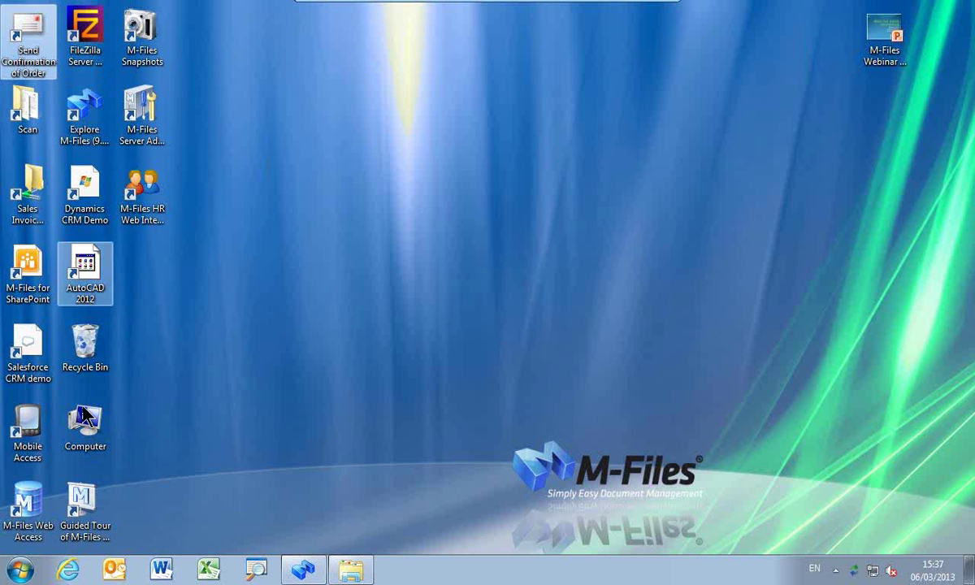
left_click(113, 570)
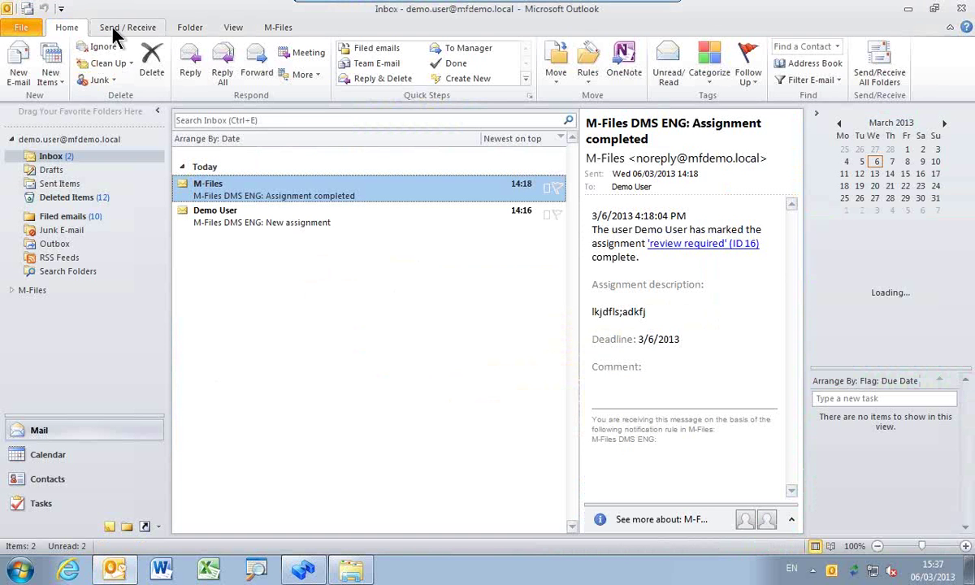
left_click(116, 32)
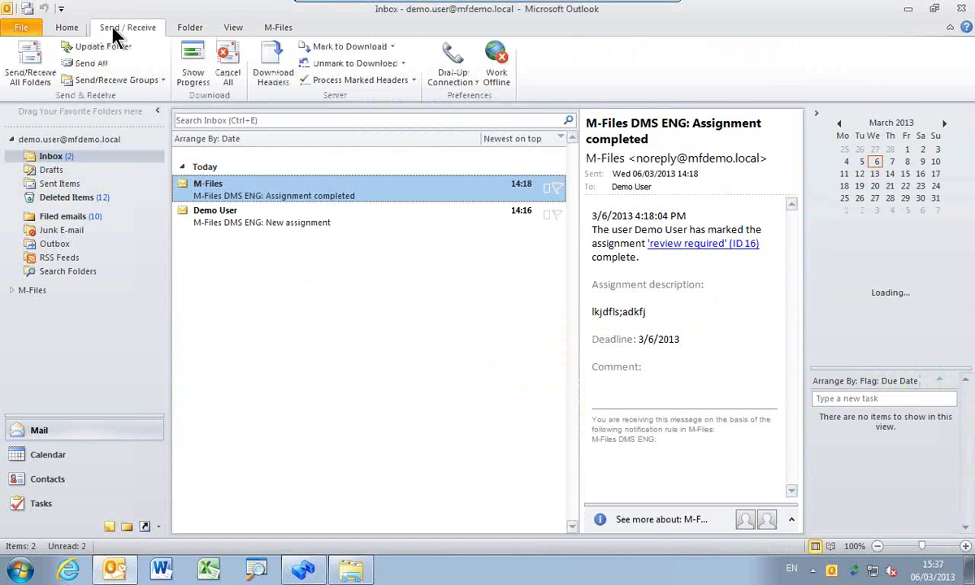
- Fetch new mail with Send/Receive All Folders and expand the M-Files vault folders
left_click(199, 185)
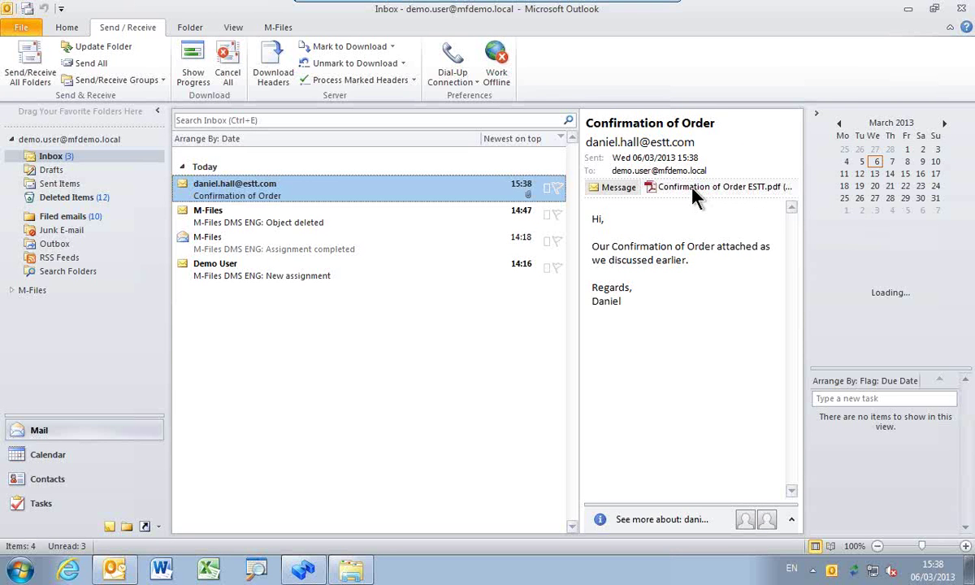
left_click(10, 292)
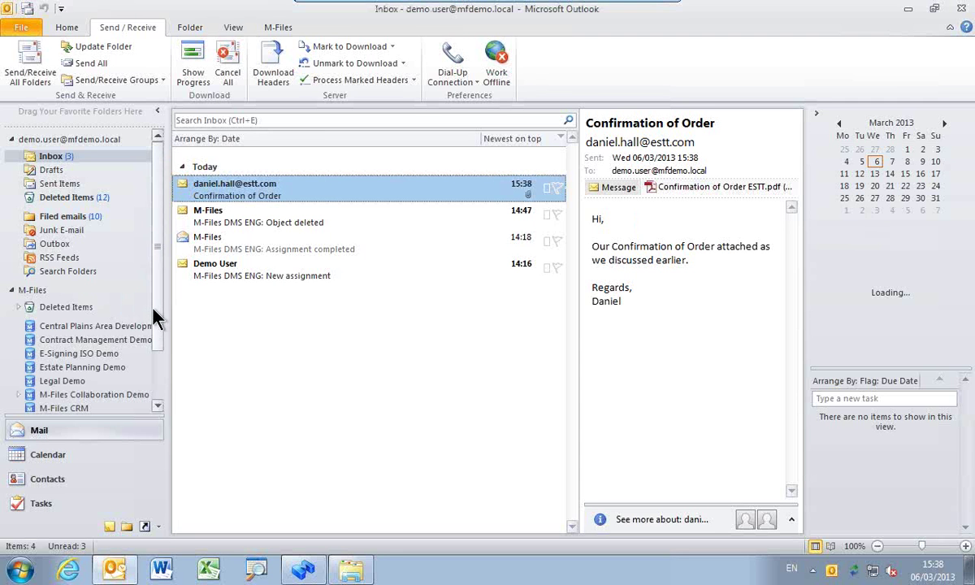
scroll(155, 317, "down", 2)
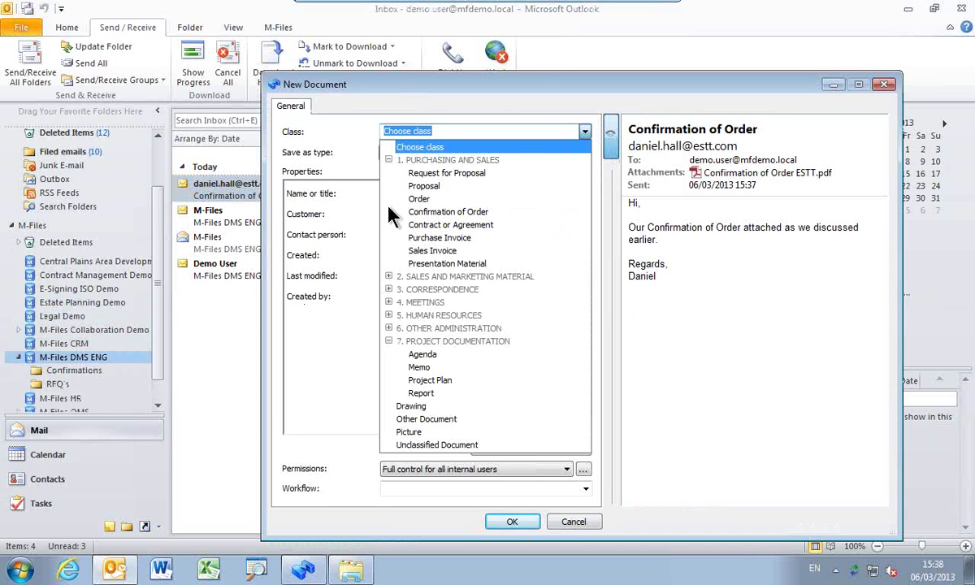
- File the email as Confirmation of Order with document date 06/03/2013 and project Logo Design / ESTT
left_click(458, 213)
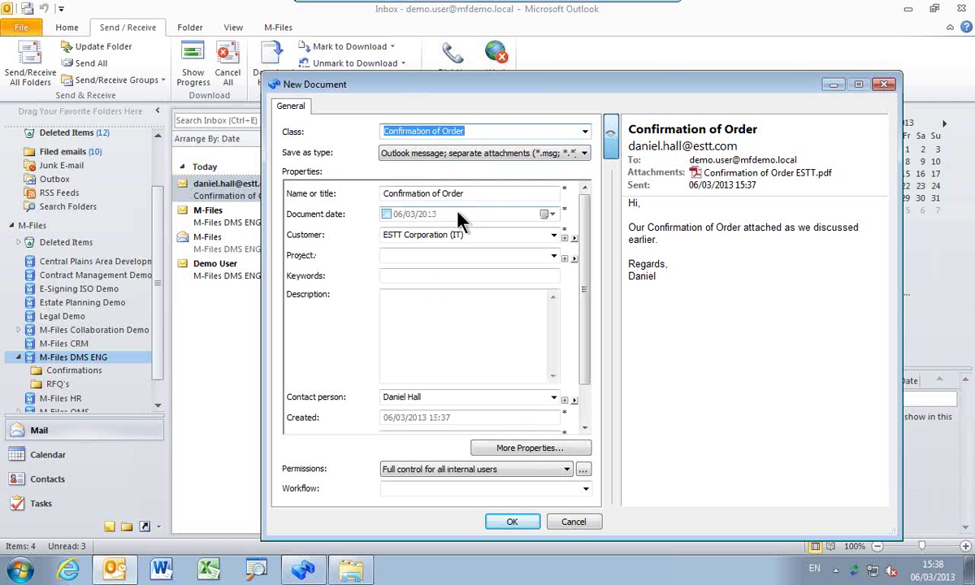
left_click(386, 215)
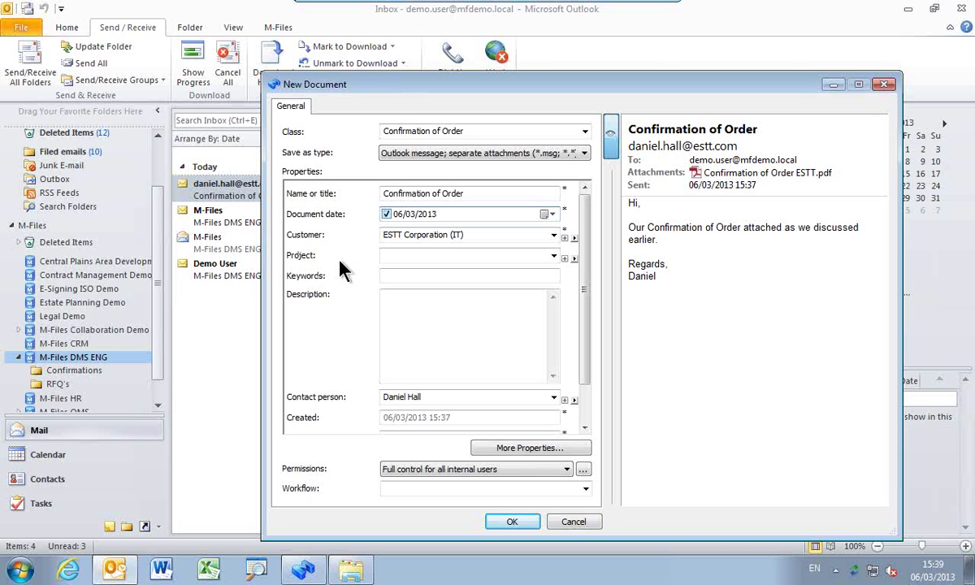
left_click(556, 258)
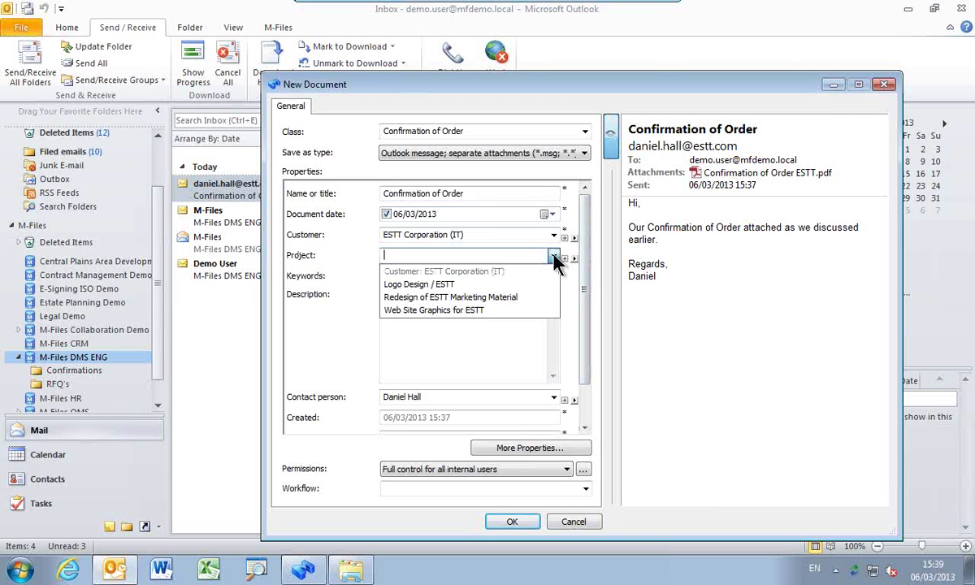
left_click(445, 280)
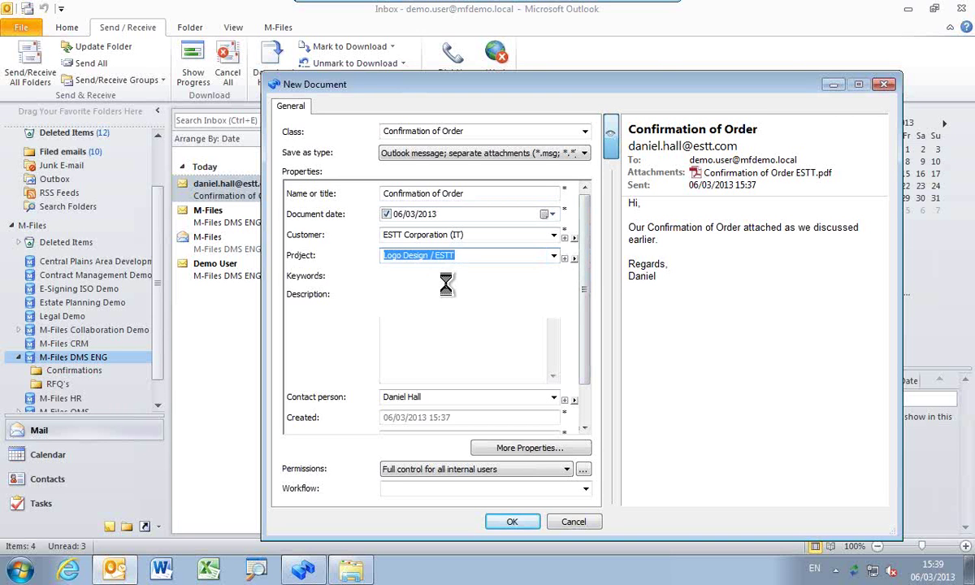
left_click(509, 524)
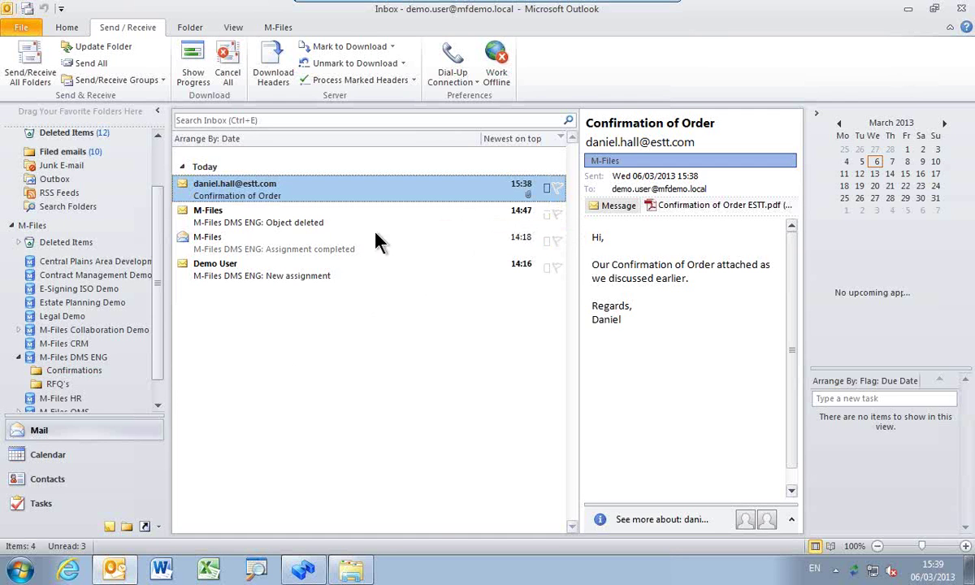
- Show the email in the M-Files DMS ENG vault, expanded to its PDF and Message.msg, full-screen
right_click(286, 195)
mouse_move(329, 507)
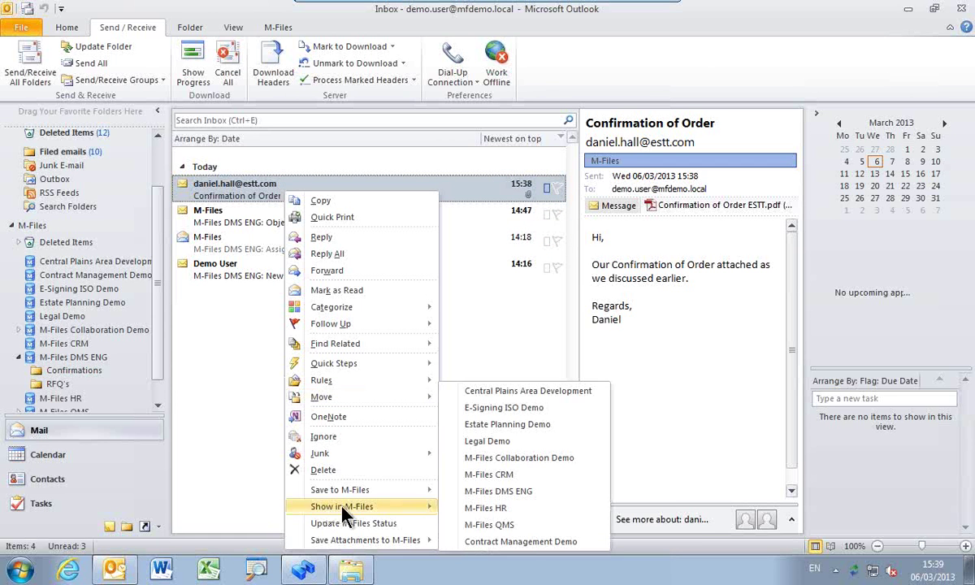
left_click(505, 492)
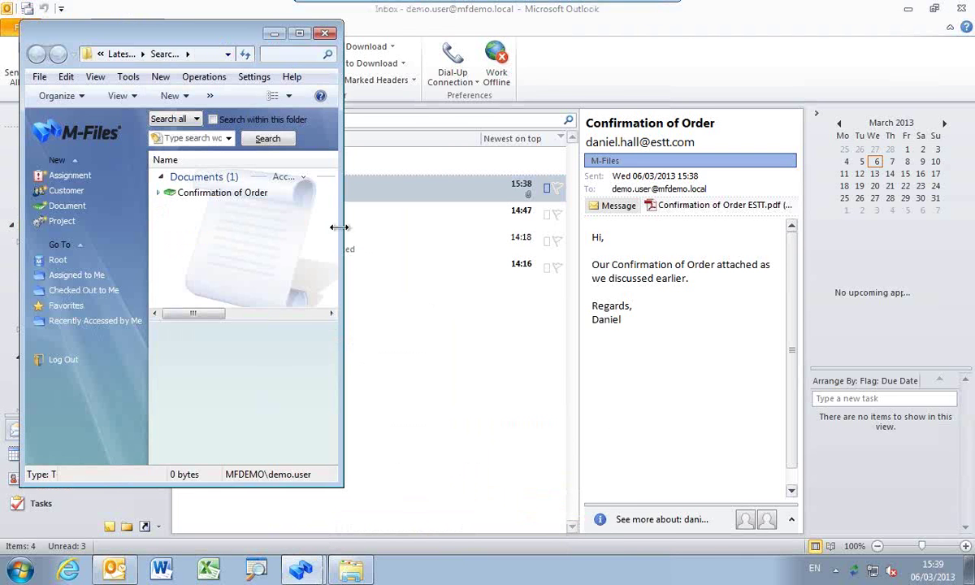
left_click_drag(379, 228, 748, 221)
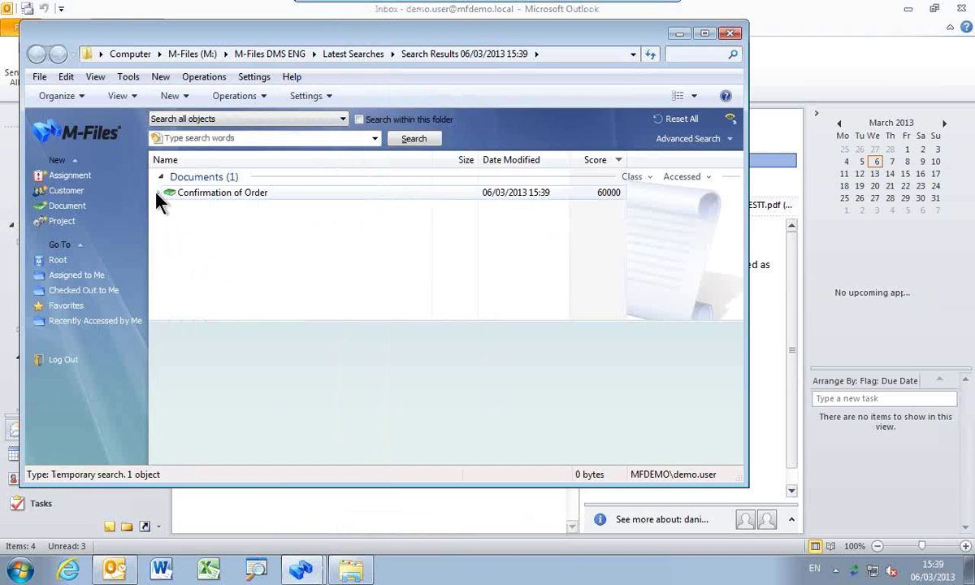
left_click(158, 195)
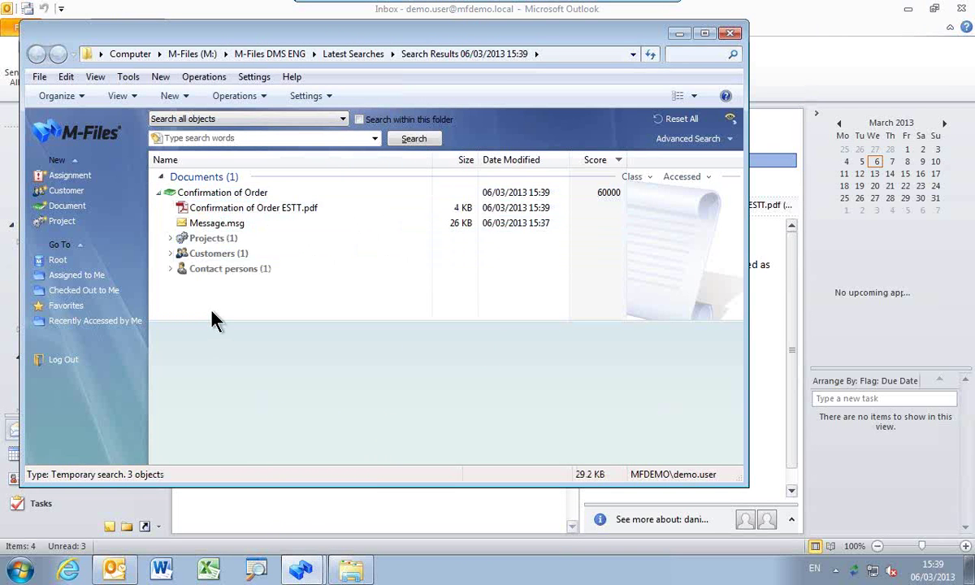
left_click(704, 35)
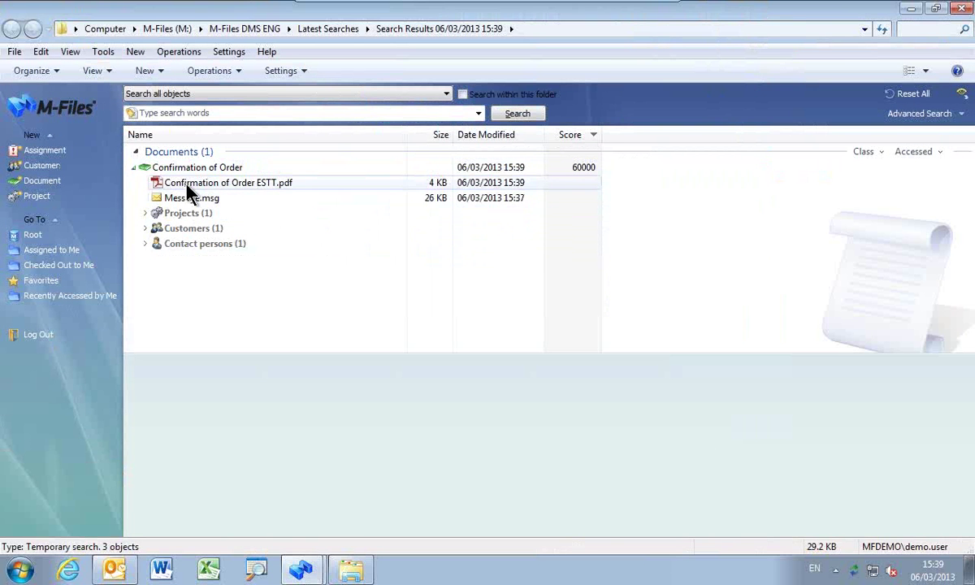
- Preview Confirmation of Order ESTT.pdf and Message.msg in an enlarged preview pane
left_click(960, 94)
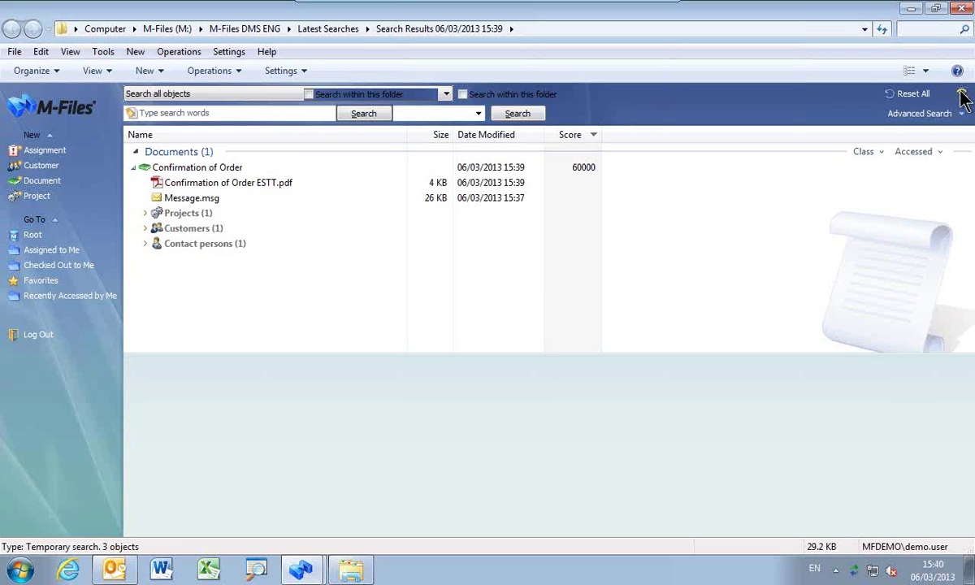
left_click_drag(666, 247, 550, 255)
left_click(180, 185)
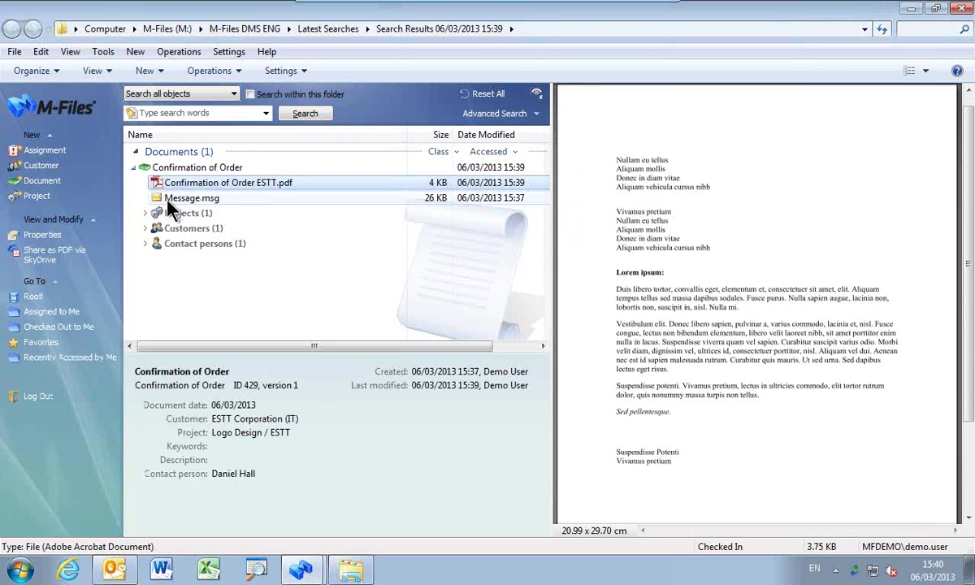
left_click(168, 202)
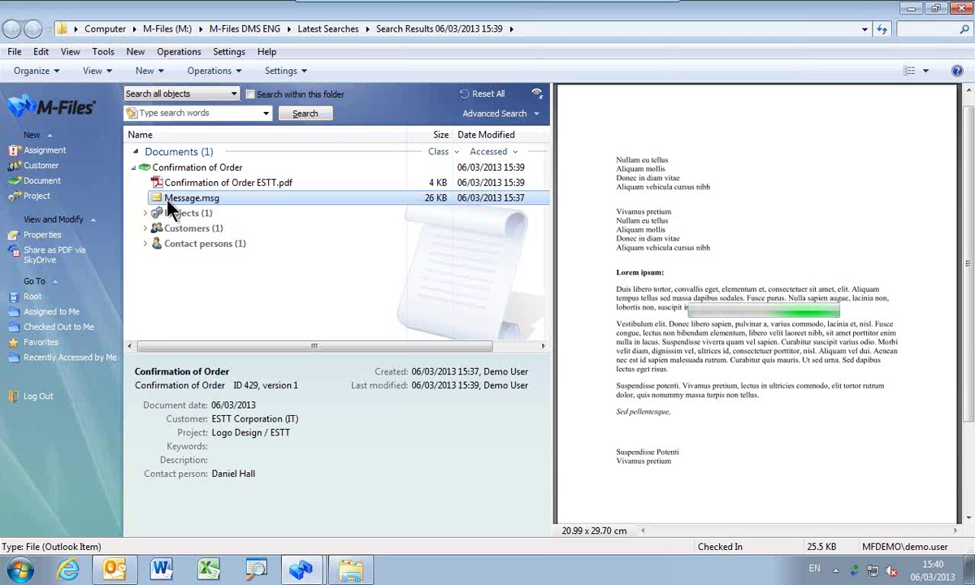
- Open Message.msg as an Outlook message, then close it again
key("Return")
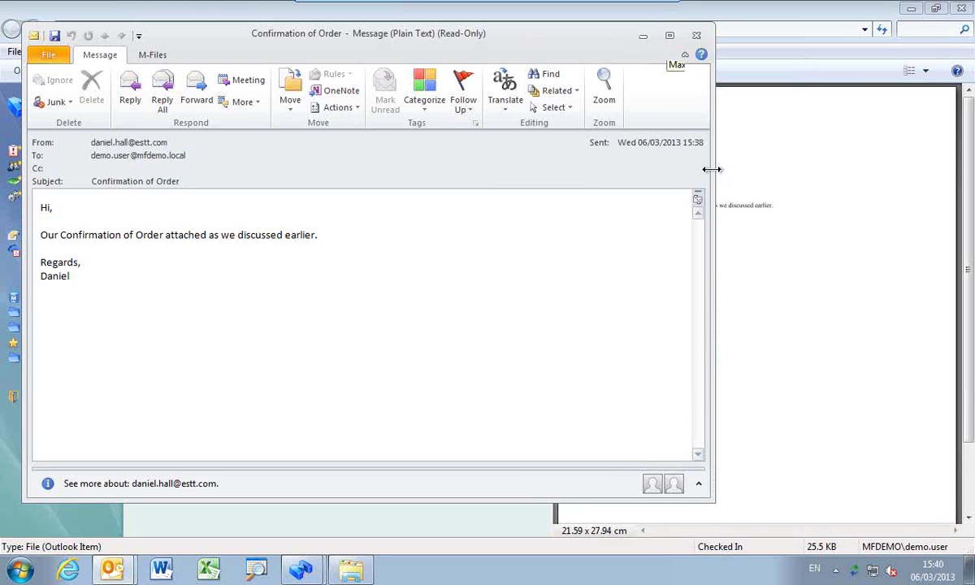
left_click_drag(715, 167, 466, 204)
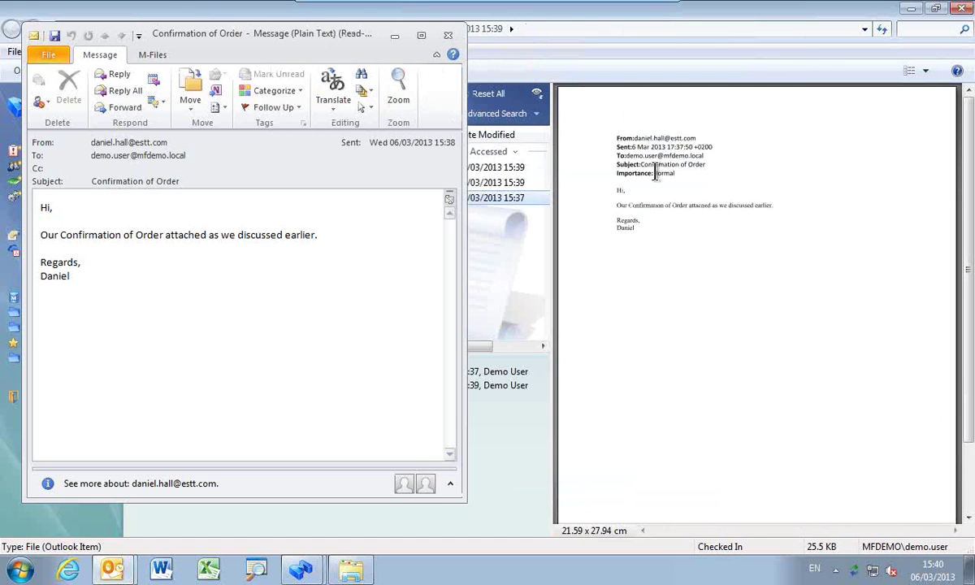
left_click(452, 39)
left_click(448, 36)
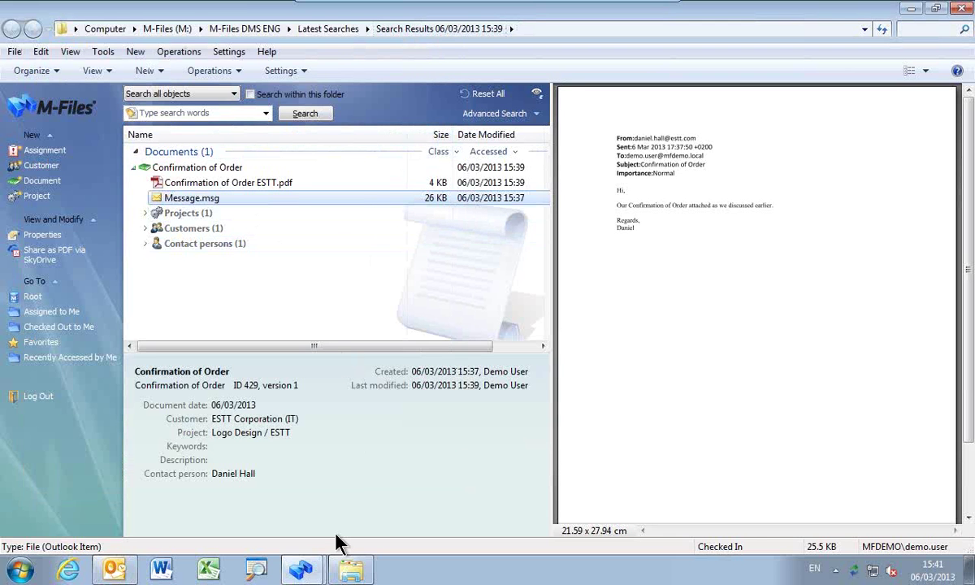
- In the M-Files DMS ENG mail folder, review the Confirmations folder's Special M-Files Properties
left_click(114, 573)
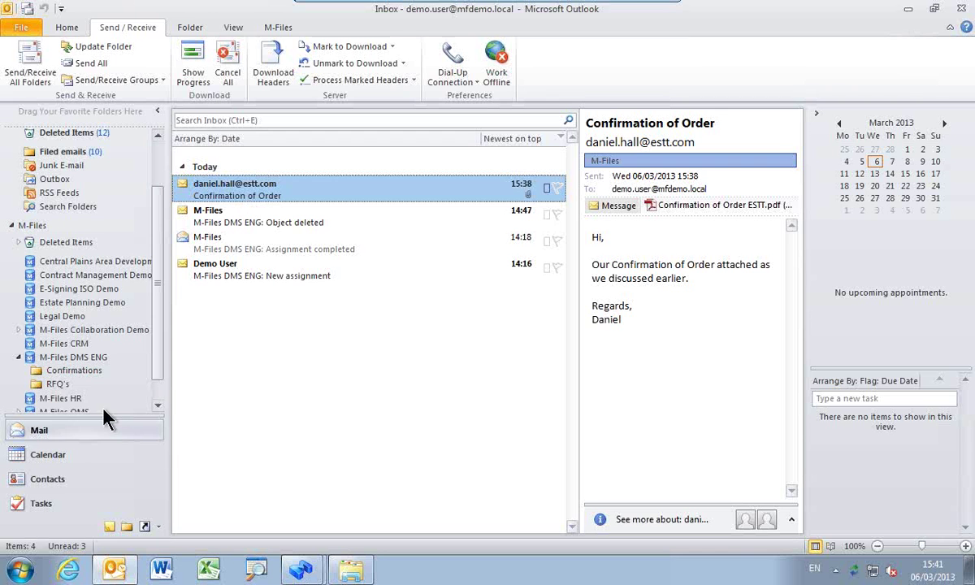
left_click(56, 360)
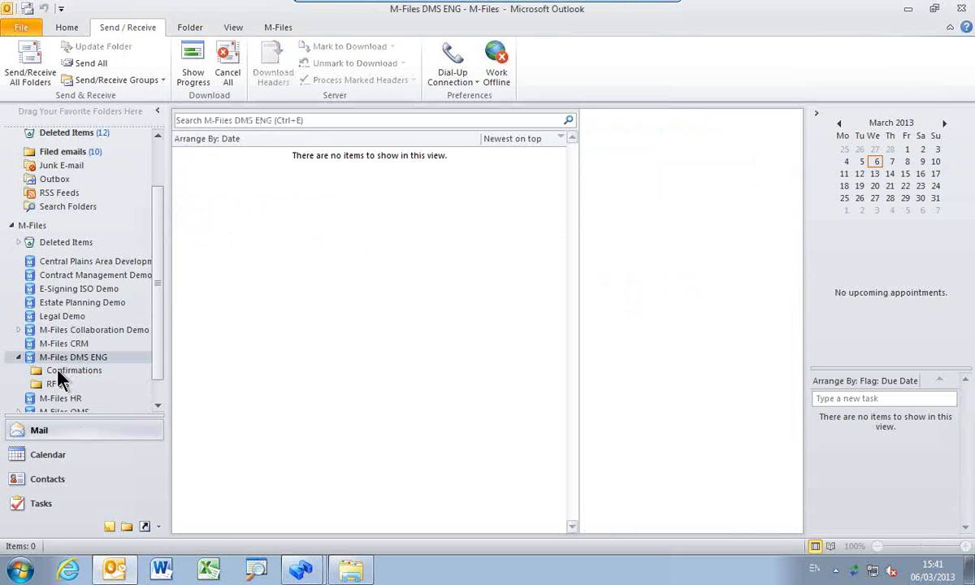
right_click(65, 376)
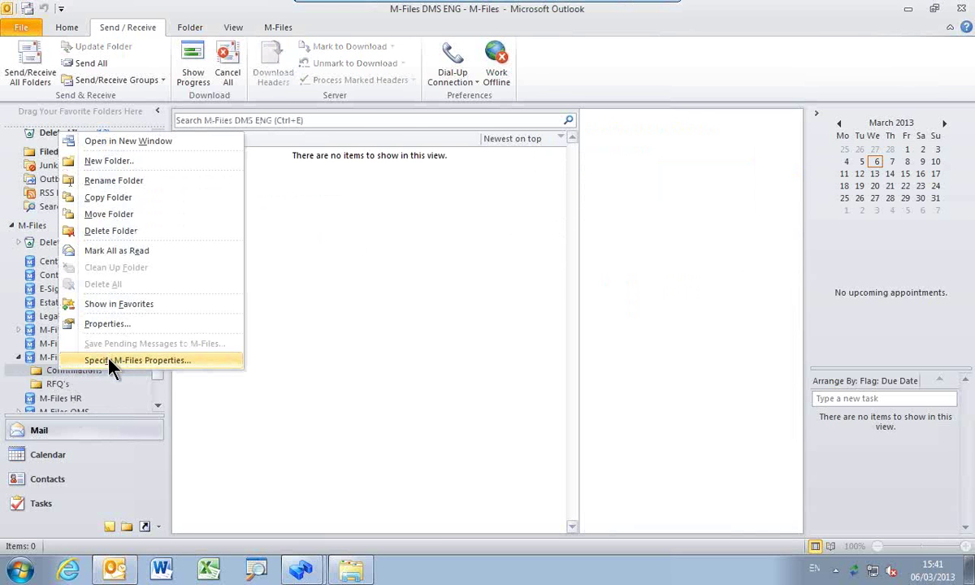
left_click(109, 360)
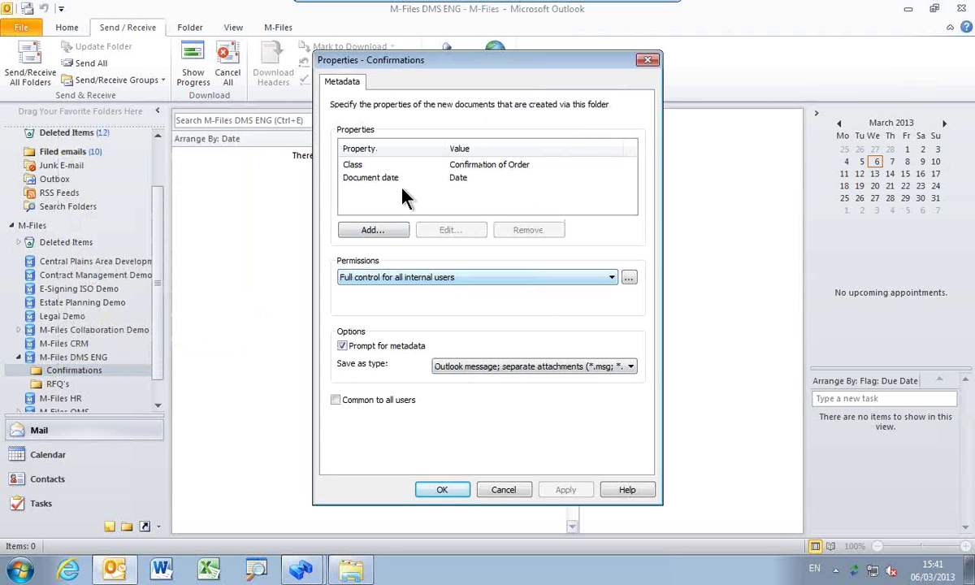
left_click(430, 491)
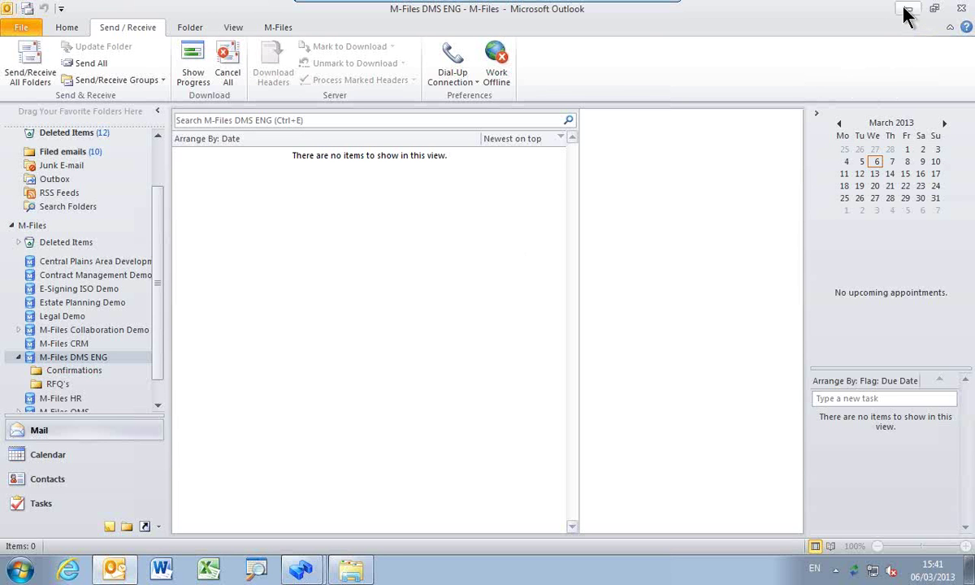
- Minimize Outlook to bring back the PowerPoint Demonstration slide highlighting Emails
left_click(907, 10)
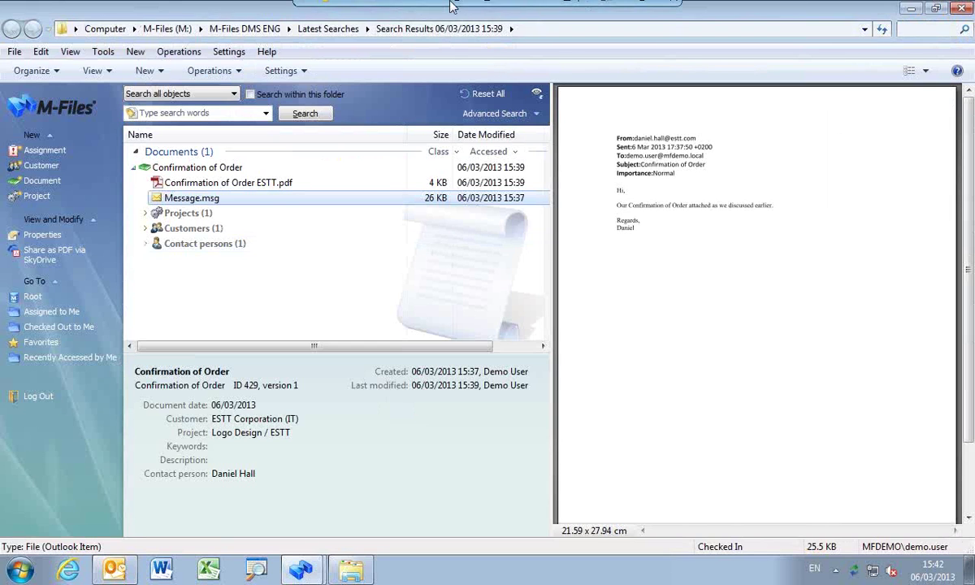
mouse_move(453, 7)
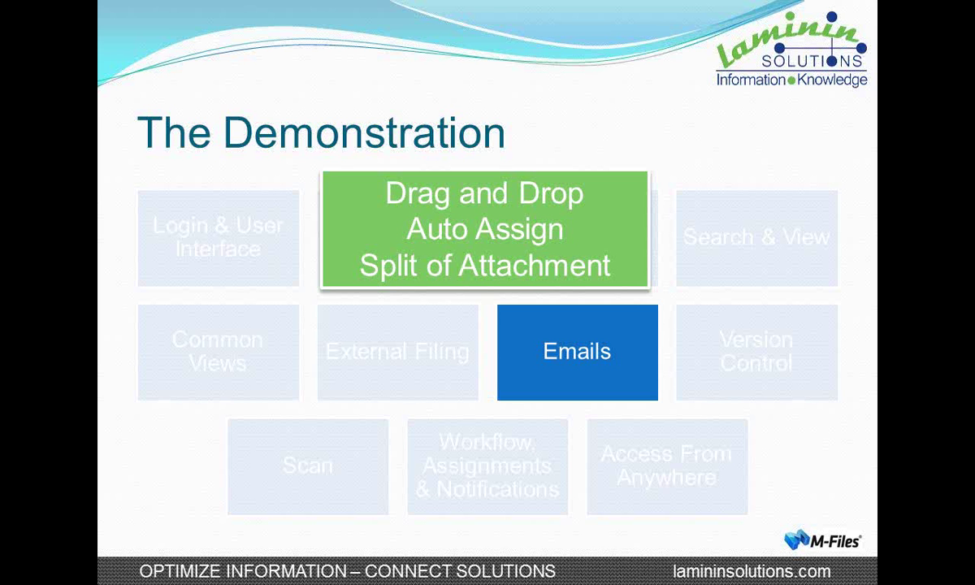
- Switch back to M-Files and go to the root of the DMS ENG vault
key("alt+Tab")
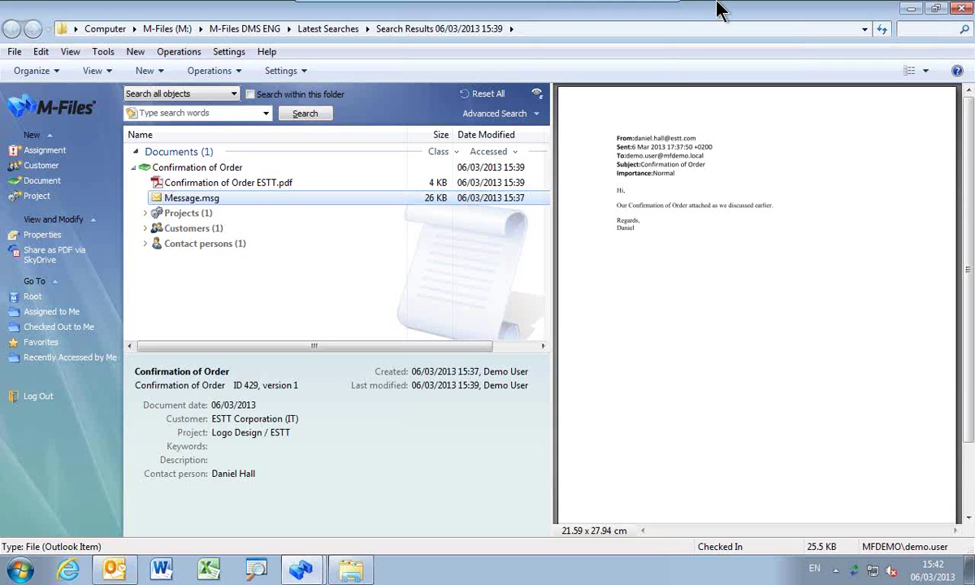
left_click(36, 298)
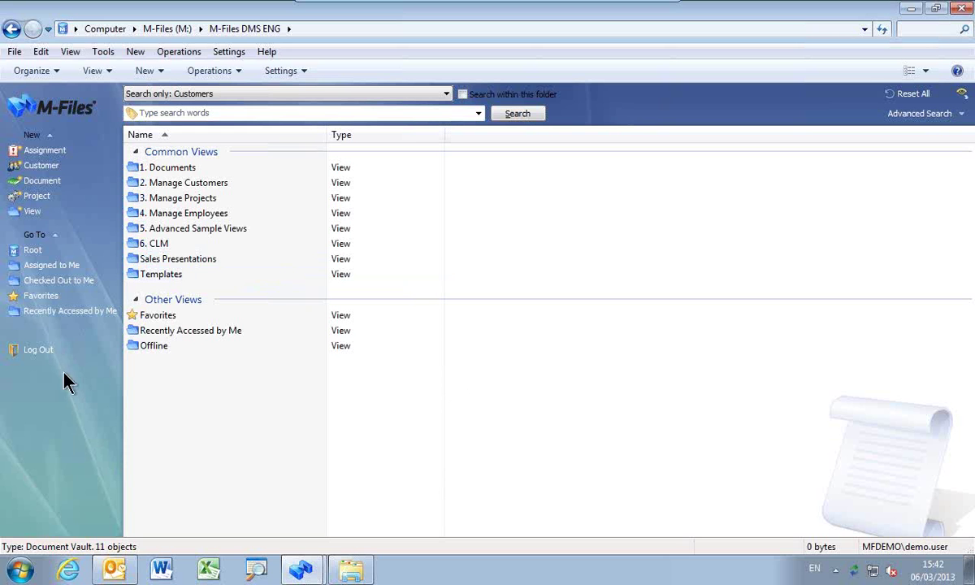
- List the Recently Accessed by Me view and select Proposal 7731
left_click(70, 311)
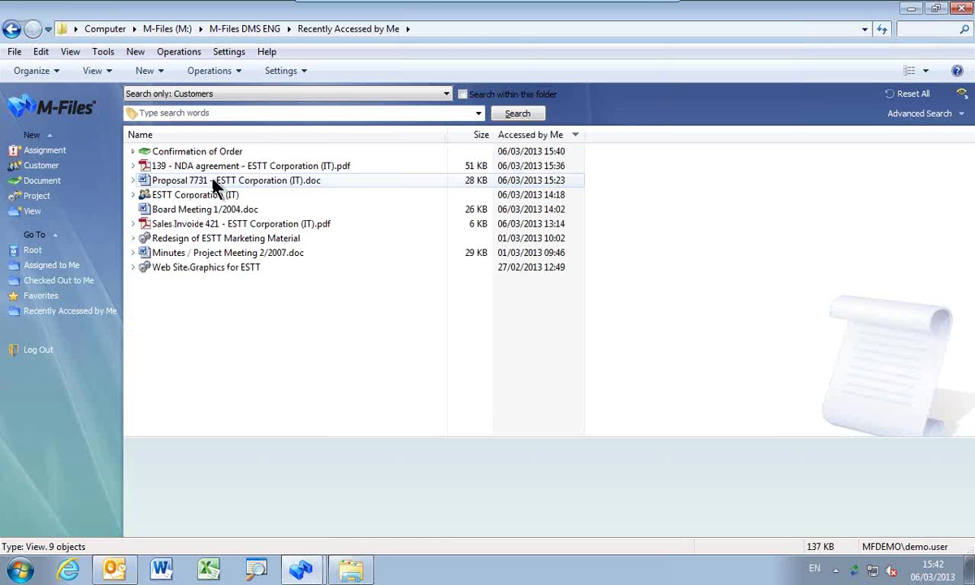
left_click(215, 185)
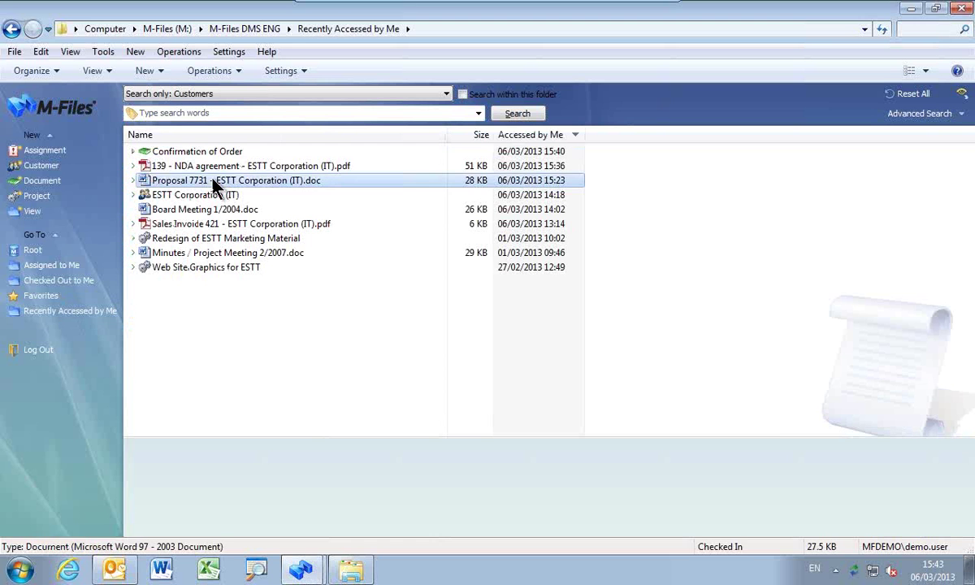
- Check out Proposal 7731, type sample text in Word, then close and save the changes
double_click(213, 185)
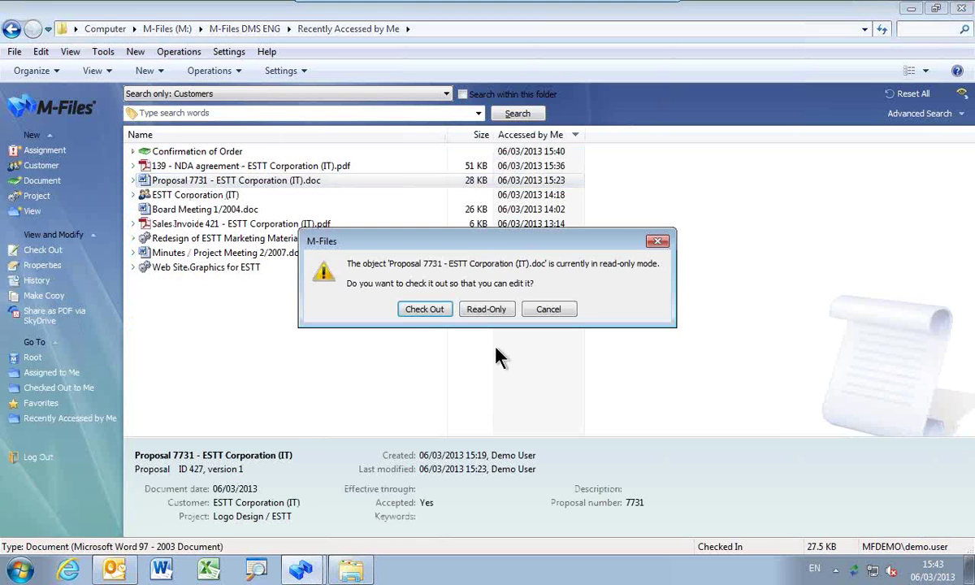
left_click(426, 310)
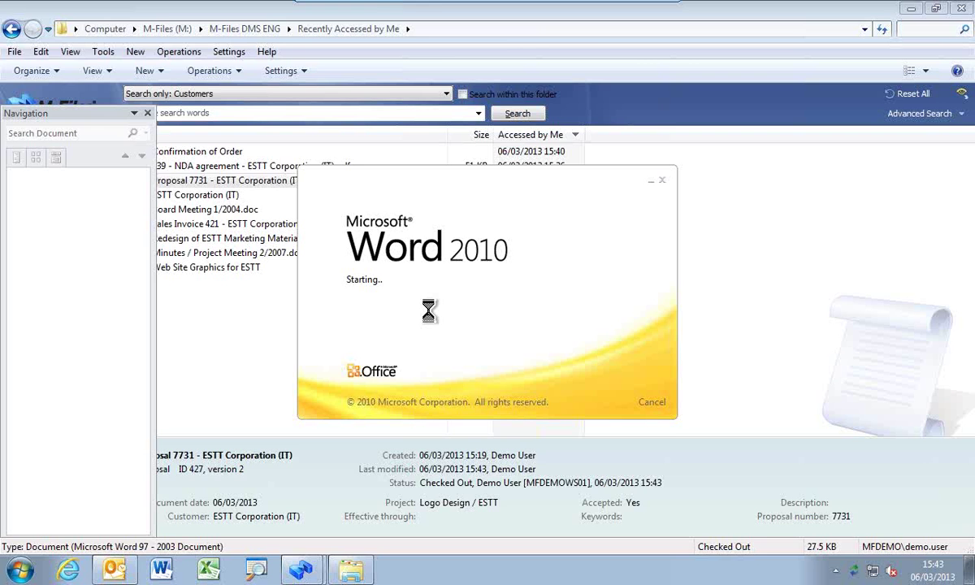
type("l;k'dsl;afks'dl;afk'akl;")
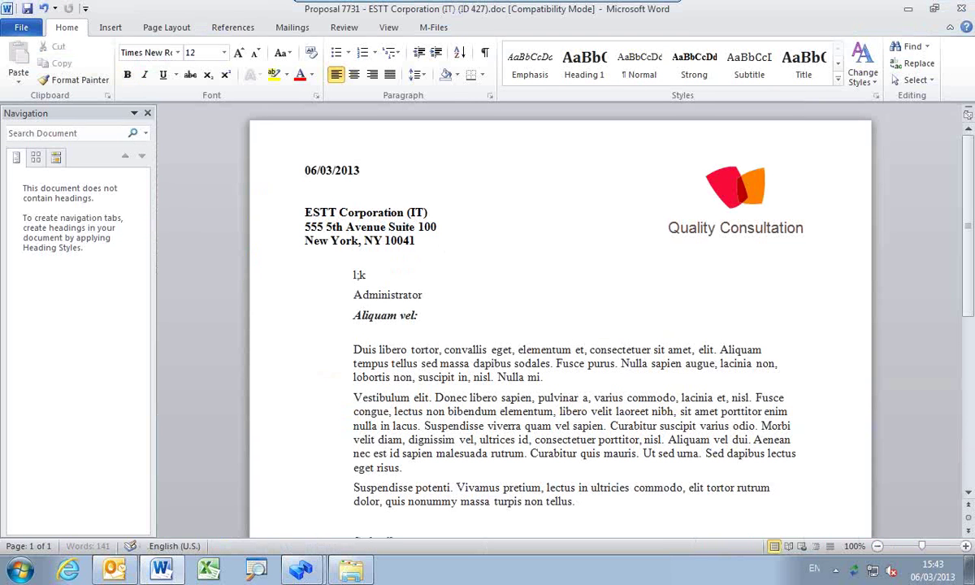
left_click(955, 9)
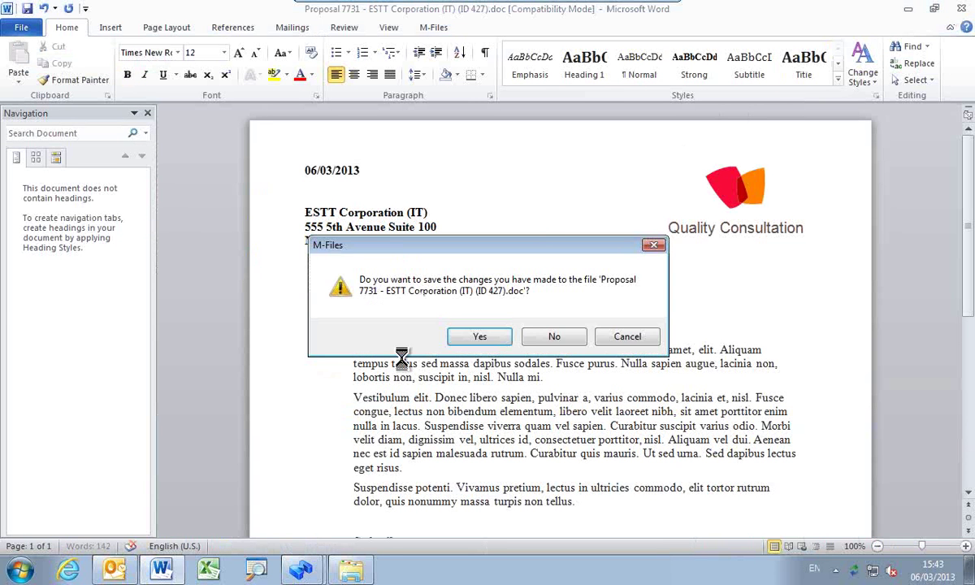
left_click(488, 339)
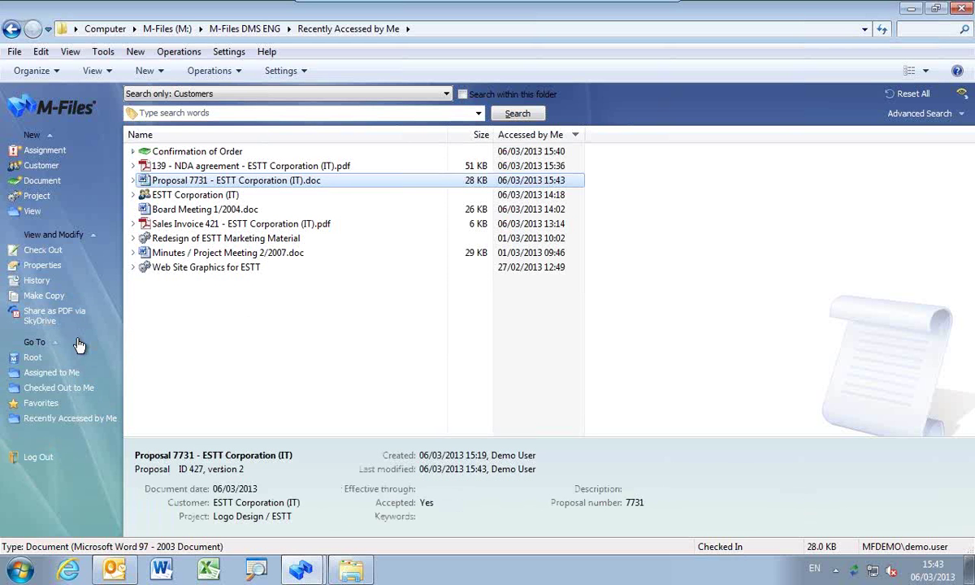
- Compare versions 1 and 2 in Proposal 7731's History, then minimize everything to the desktop
left_click(37, 282)
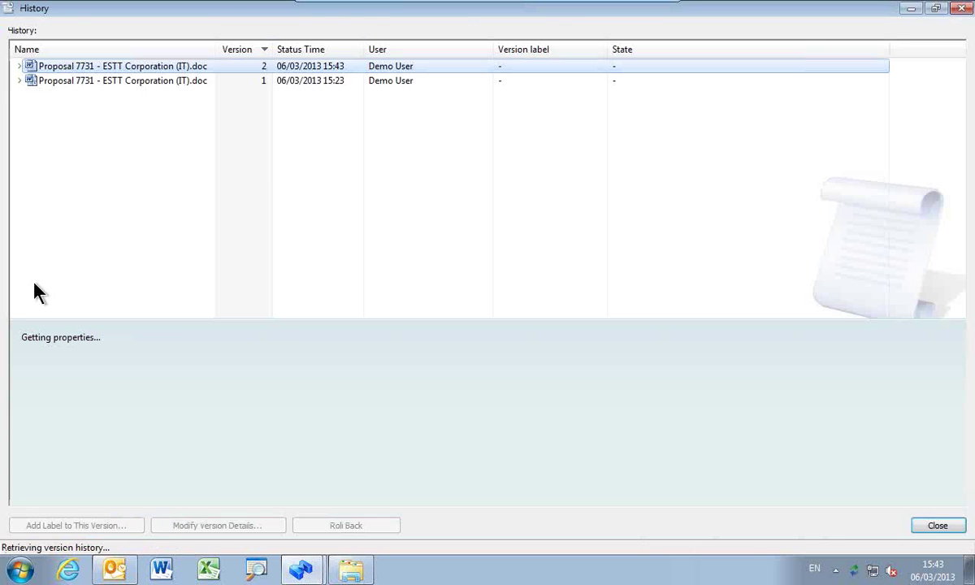
left_click(100, 81)
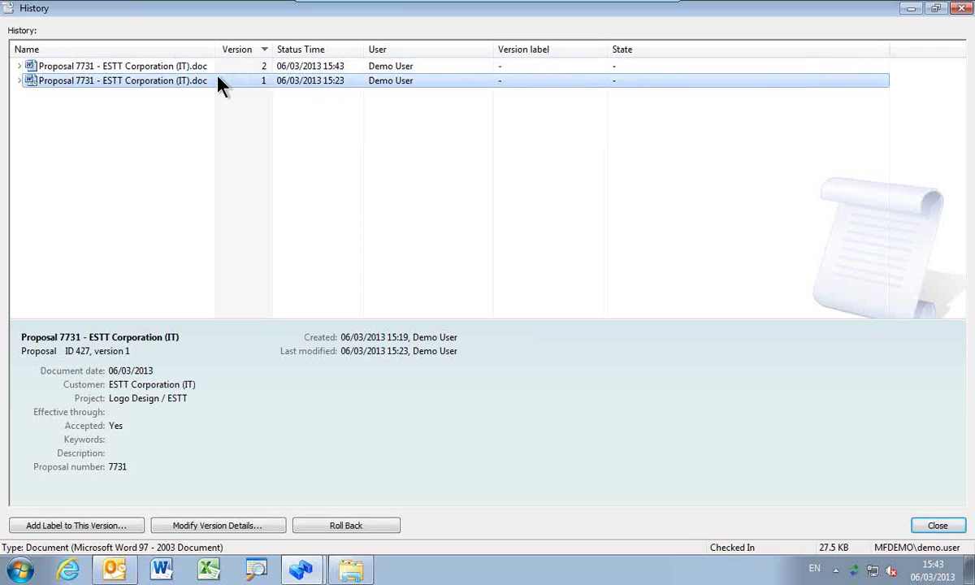
key("Up")
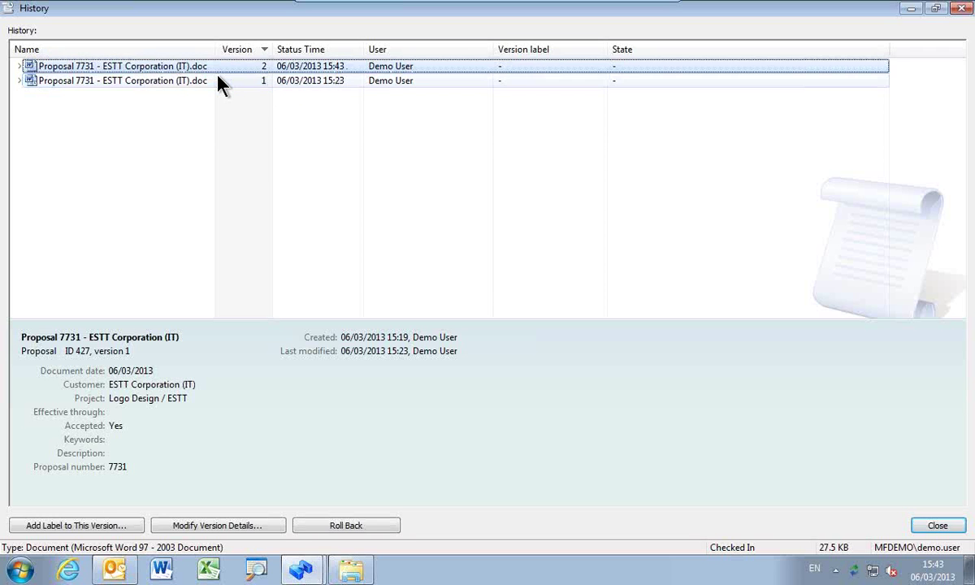
key("Down")
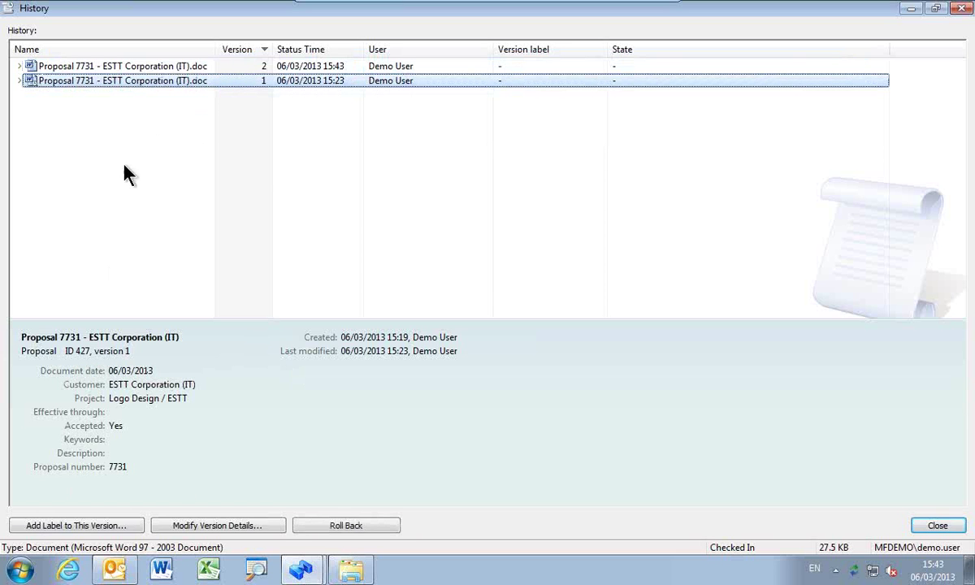
left_click(136, 69)
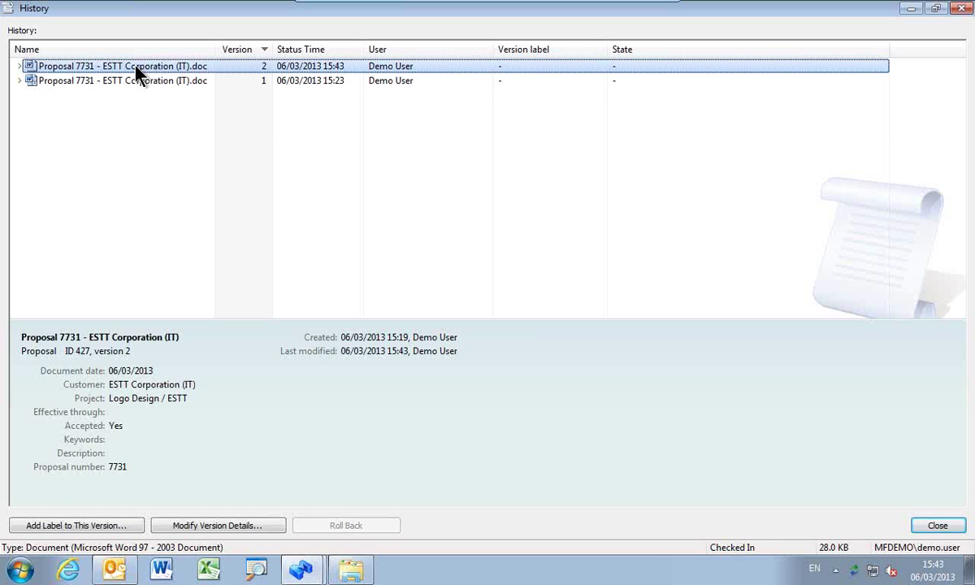
left_click(134, 81)
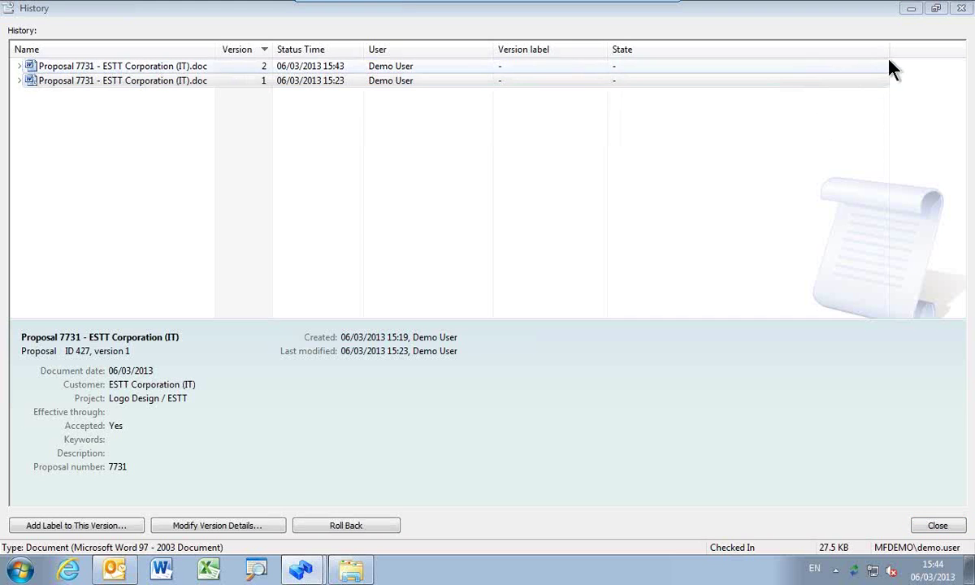
left_click(910, 8)
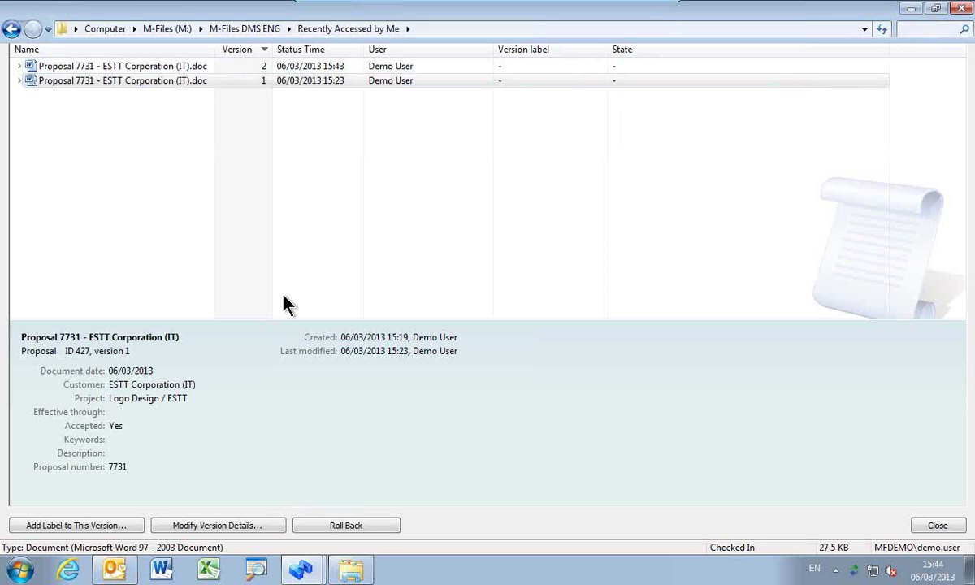
key("super+d")
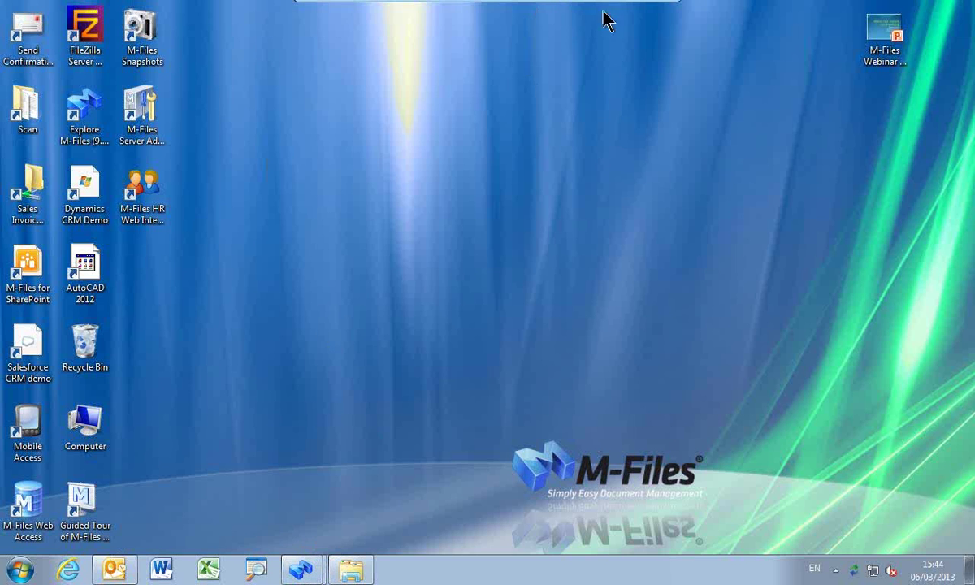
- Open the desktop Scan shortcut to reach C:\Scan\English in Explorer
mouse_move(612, 6)
double_click(30, 122)
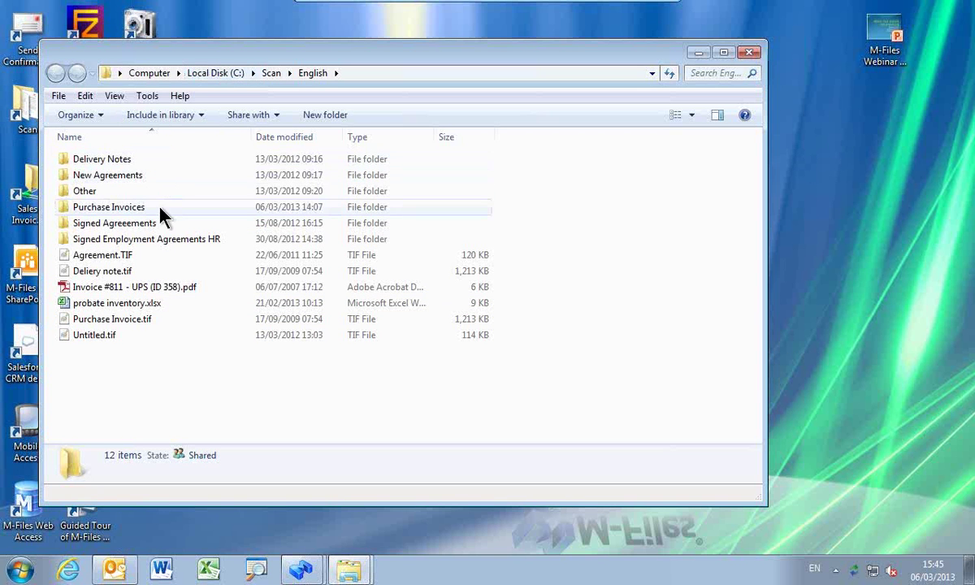
- Look inside Purchase Invoices, return to English, and copy Purchase Invoice.tif
left_click(82, 207)
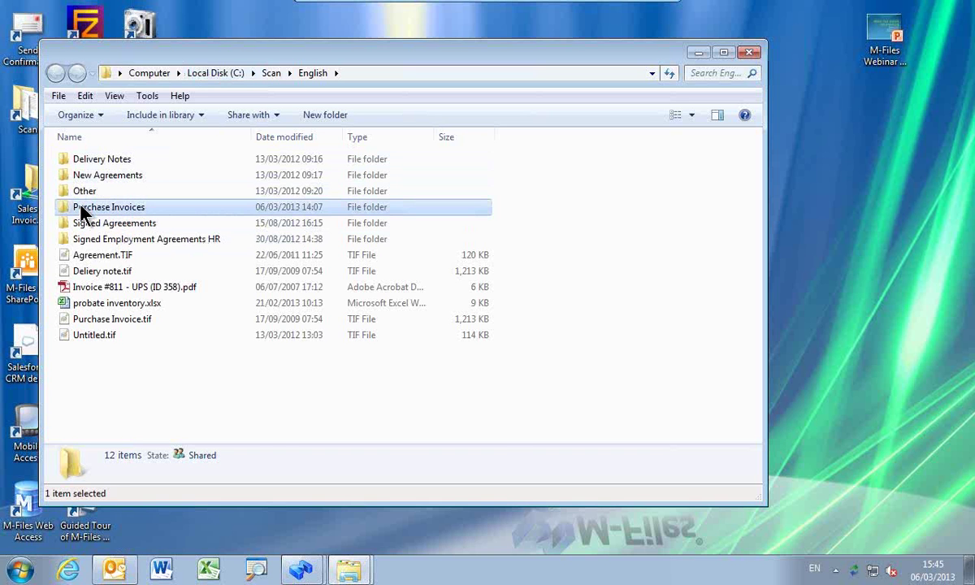
double_click(81, 208)
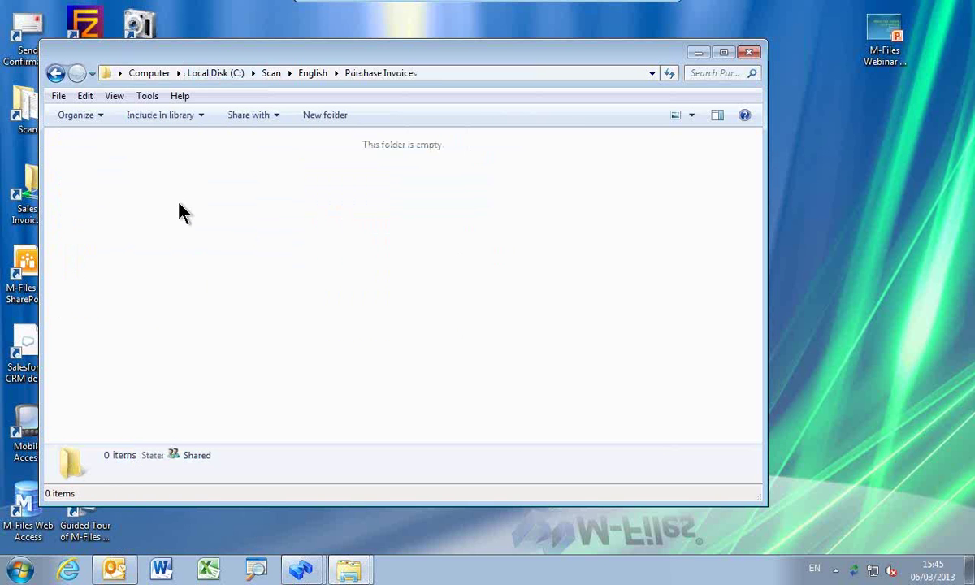
left_click(54, 73)
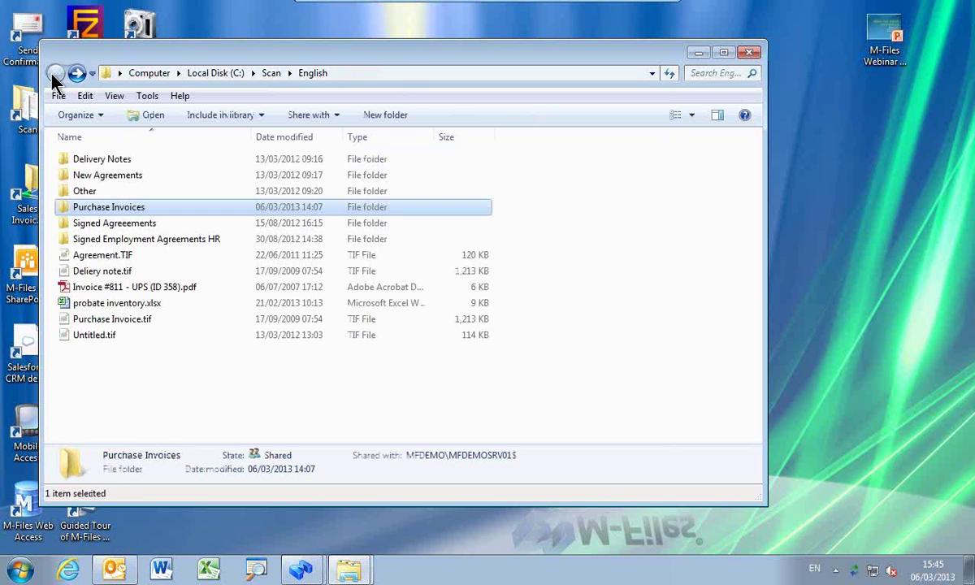
left_click(91, 320)
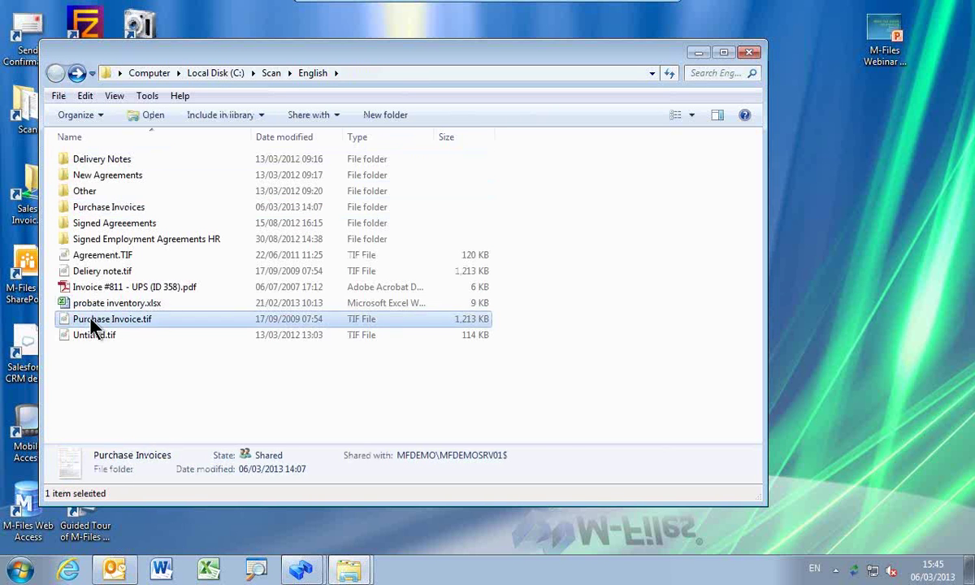
right_click(91, 320)
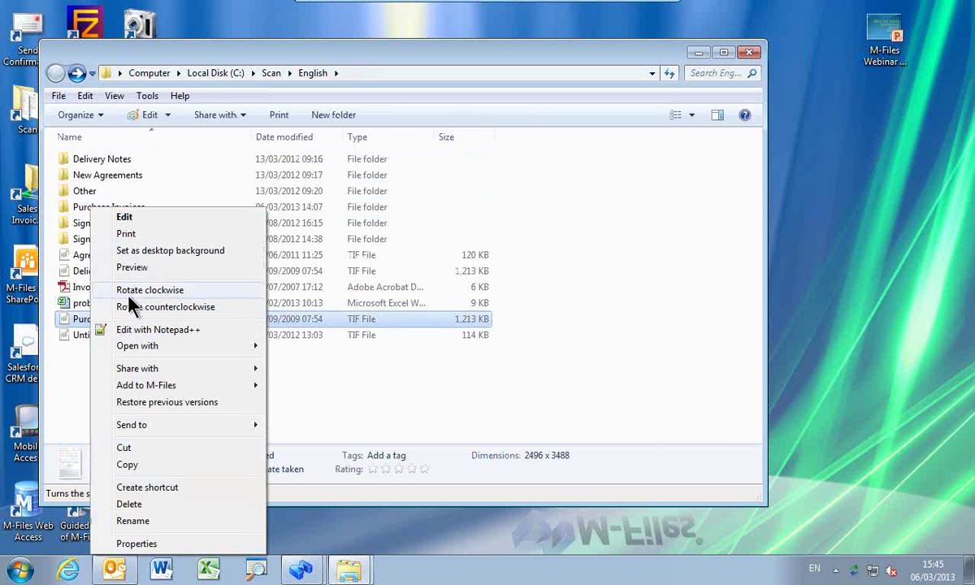
left_click(128, 467)
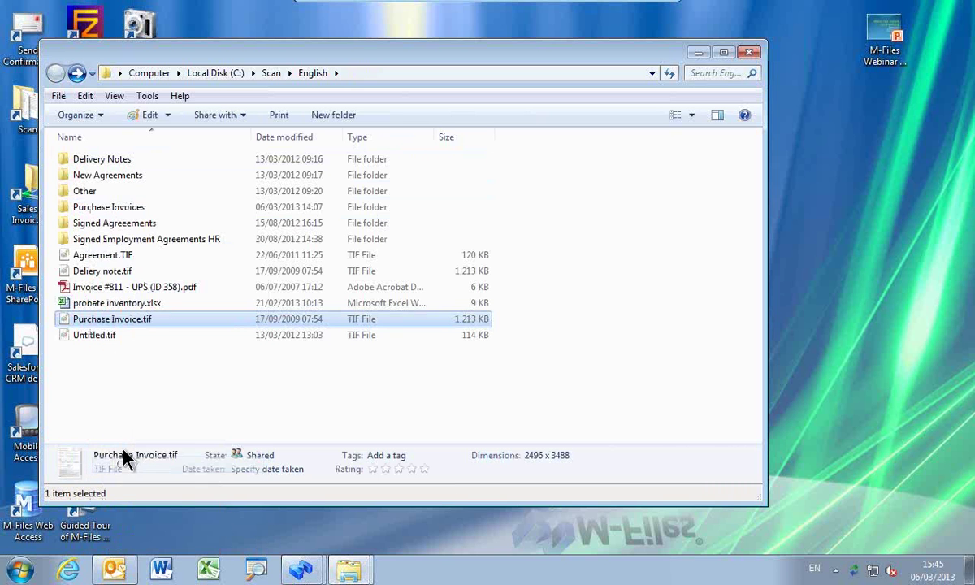
- Paste Purchase Invoice.tif into Purchase Invoices and make the Explorer window narrow
double_click(97, 210)
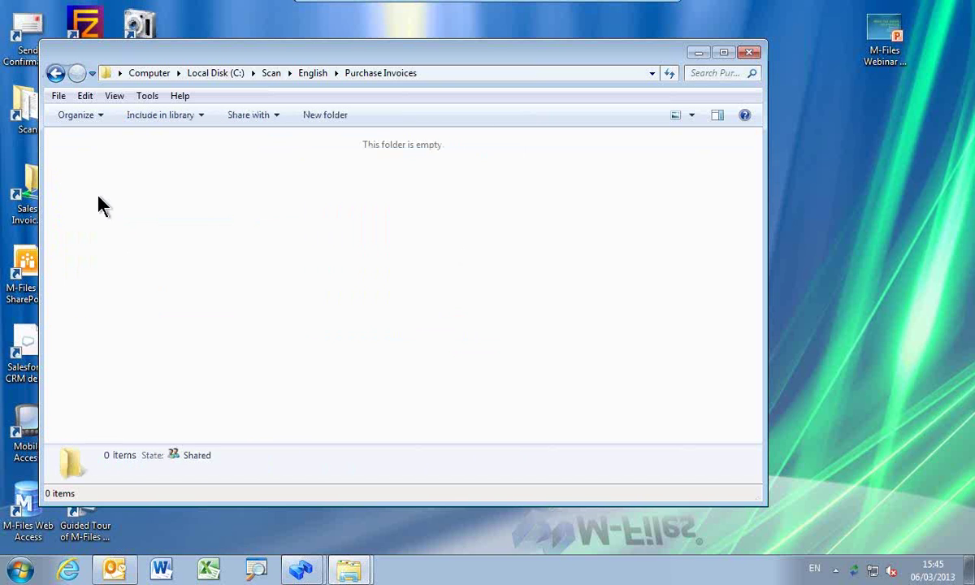
right_click(98, 197)
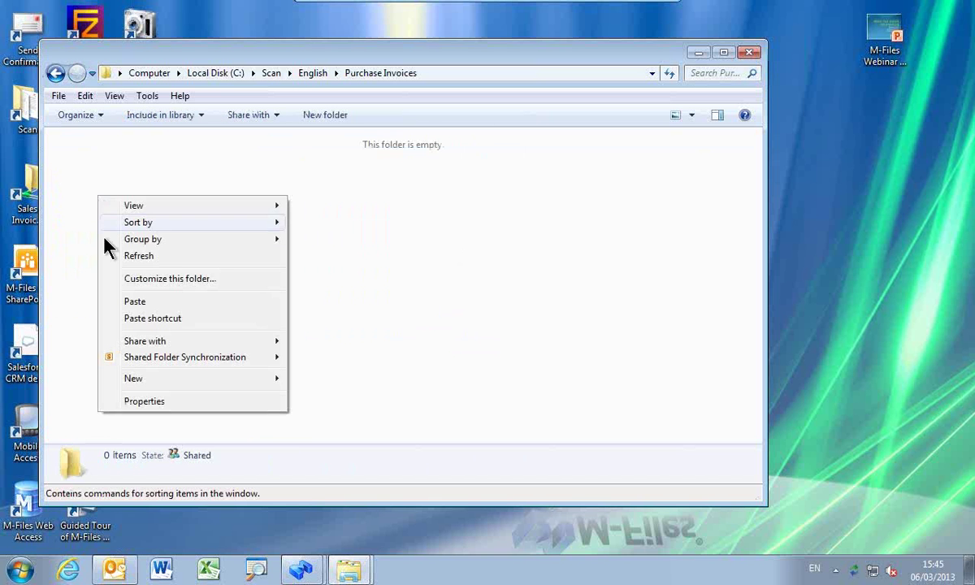
left_click(134, 302)
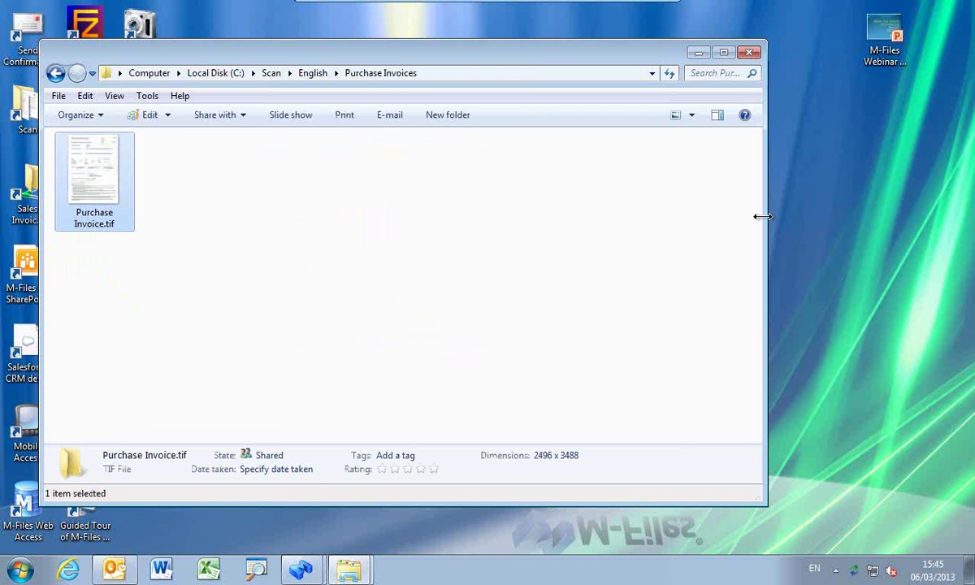
left_click_drag(760, 213, 233, 203)
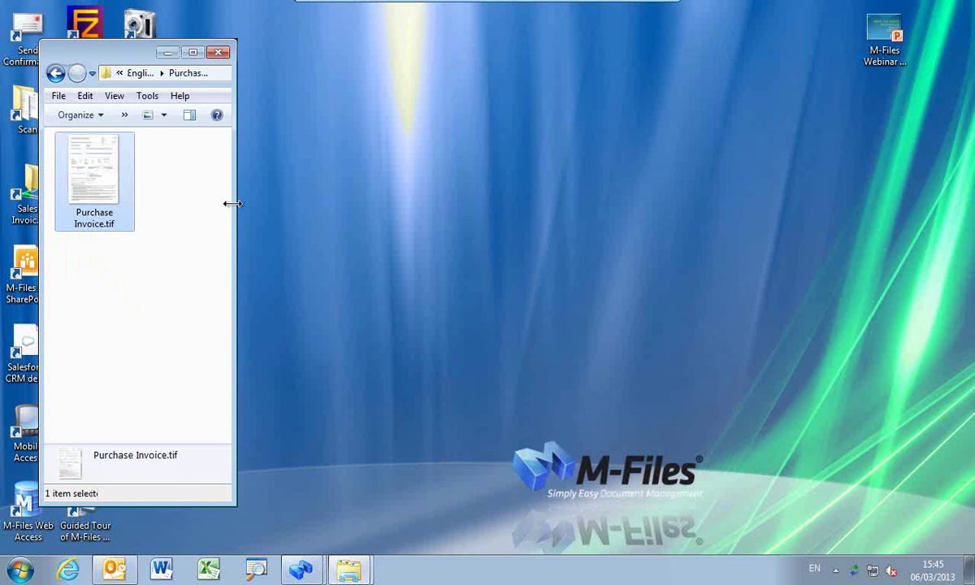
left_click(300, 566)
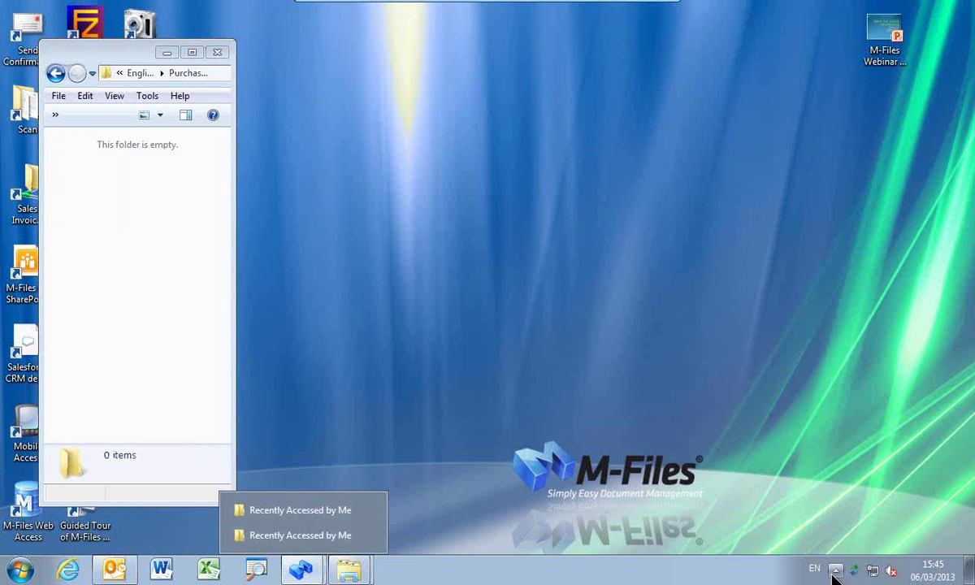
left_click(835, 570)
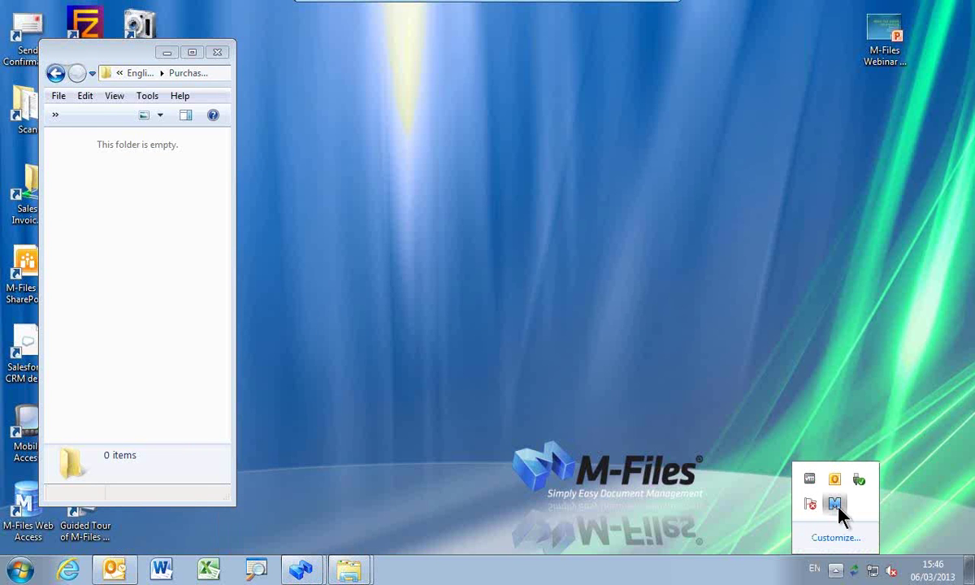
- Launch M-Files Server Administrator from the M-Files tray icon's Settings menu
right_click(836, 506)
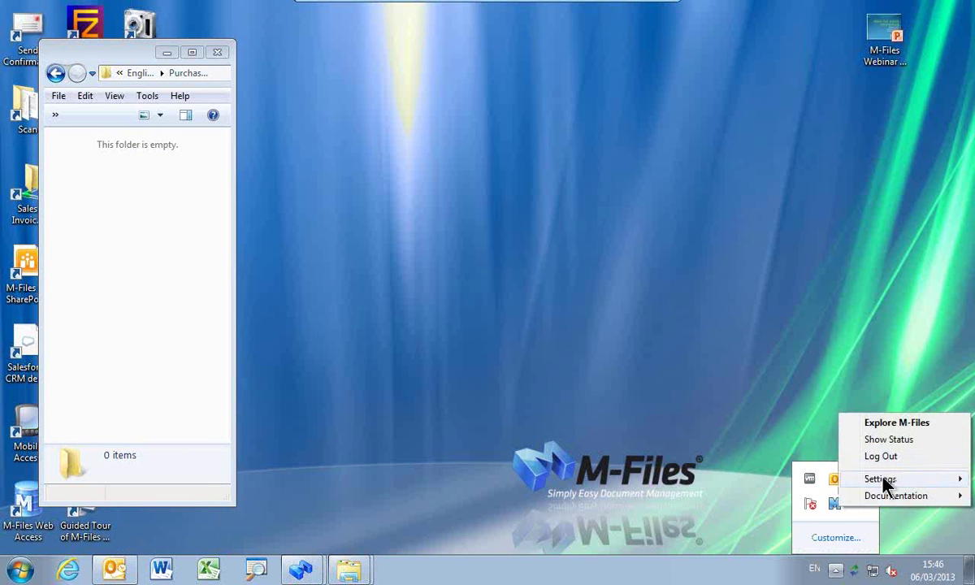
mouse_move(827, 479)
left_click(767, 497)
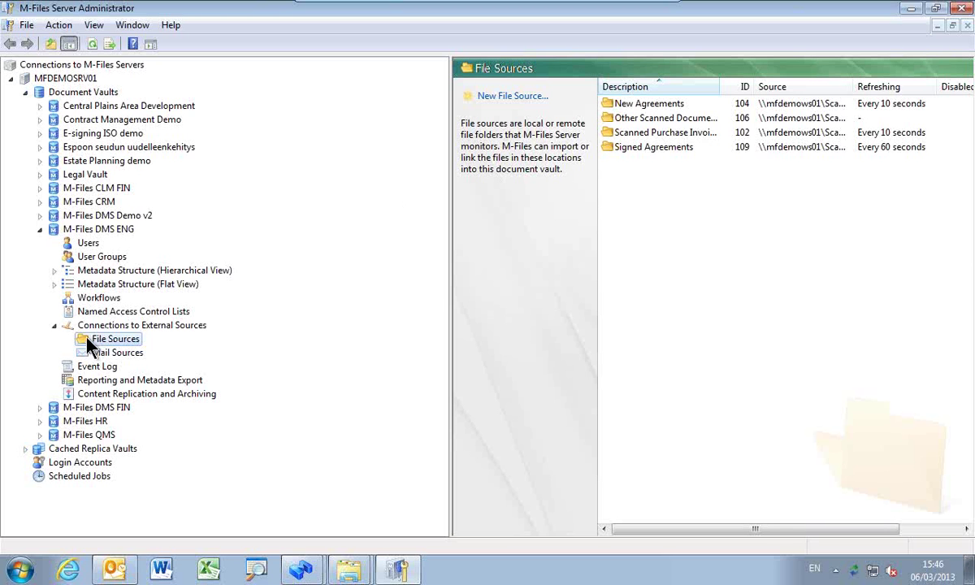
- Open Properties of DMS ENG's Scanned Purchase Invoices file source and select its server path
left_click(72, 231)
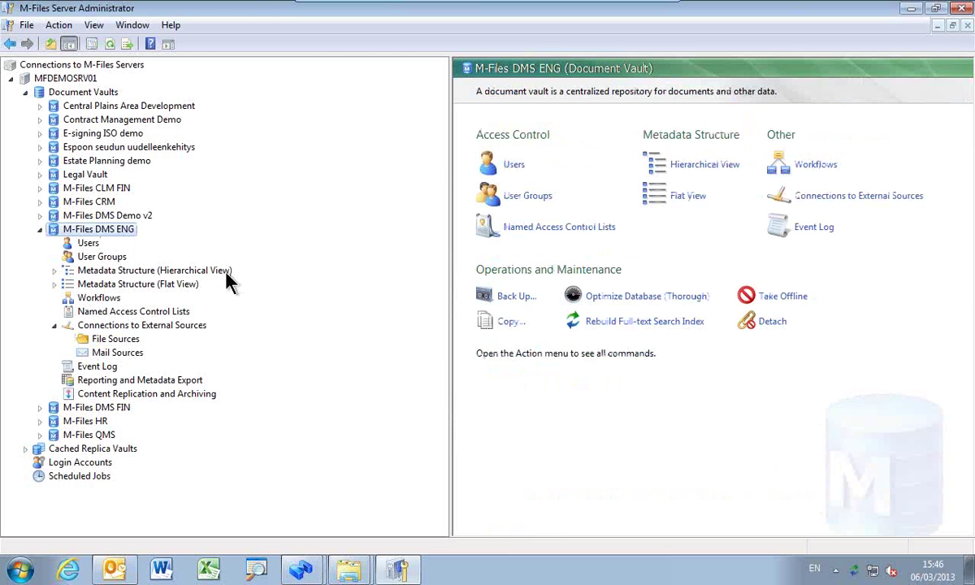
left_click(89, 328)
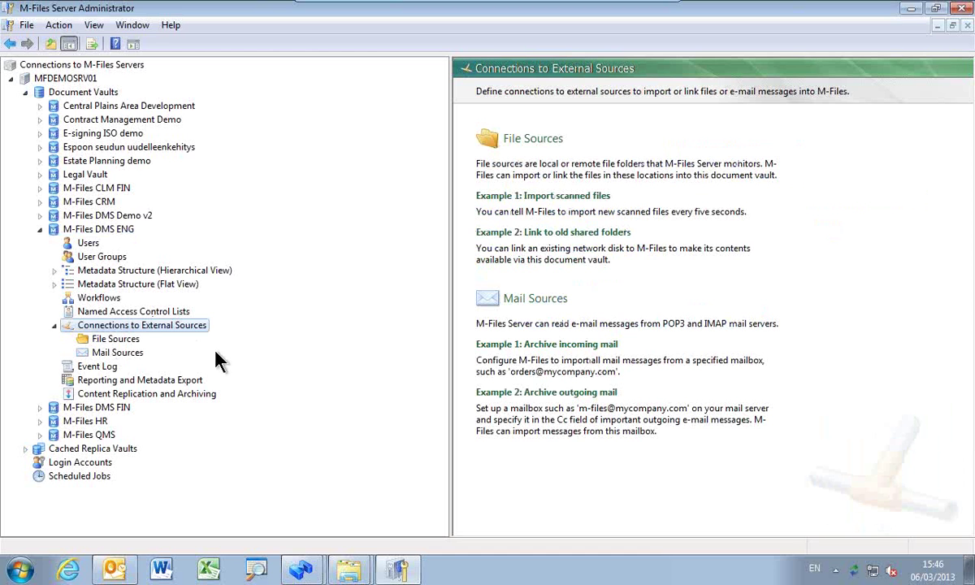
left_click(106, 339)
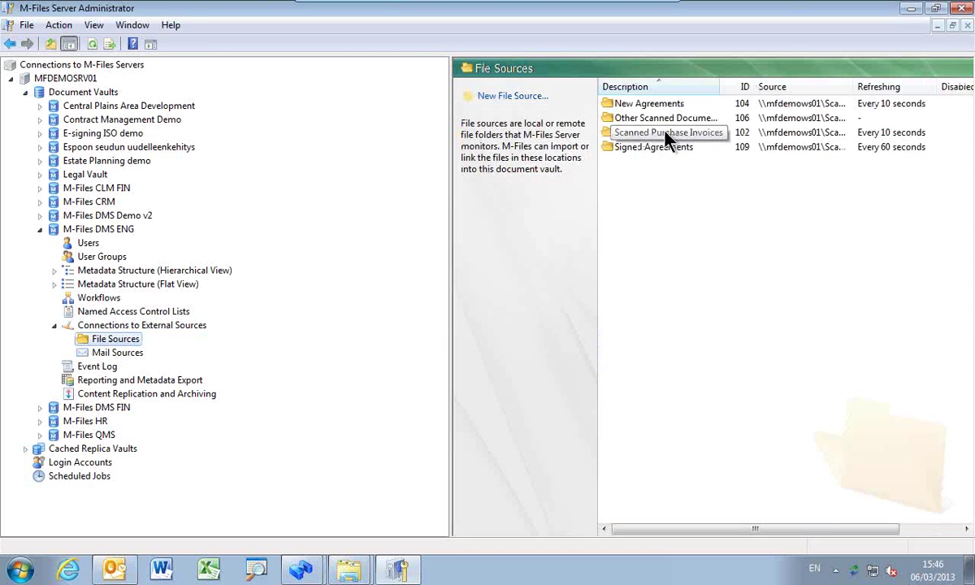
left_click(666, 138)
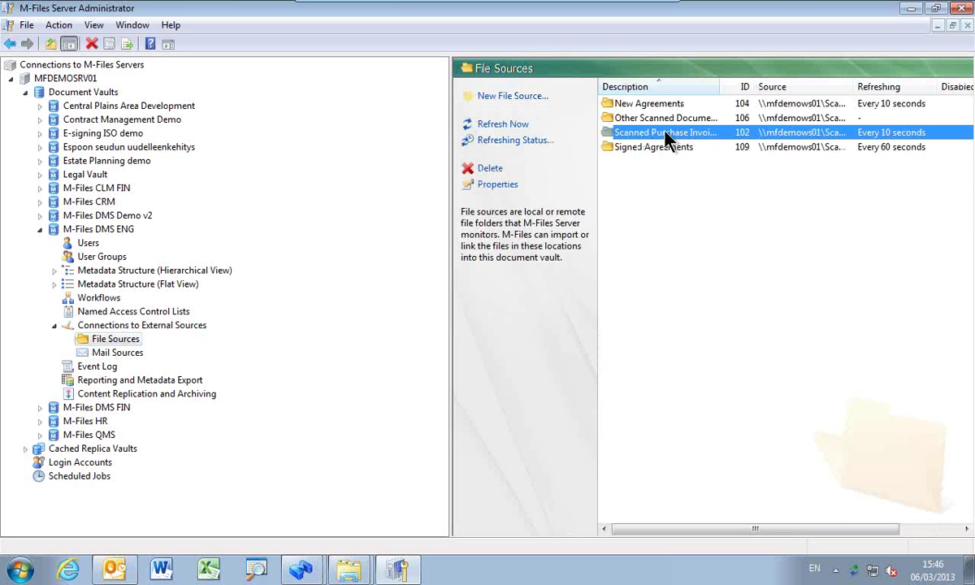
left_click(498, 185)
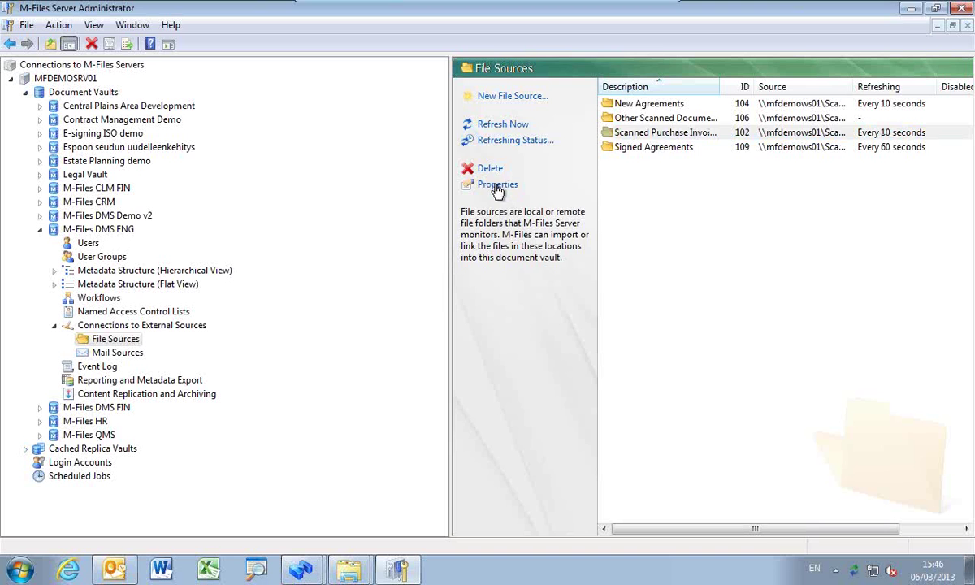
left_click_drag(453, 143, 652, 142)
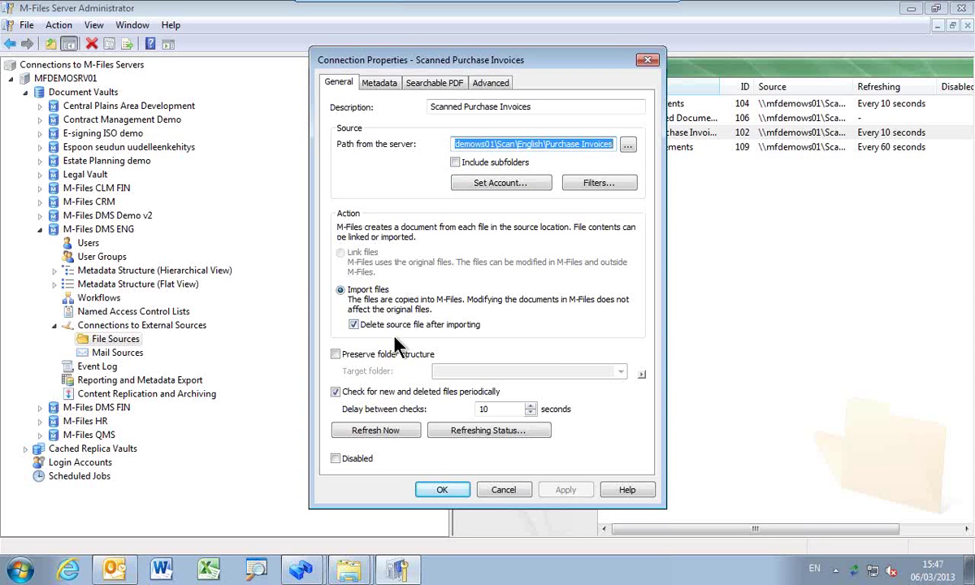
- View the Scanned Purchase Invoices Metadata tab, return to General, and close with OK
left_click(379, 83)
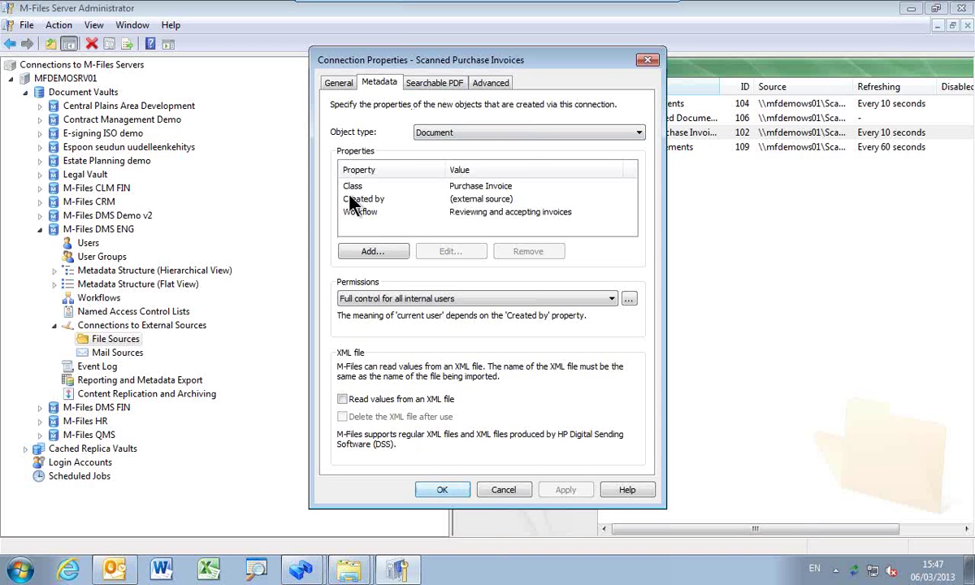
left_click(342, 83)
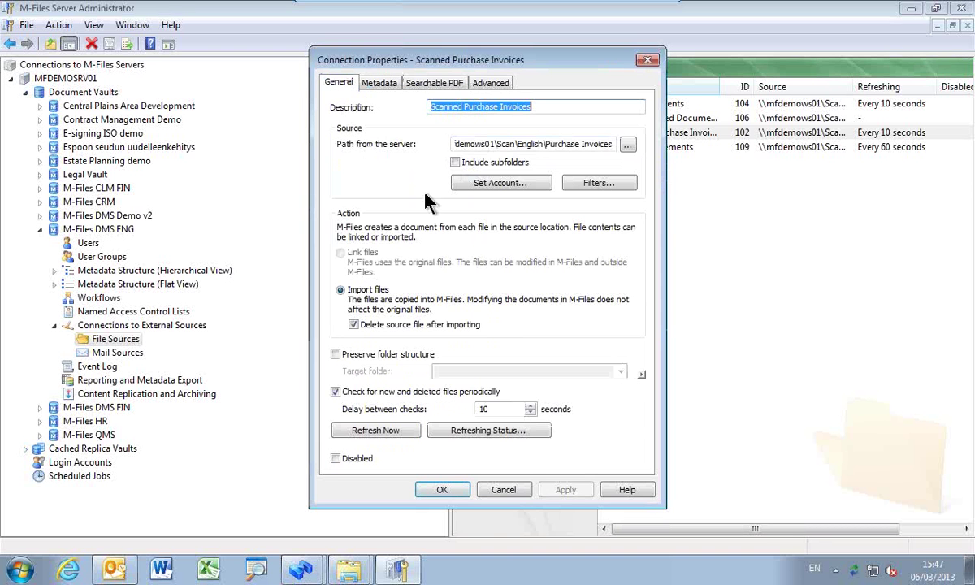
left_click(438, 491)
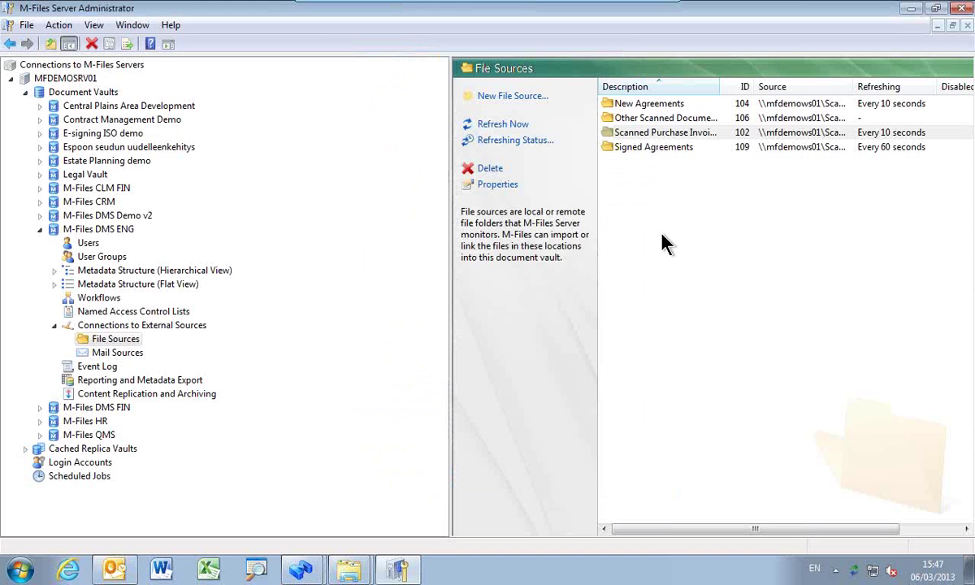
- Restore the M-Files vault window and open 1. Documents > Purchase Invoices from Root
left_click(911, 10)
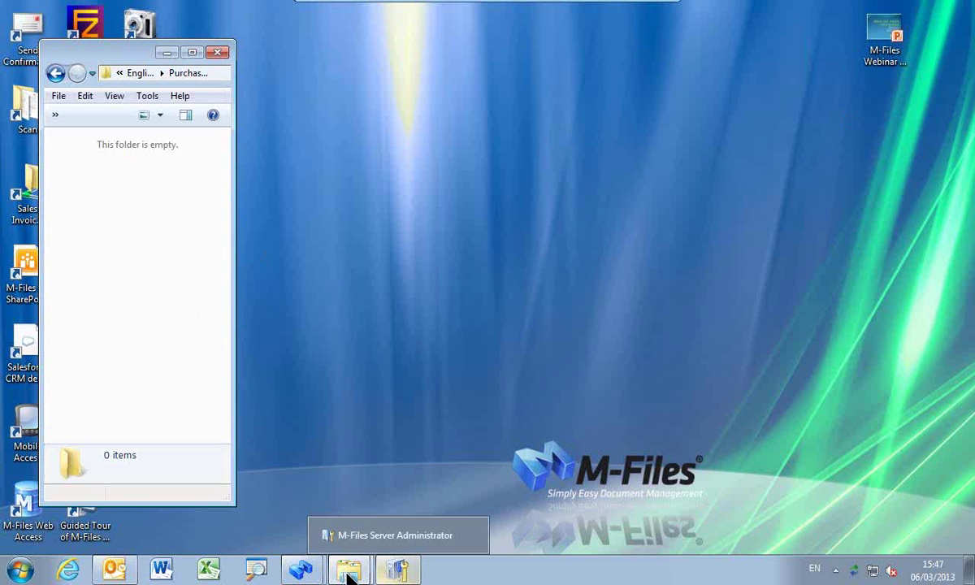
mouse_move(307, 573)
left_click(280, 513)
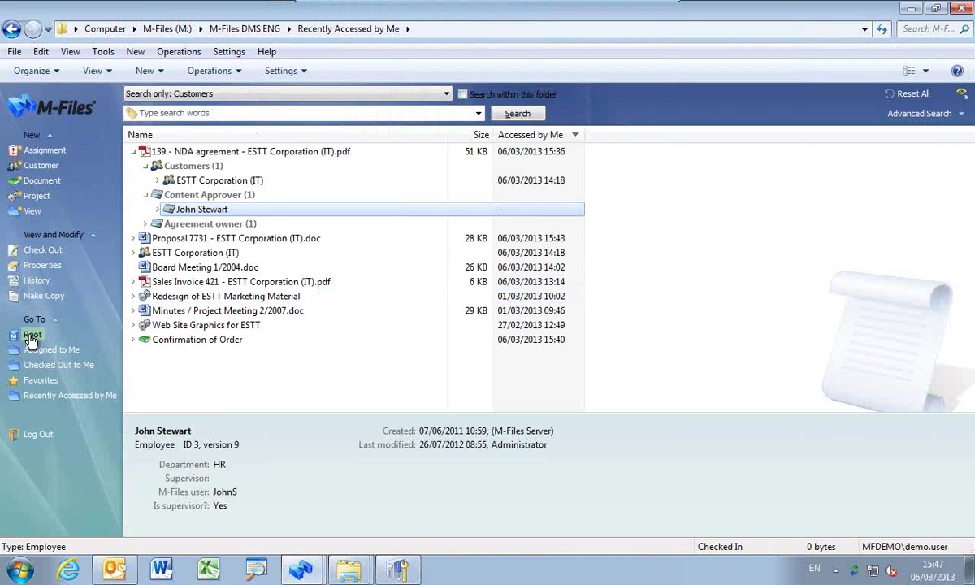
left_click(32, 334)
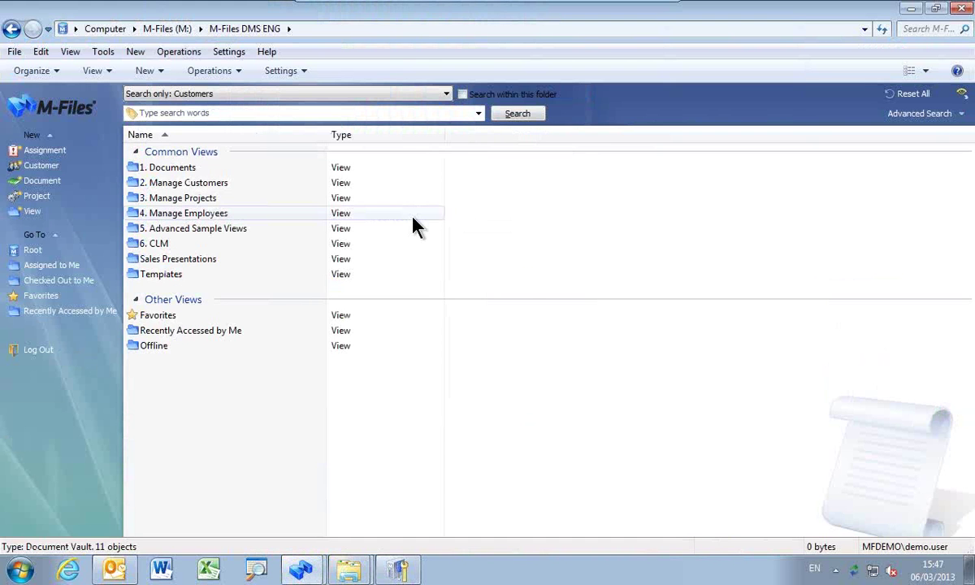
double_click(176, 166)
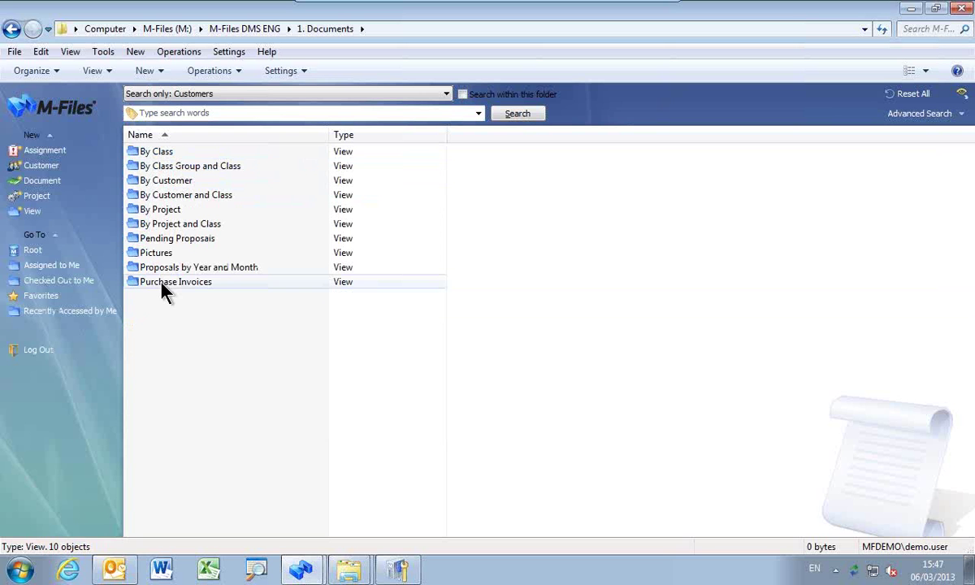
double_click(161, 284)
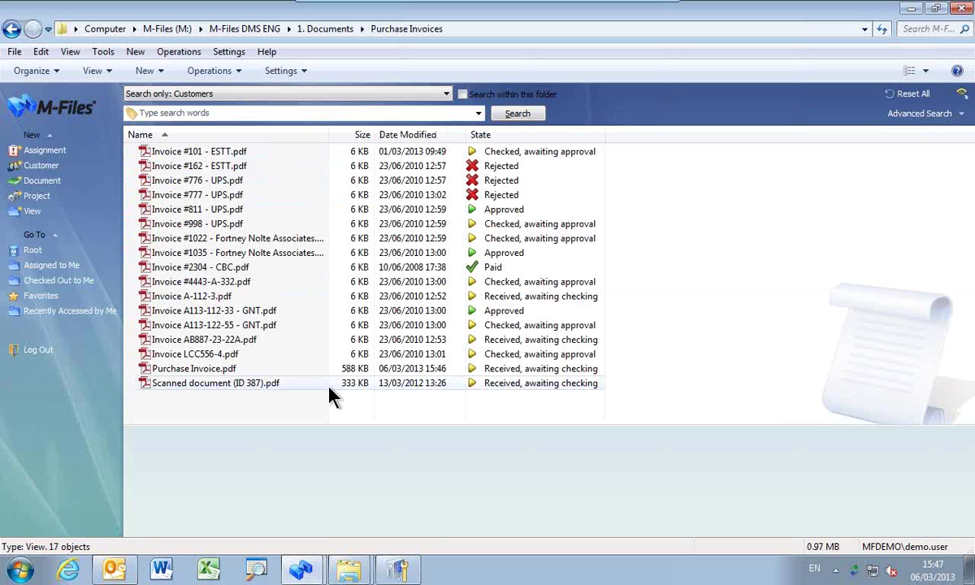
- Select Purchase Invoice.pdf and enlarge its details pane
left_click(157, 368)
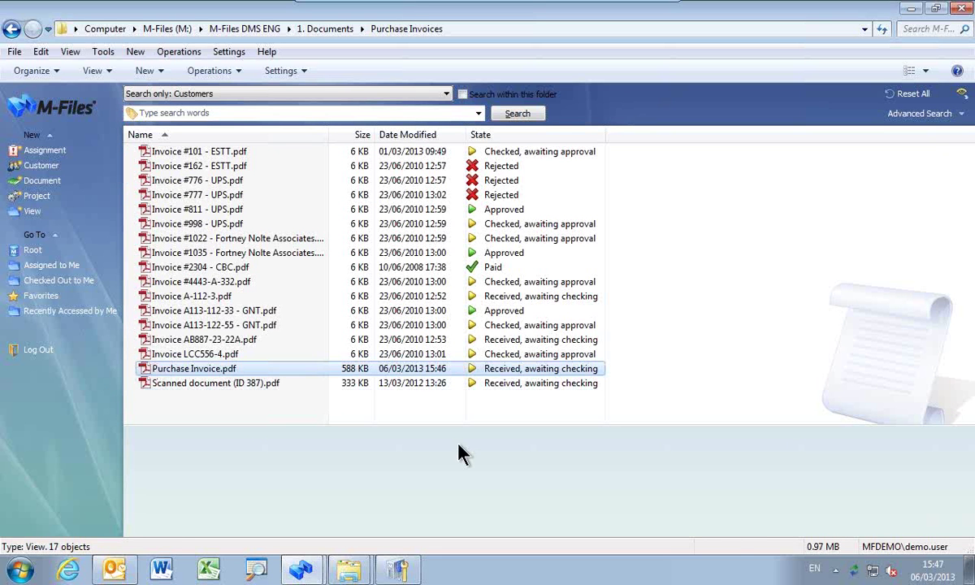
left_click_drag(401, 428, 407, 393)
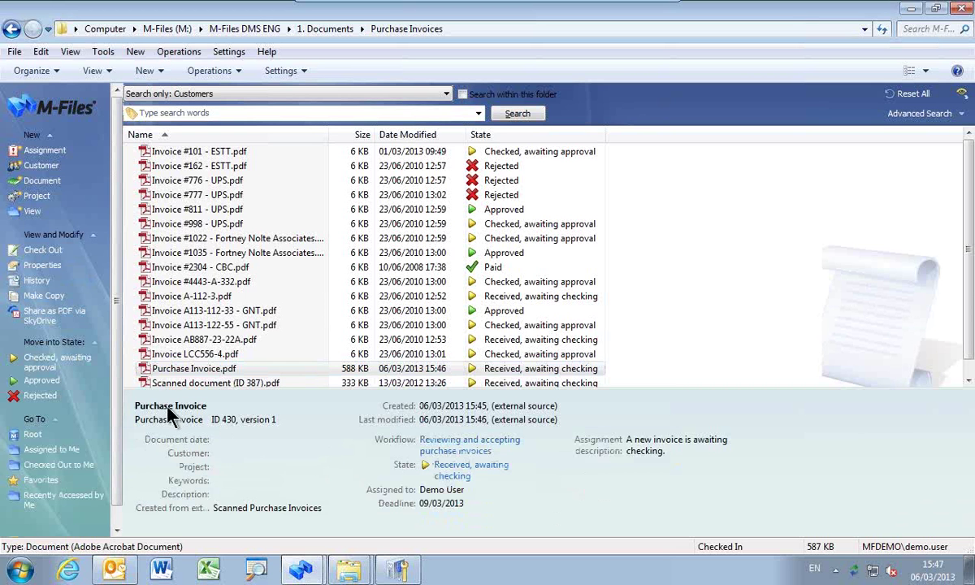
left_click(164, 374)
mouse_move(119, 573)
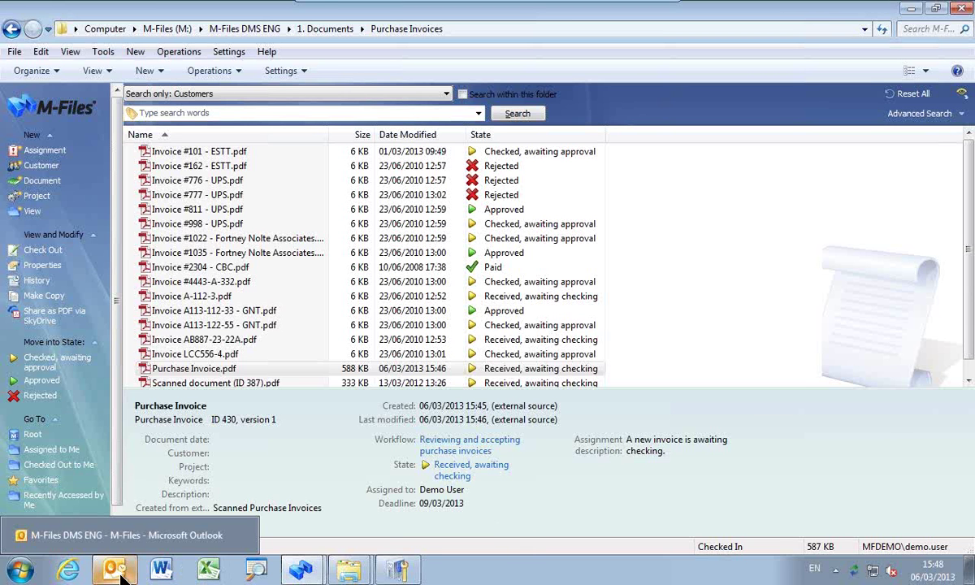
- Check Outlook for new mail and open the New assignment notification in the Inbox
left_click(119, 573)
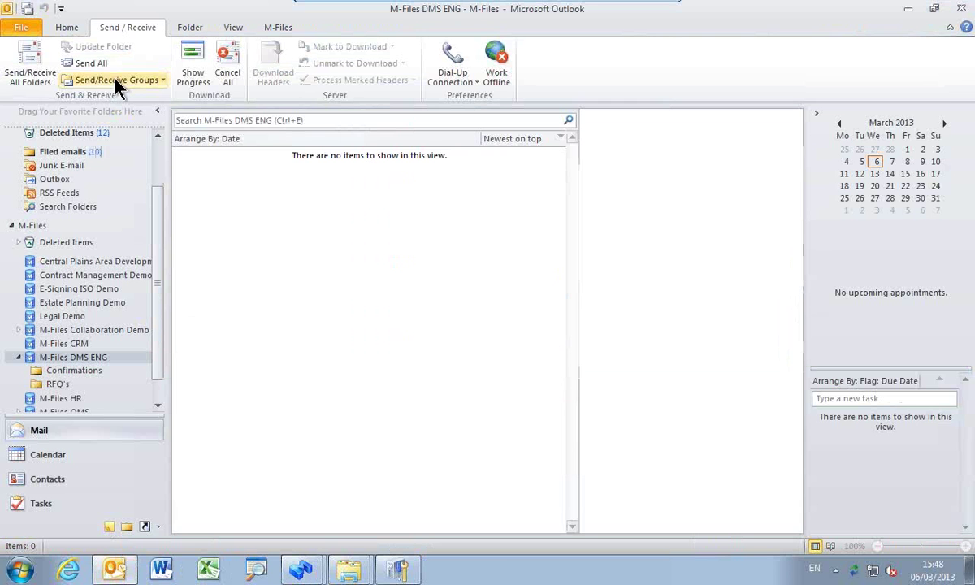
left_click(26, 58)
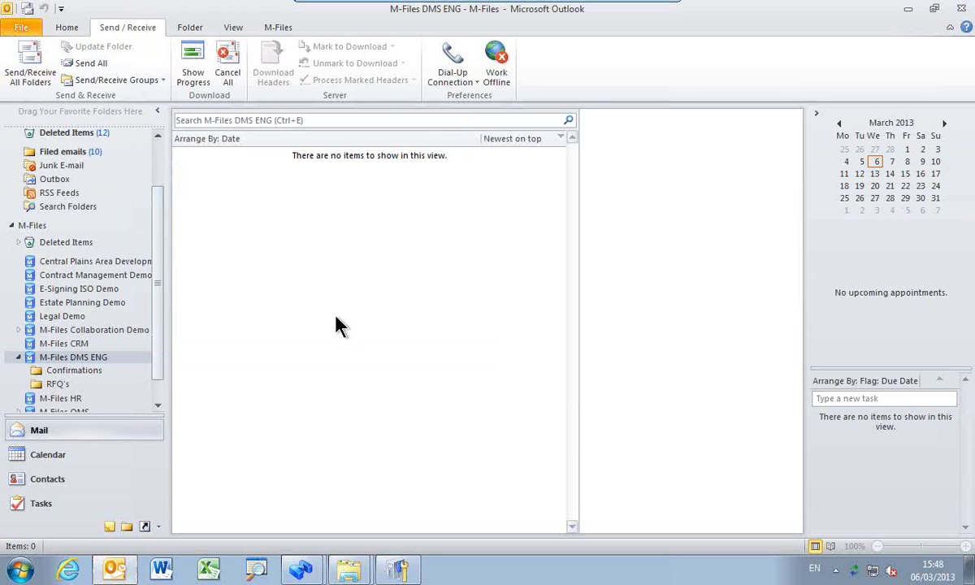
left_click_drag(160, 271, 159, 207)
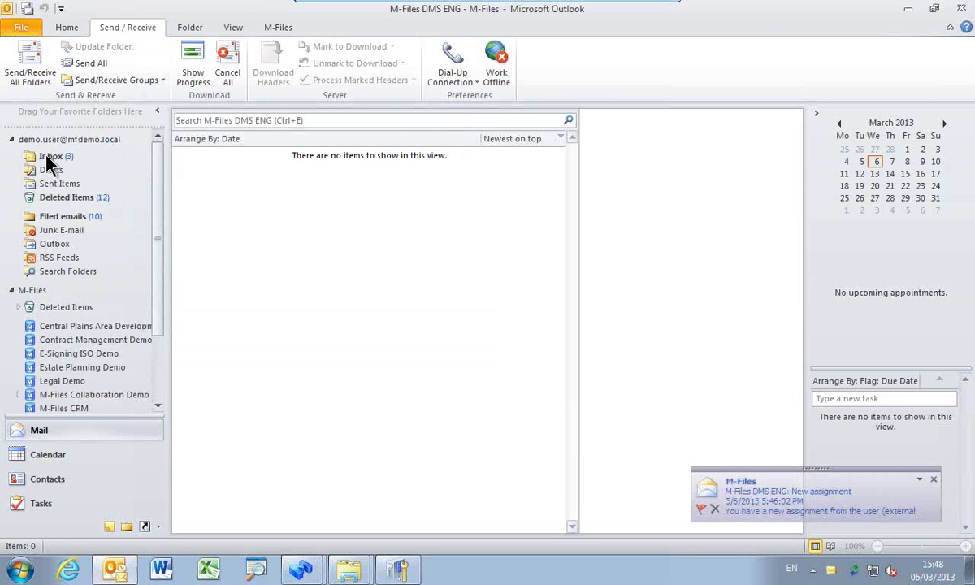
left_click(48, 157)
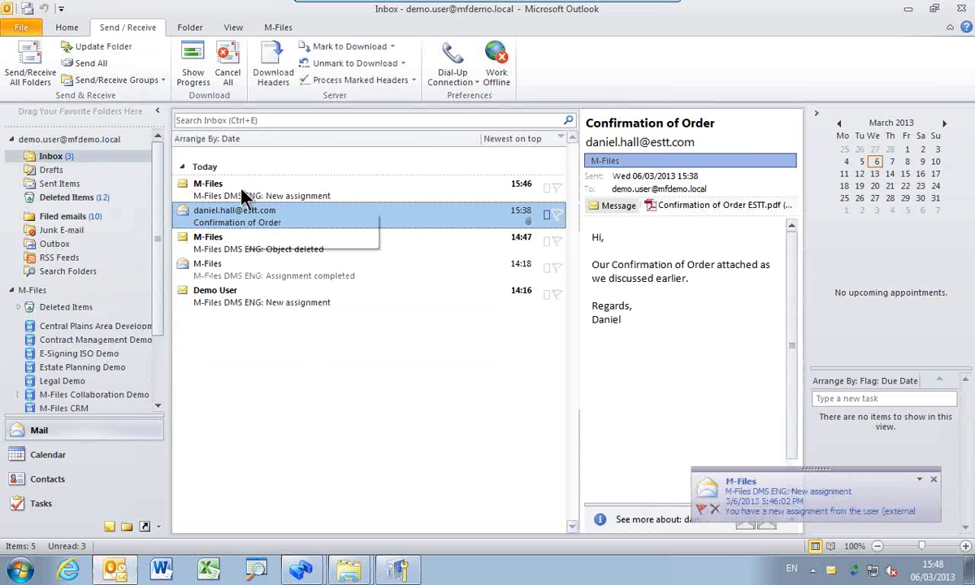
left_click(250, 190)
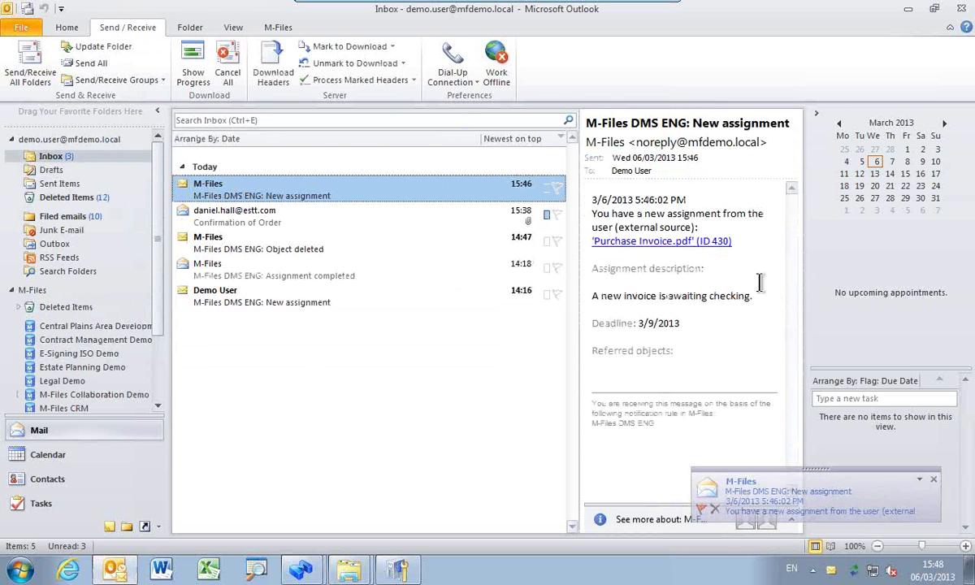
- Follow the e-mail's link to open Purchase Invoice.pdf in M-Files, then minimize that window
left_click_drag(546, 228, 405, 229)
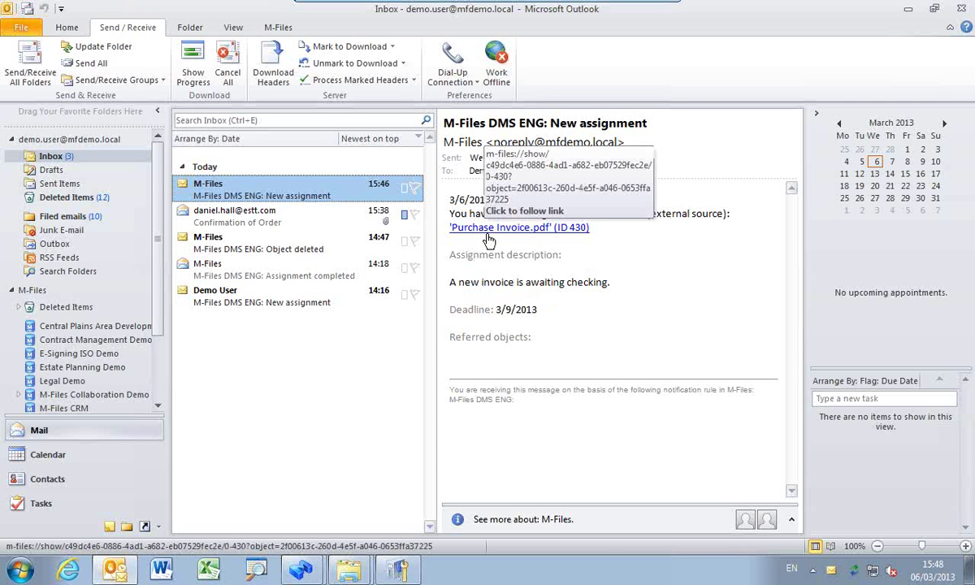
left_click(488, 238)
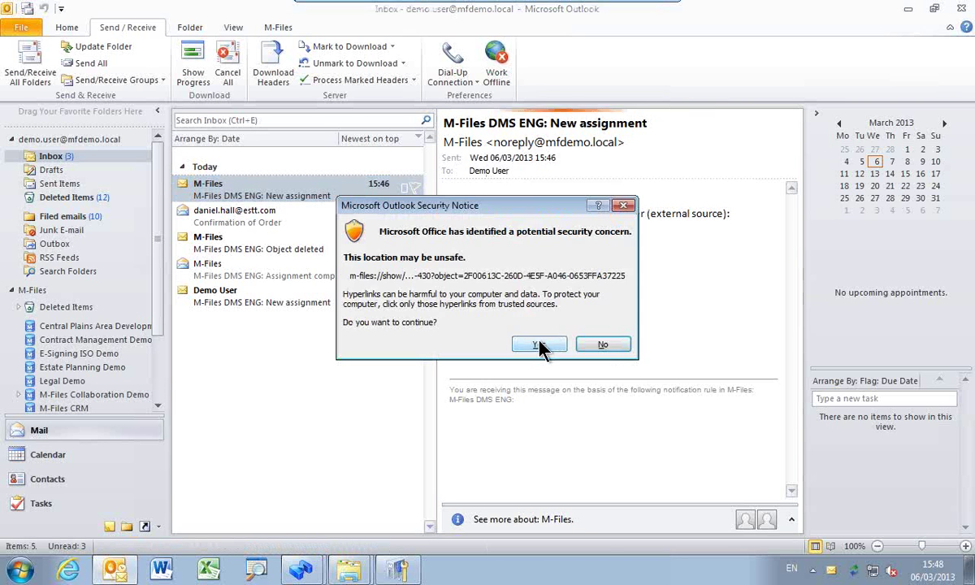
left_click(539, 346)
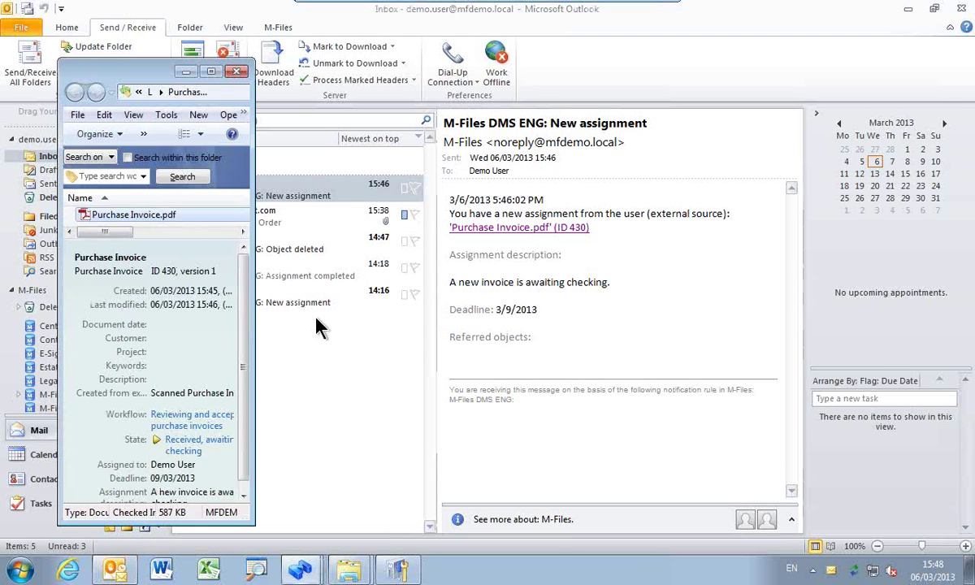
left_click(211, 72)
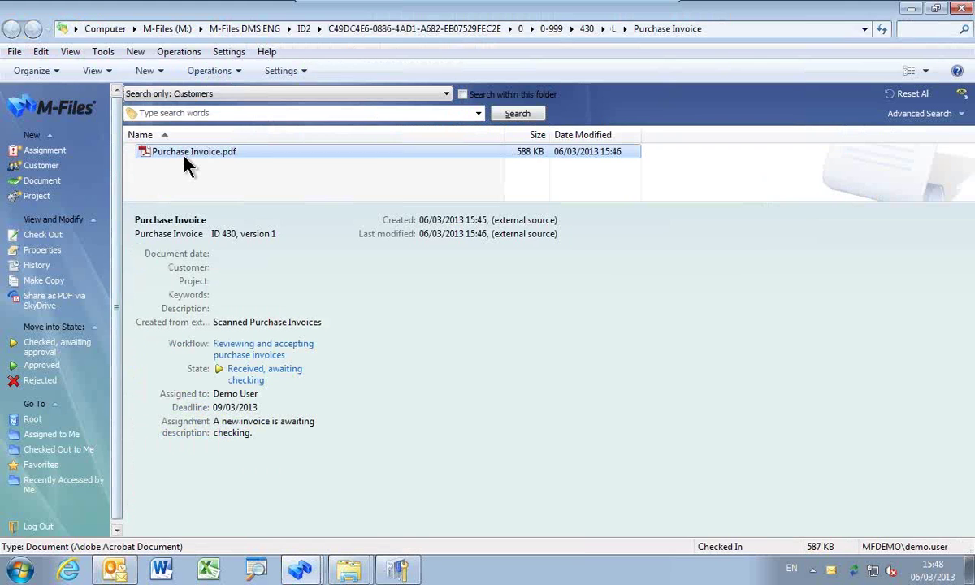
left_click(910, 11)
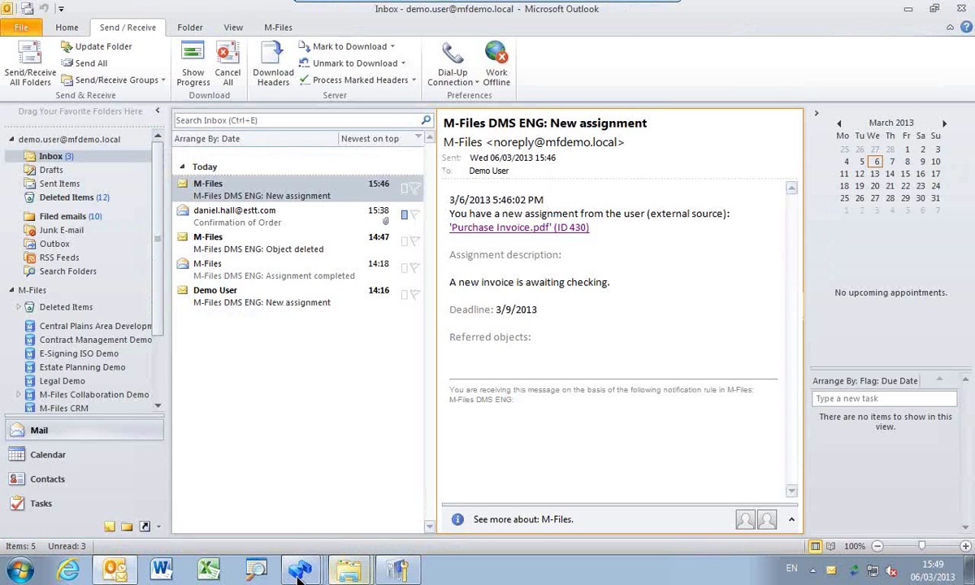
- Reopen the Purchase Invoices view from the taskbar and switch to Assigned to Me
right_click(299, 568)
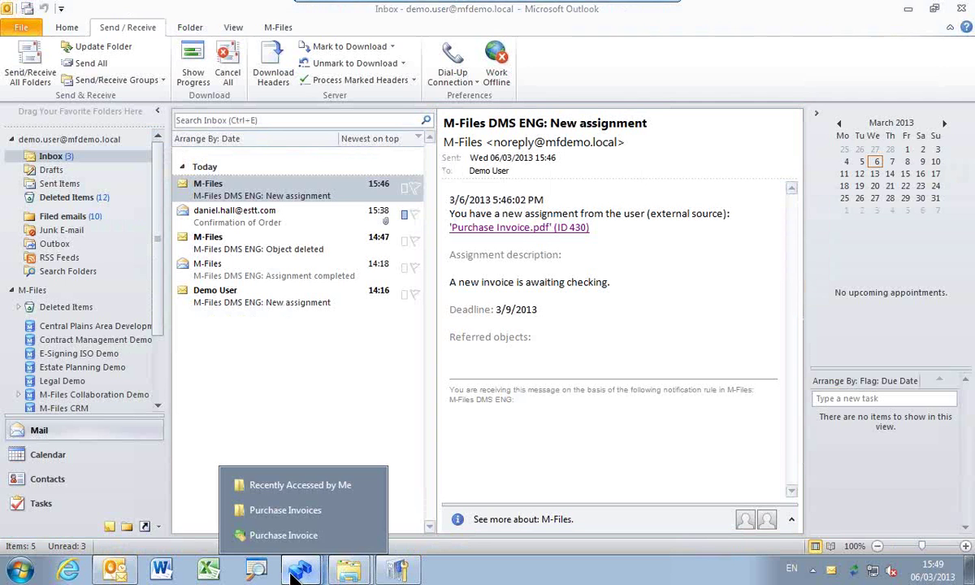
left_click(276, 510)
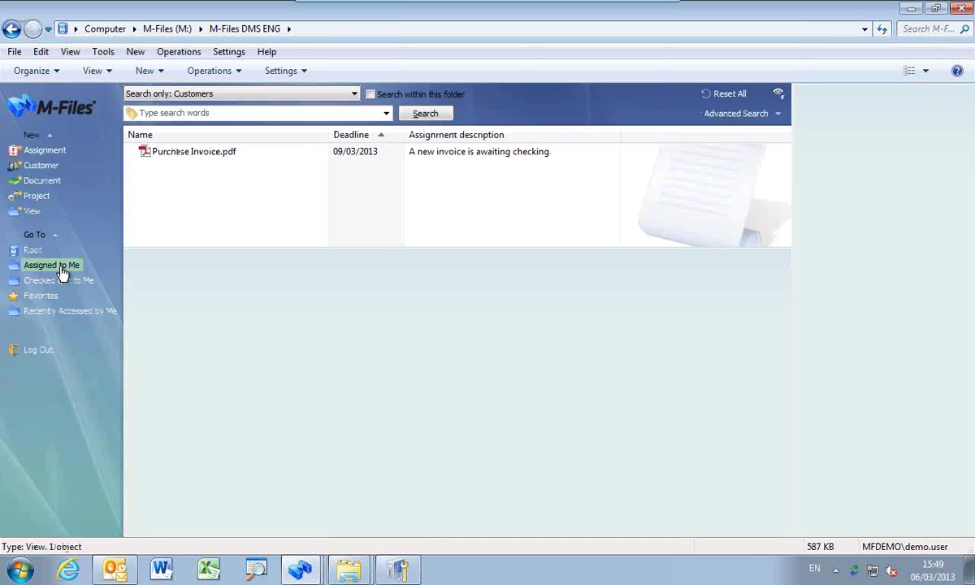
left_click(187, 151)
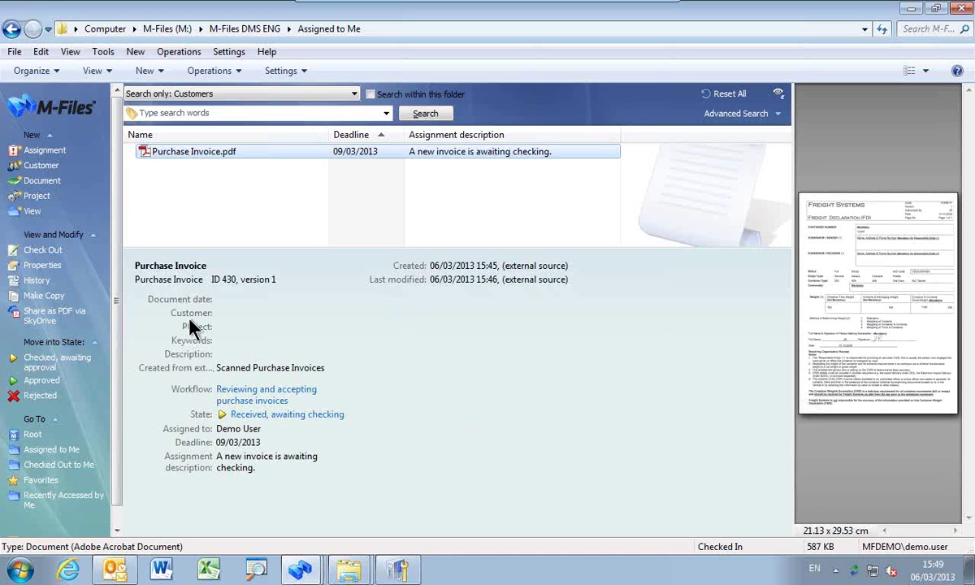
- Set the invoice's customer to ESTT Corporation (IT) and project to Logo Design / ESTT
left_click(46, 271)
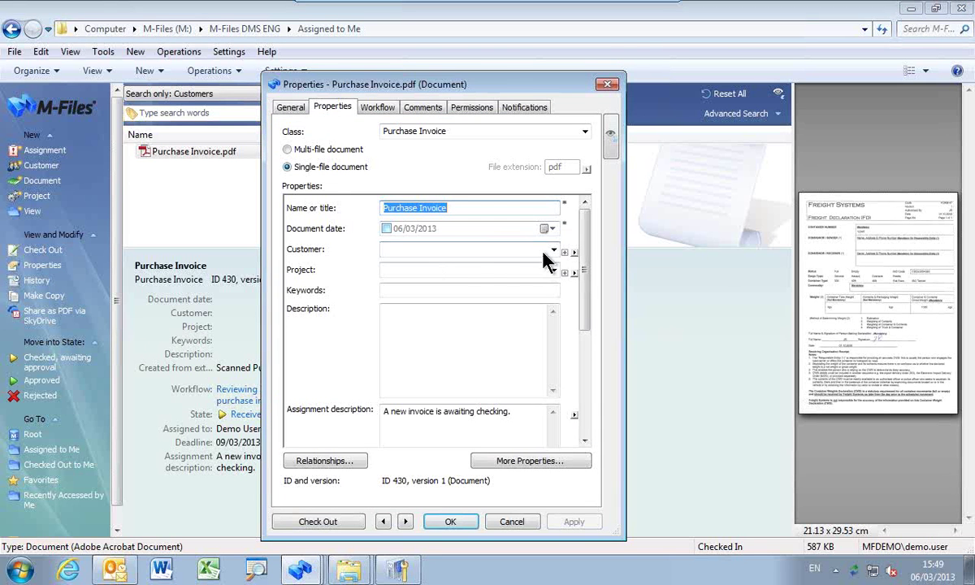
left_click(552, 251)
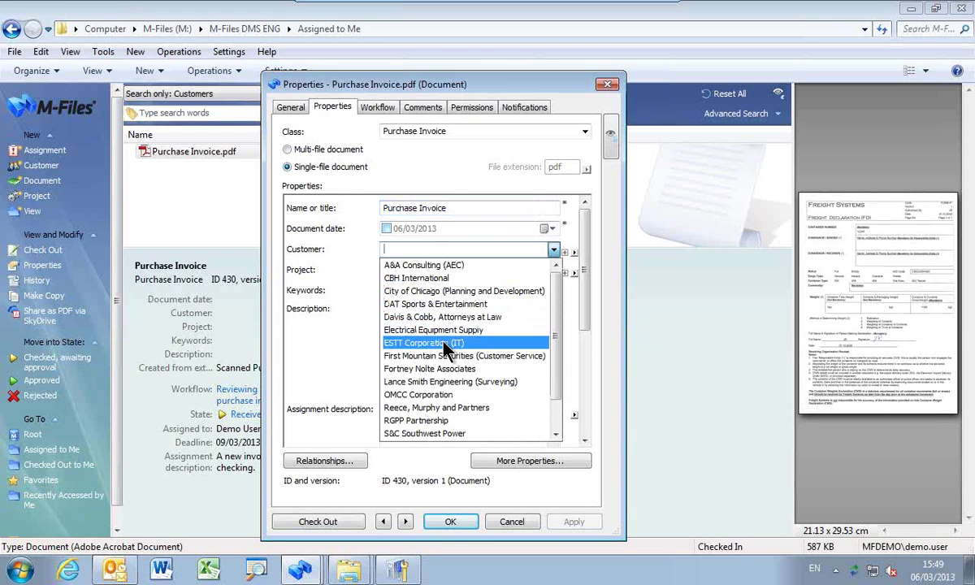
left_click(422, 342)
left_click(524, 273)
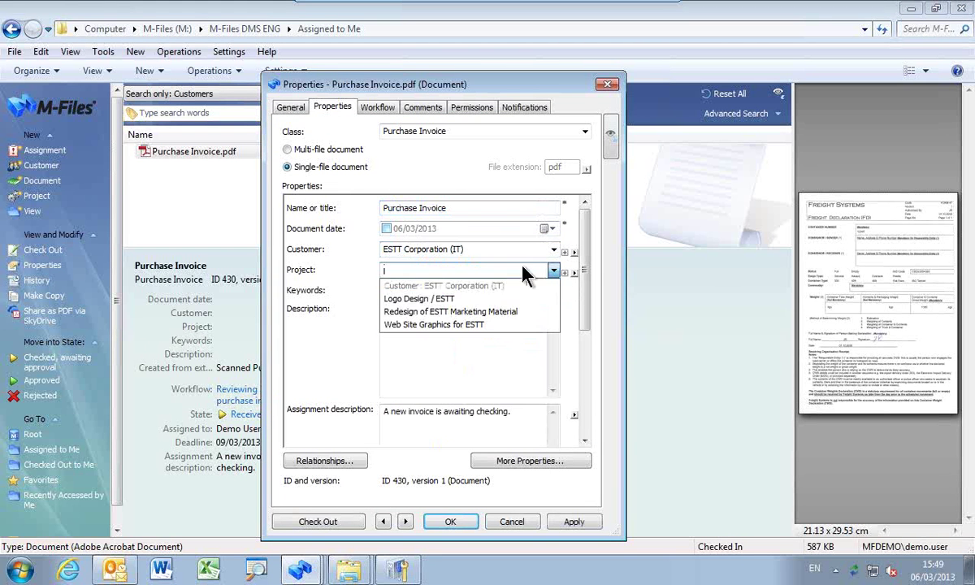
left_click(446, 299)
left_click_drag(584, 268, 583, 403)
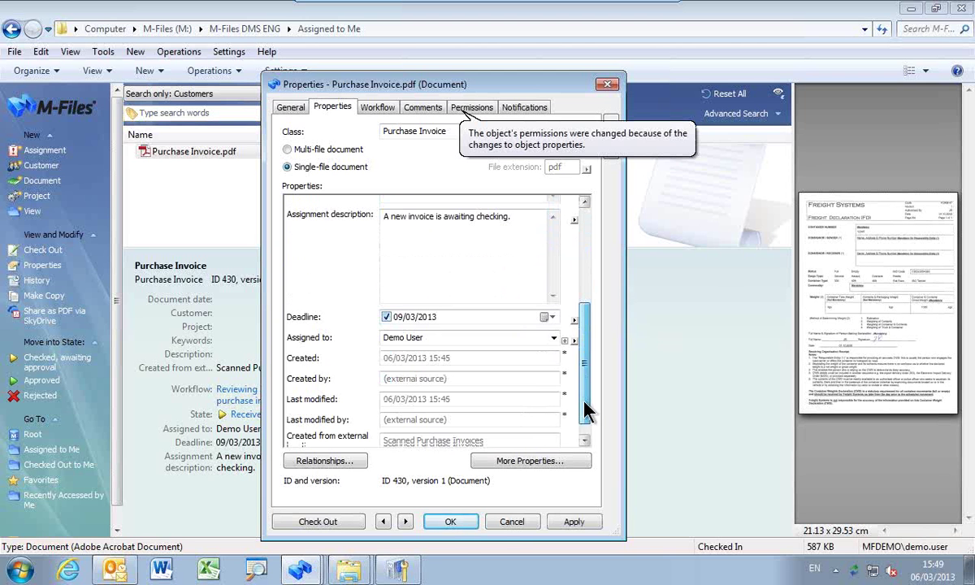
left_click(444, 521)
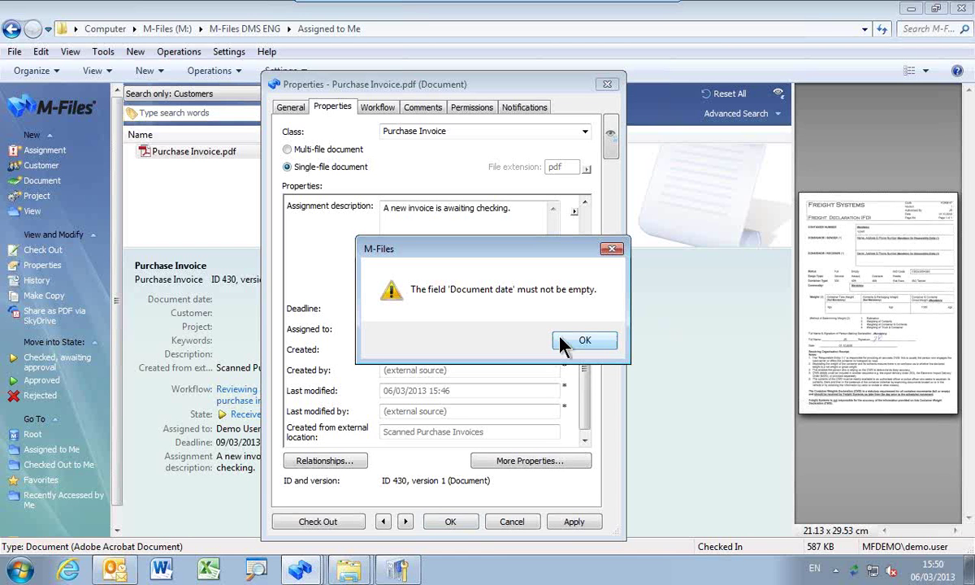
- Give the invoice a document date of 06/03/2013 and save the properties
left_click(563, 341)
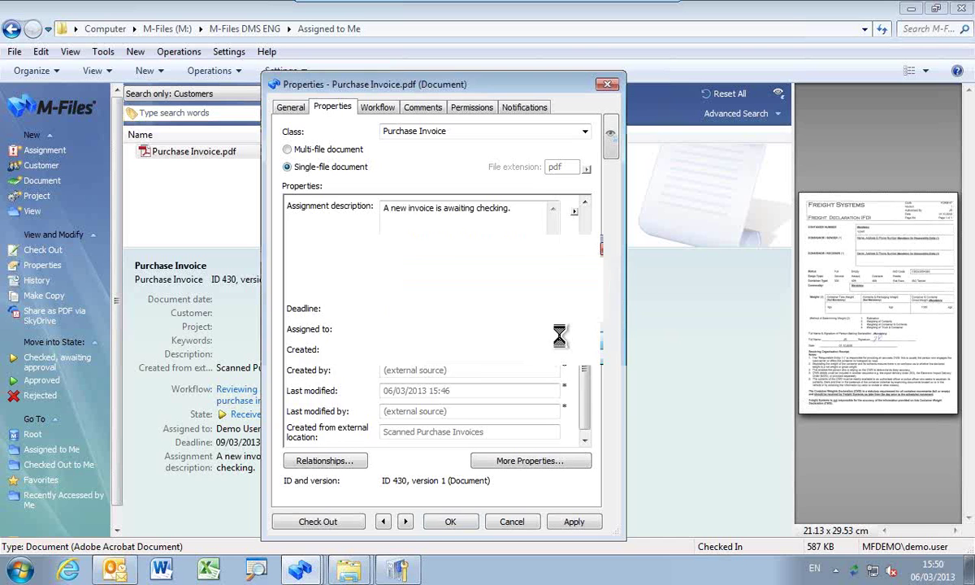
left_click(386, 210)
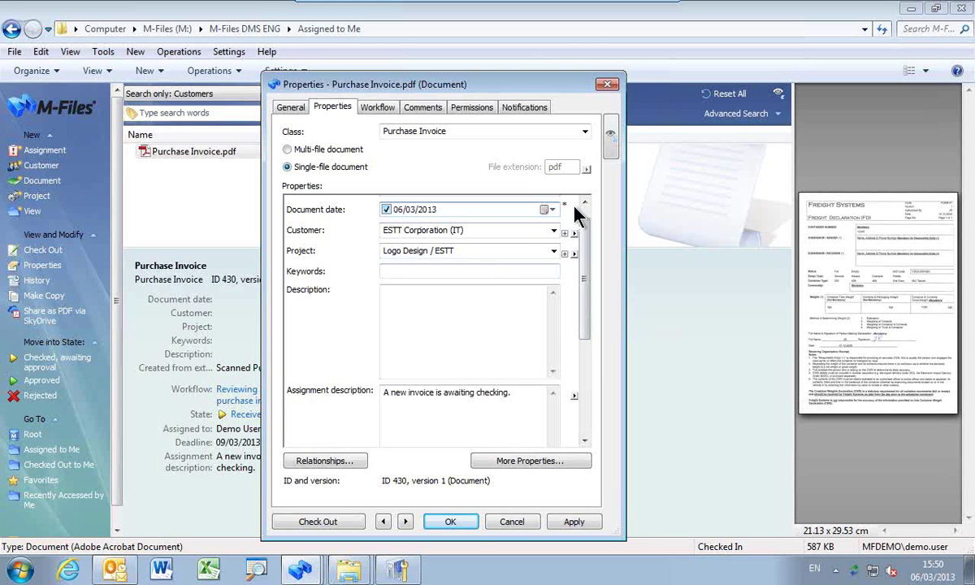
scroll(586, 242, "up", 1)
scroll(583, 223, "up", 3)
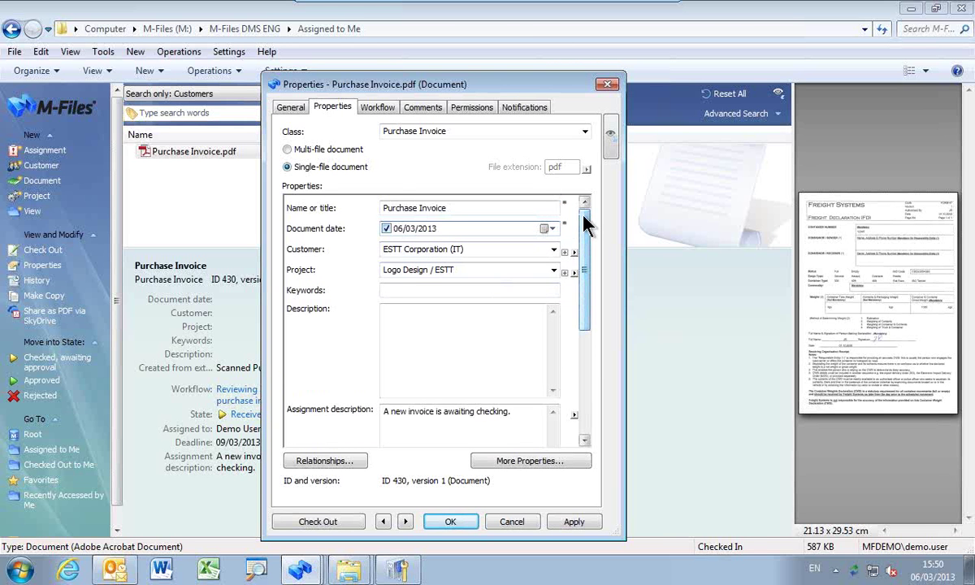
left_click(457, 524)
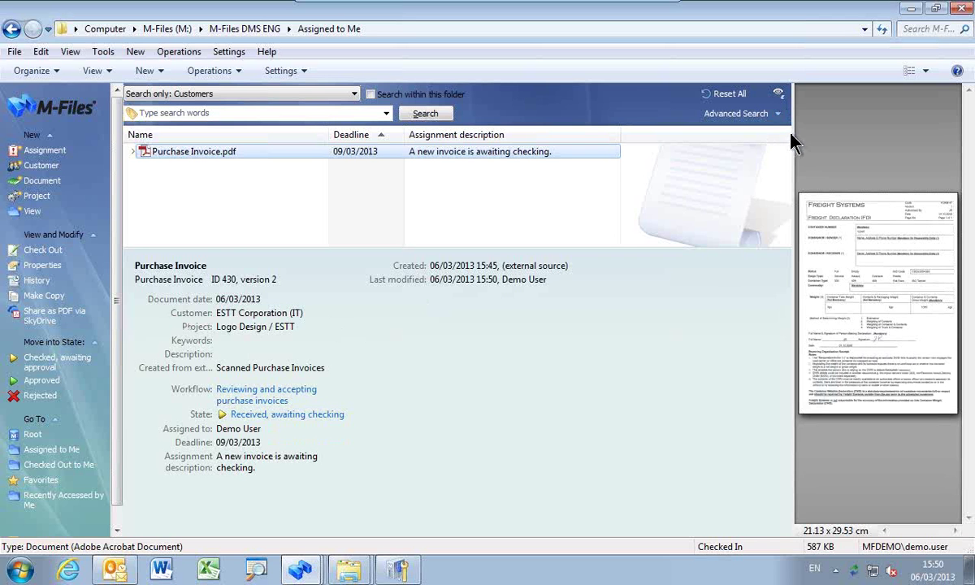
- Move Purchase Invoice.pdf to Checked, awaiting approval, then on to Approved
left_click_drag(791, 143, 455, 192)
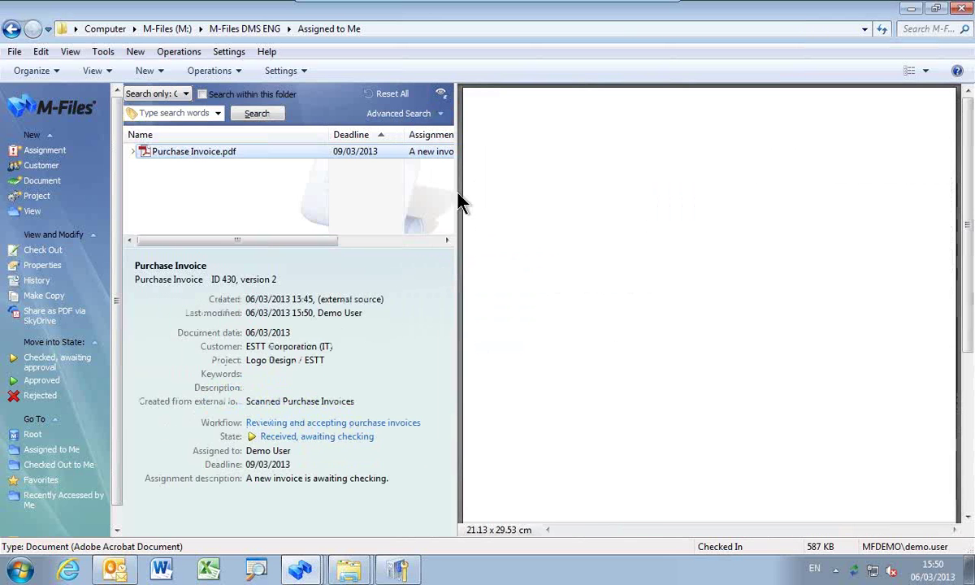
left_click_drag(457, 199, 848, 172)
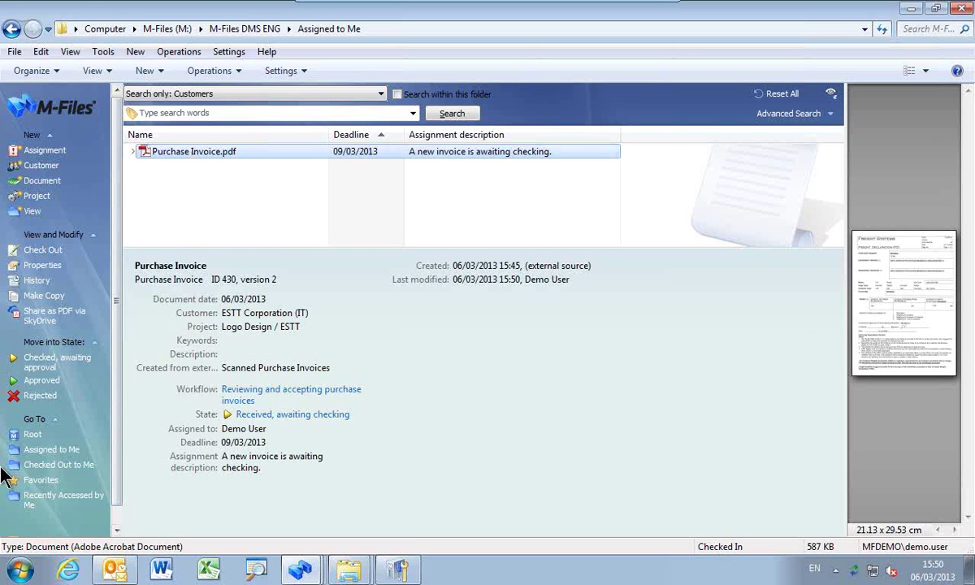
left_click(49, 365)
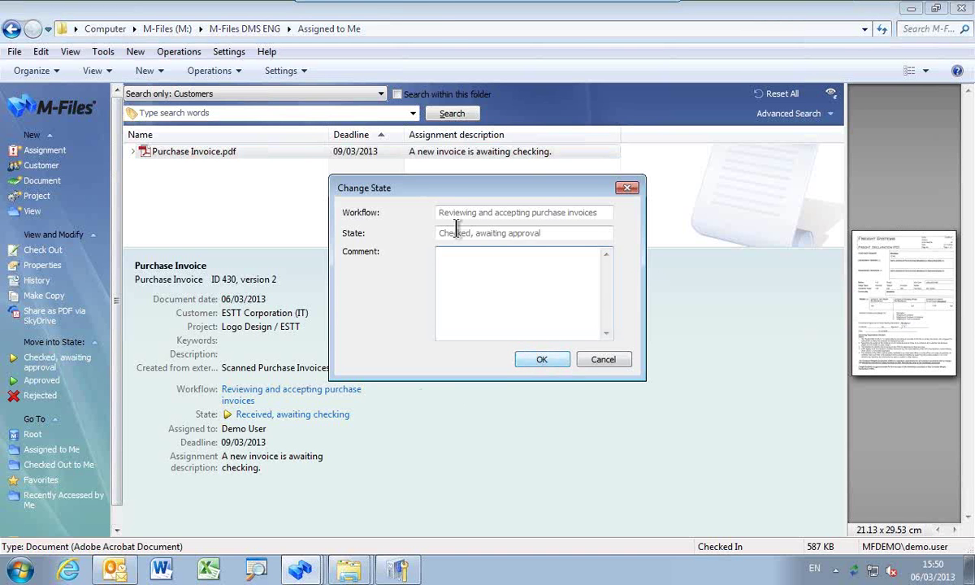
left_click_drag(442, 195, 639, 177)
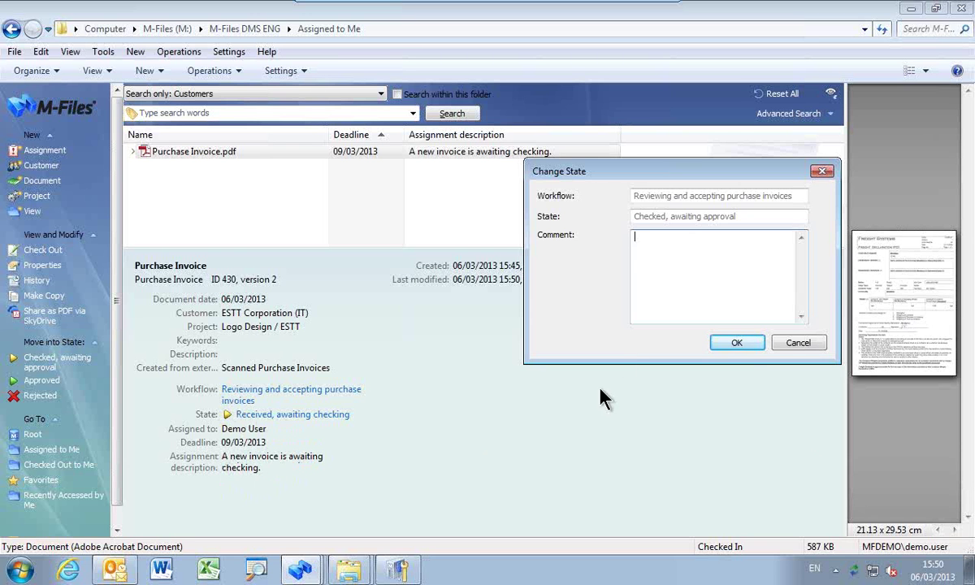
left_click(739, 351)
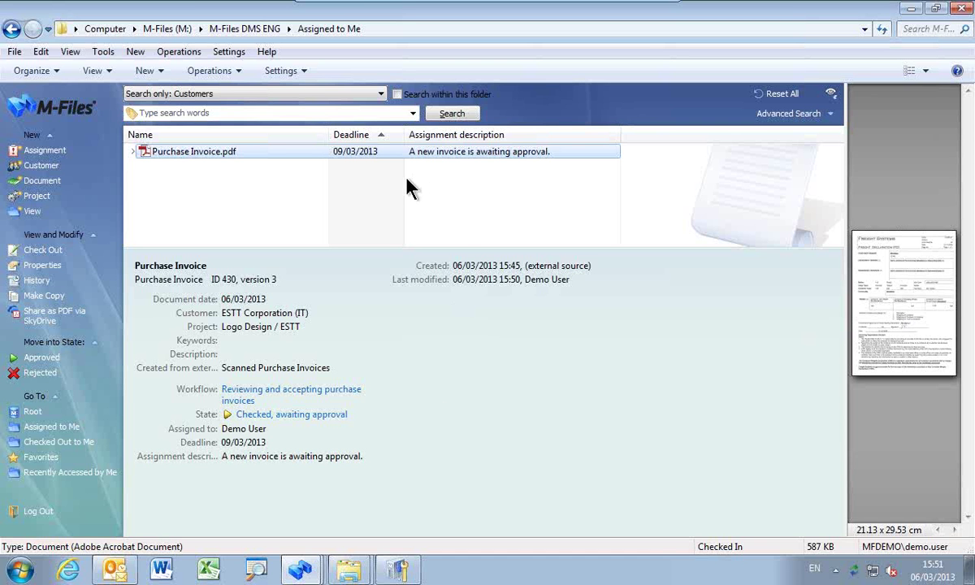
left_click(42, 357)
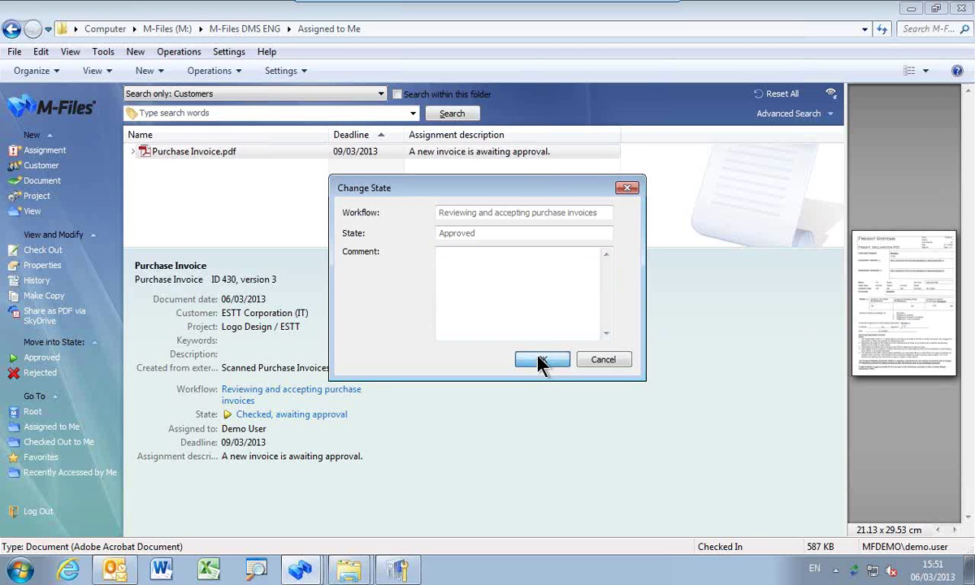
left_click(540, 360)
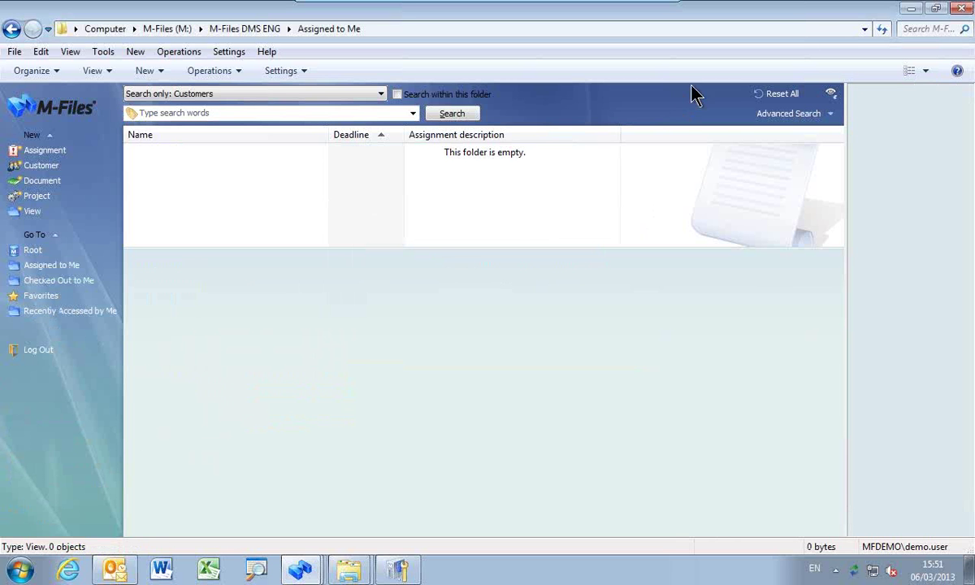
- Close the proposal's version history and switch to the Purchase Invoice window, now due 11/03/2013
left_click(910, 10)
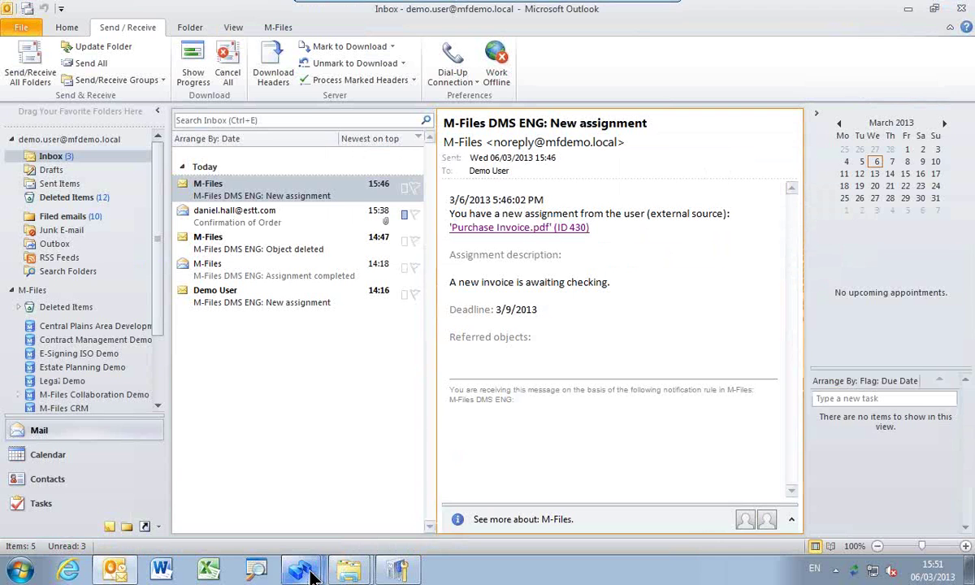
mouse_move(303, 569)
left_click(261, 485)
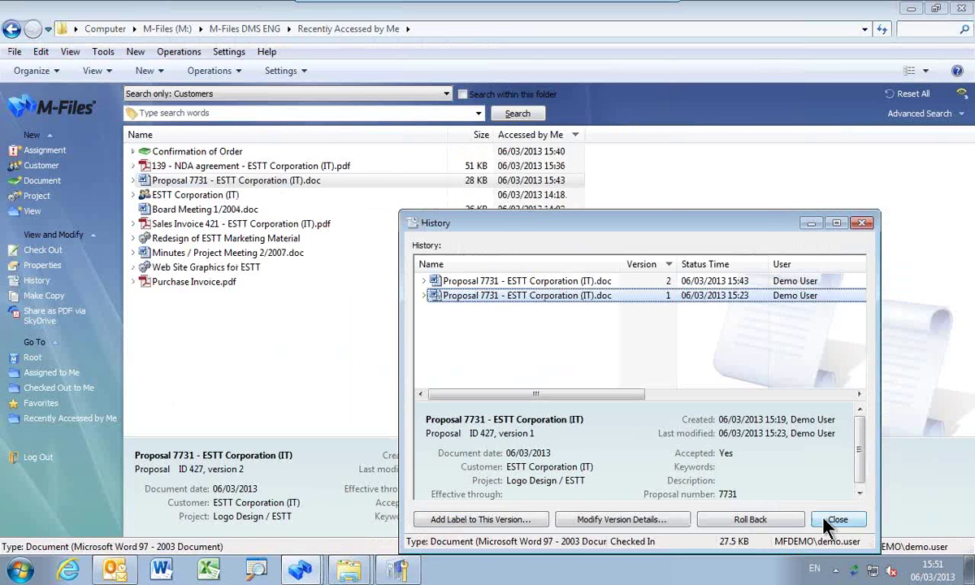
left_click(826, 525)
mouse_move(301, 569)
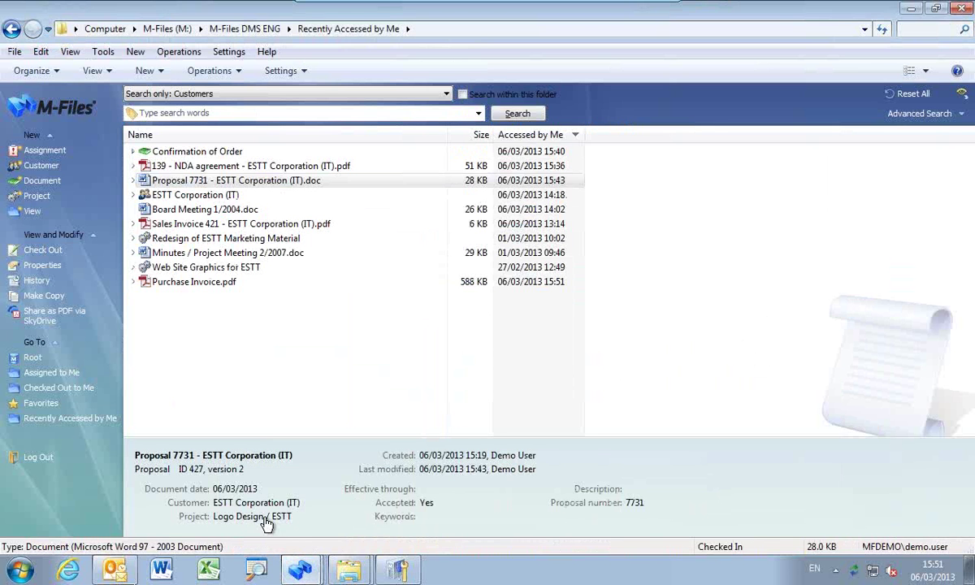
left_click(267, 457)
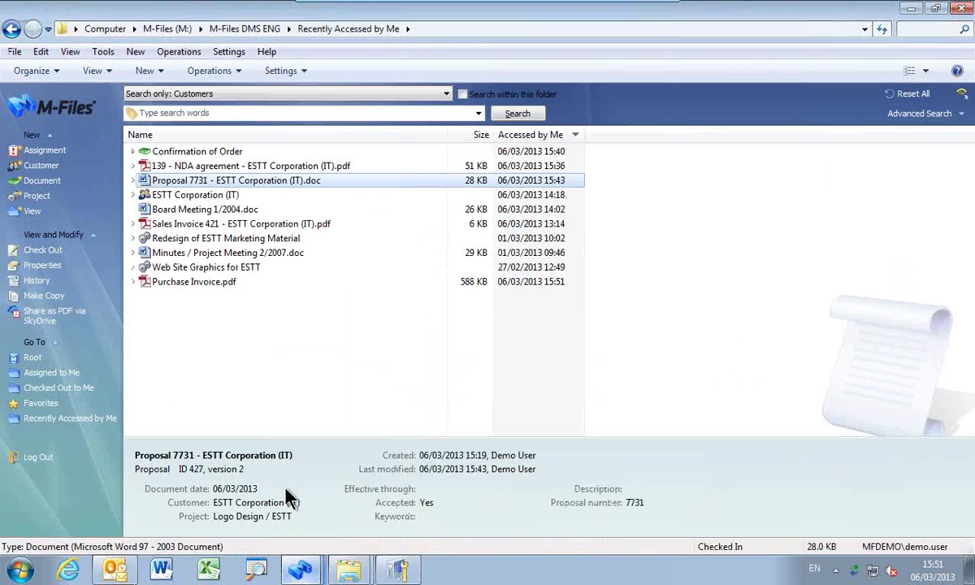
mouse_move(298, 540)
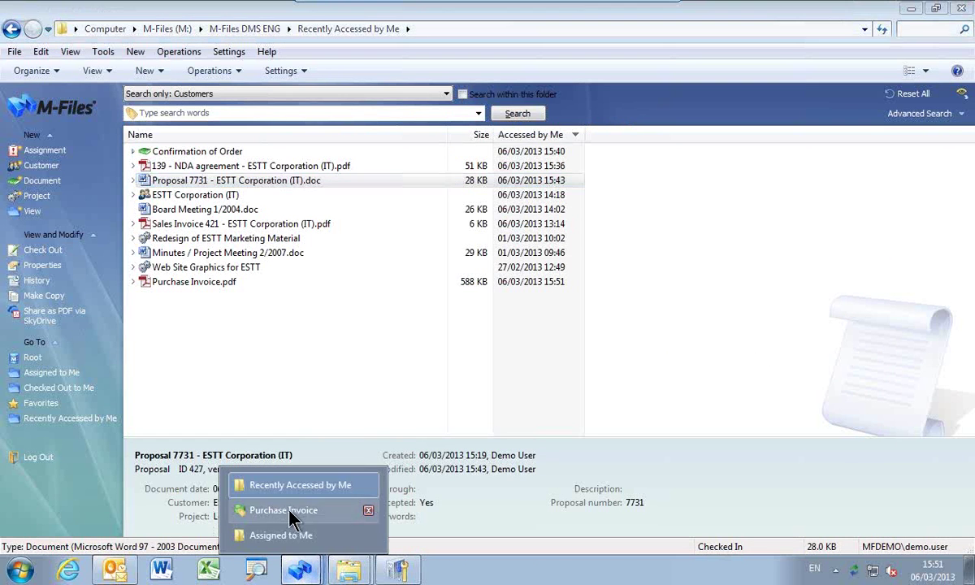
left_click(294, 510)
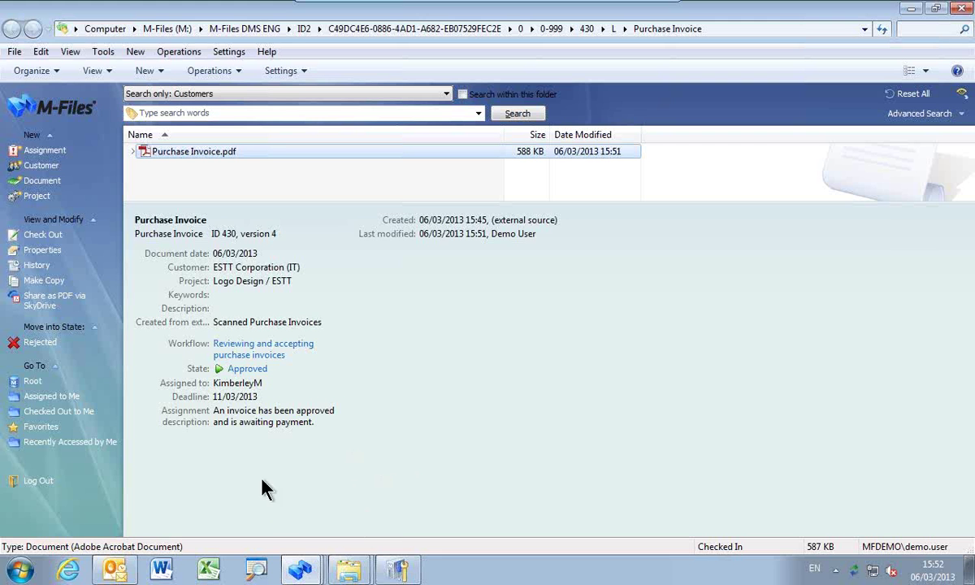
- Advance the PowerPoint agenda through Version Control and Scan to Workflow, then return to the VM
mouse_move(483, 2)
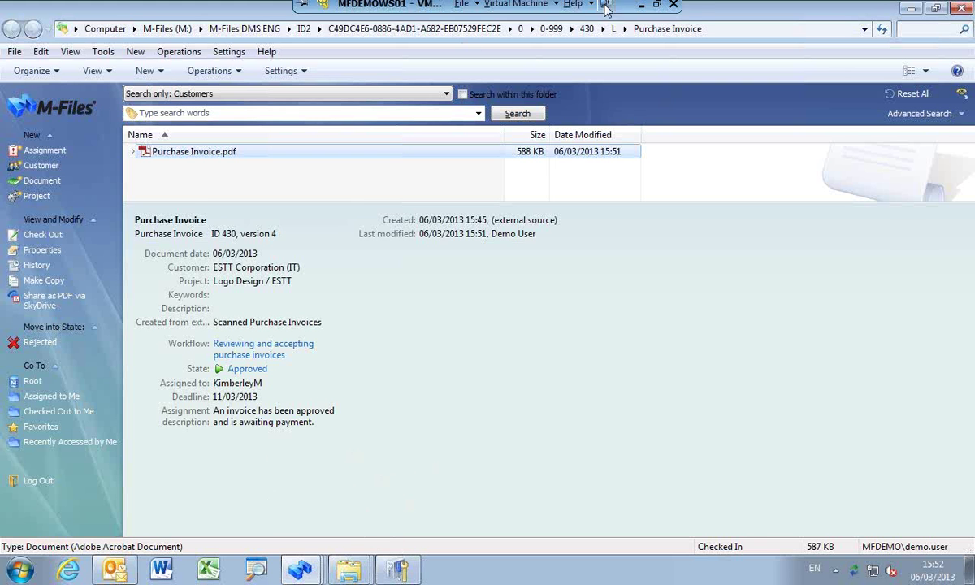
left_click(645, 10)
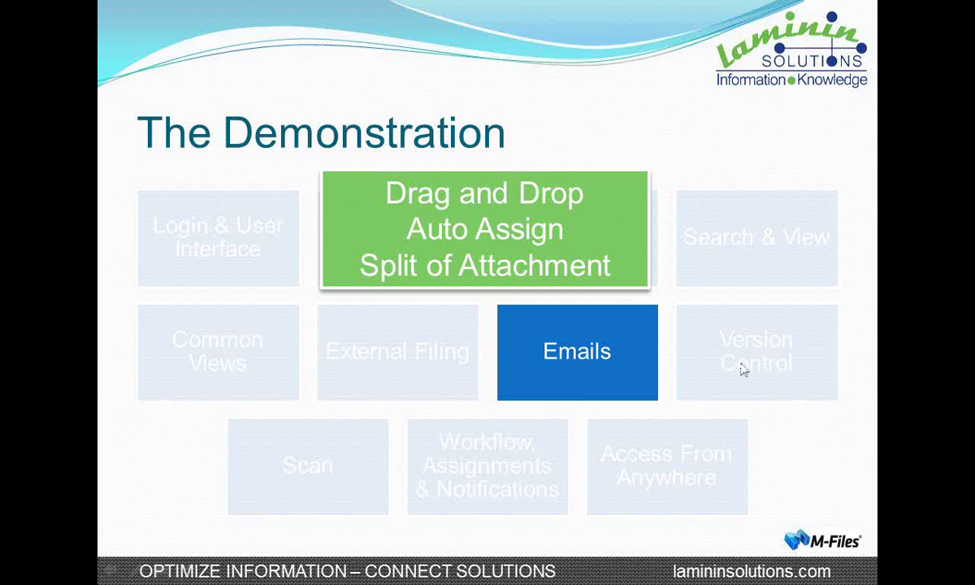
left_click(741, 368)
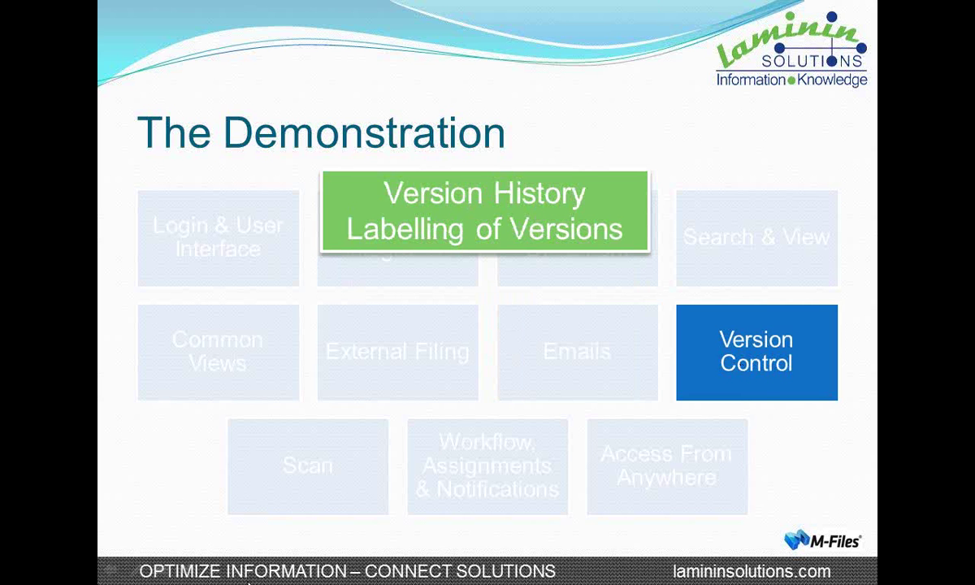
left_click(275, 487)
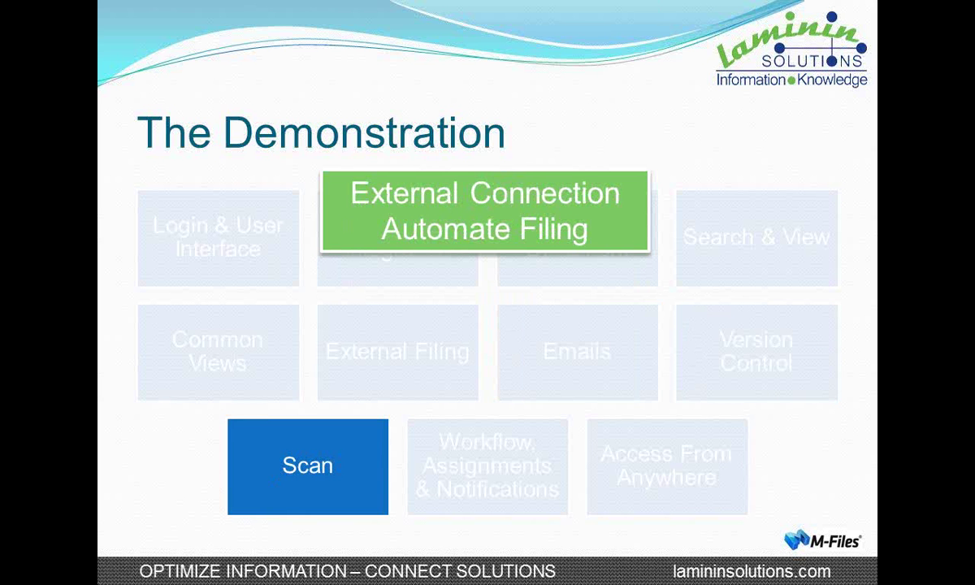
left_click(528, 485)
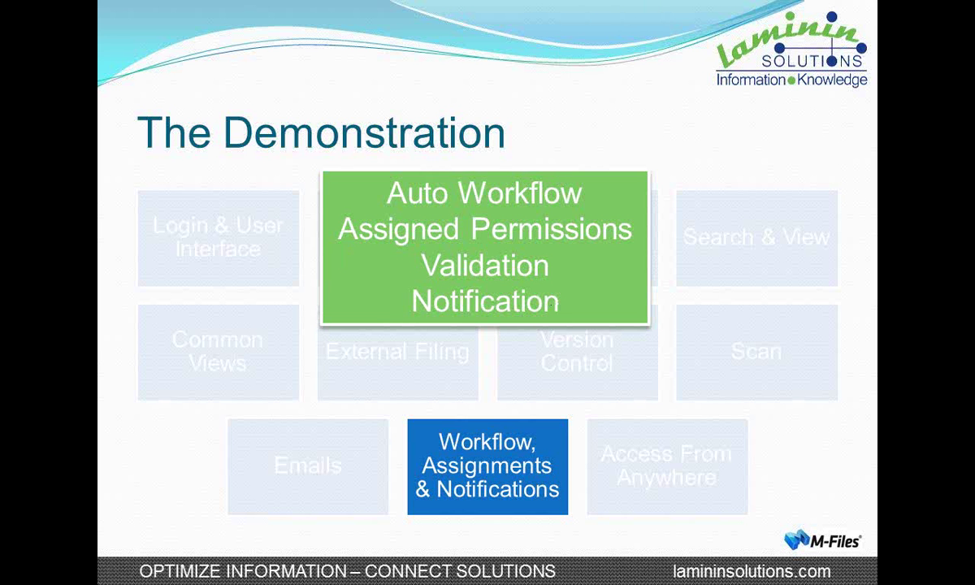
key("alt+Tab")
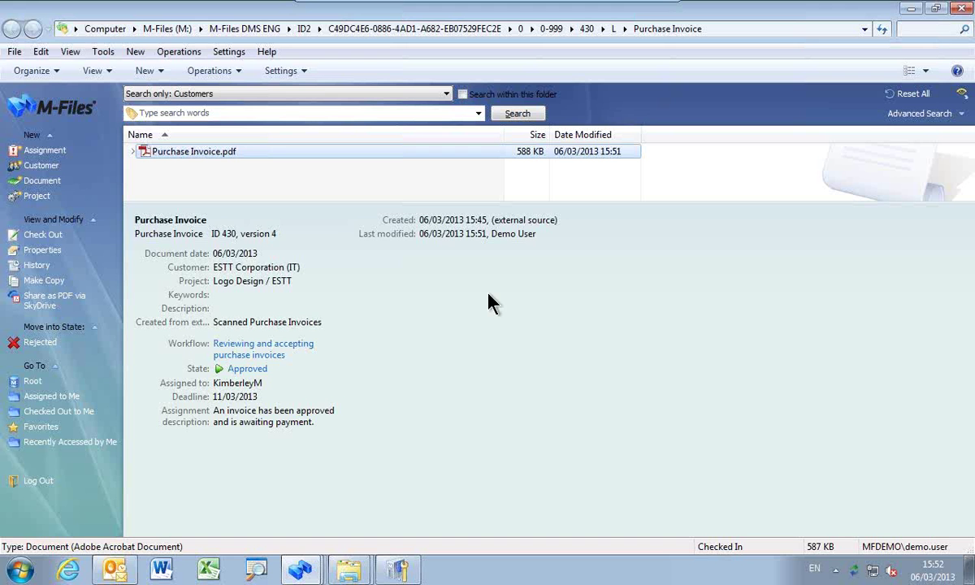
- Go to the vault root, then close both M-Files windows and Outlook
left_click(29, 383)
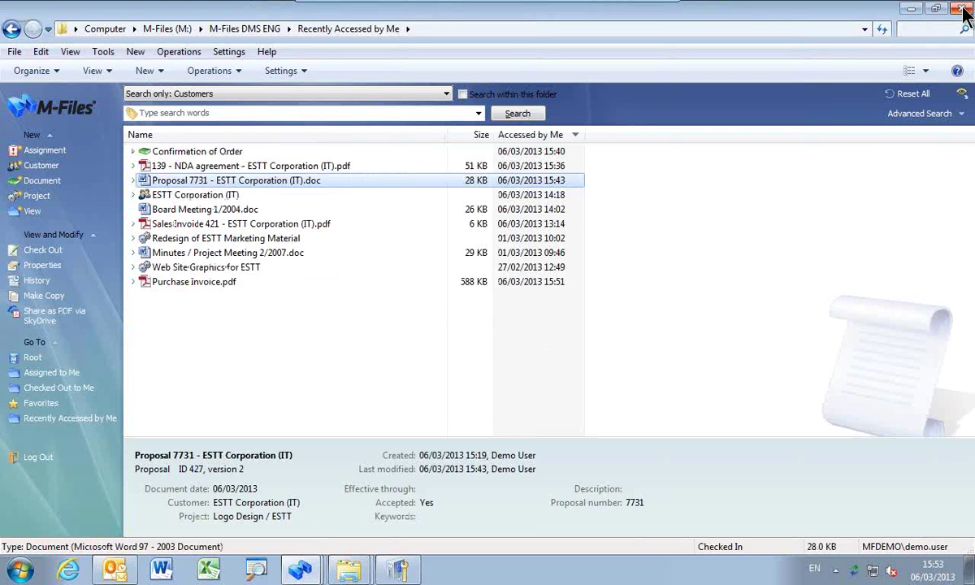
left_click(964, 10)
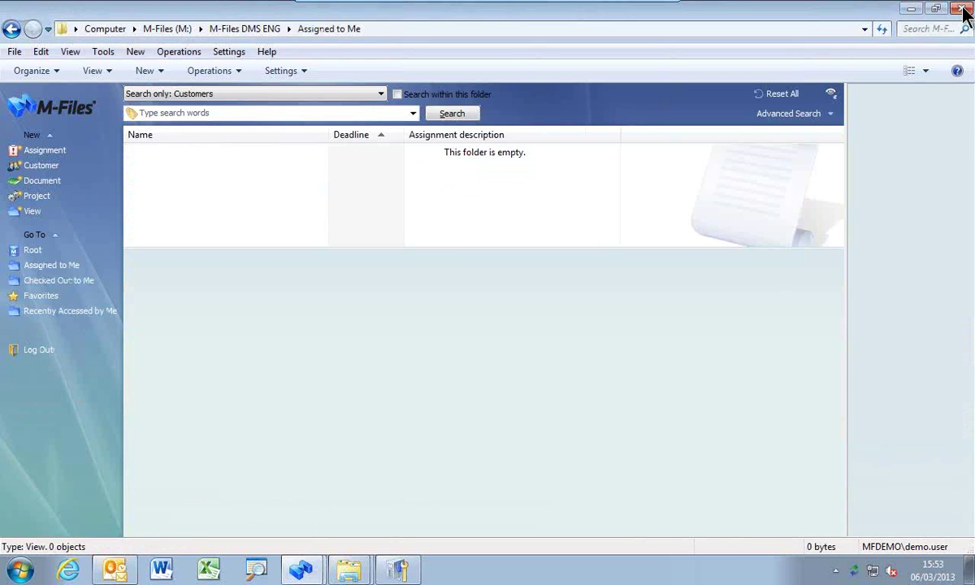
left_click(964, 10)
left_click(964, 9)
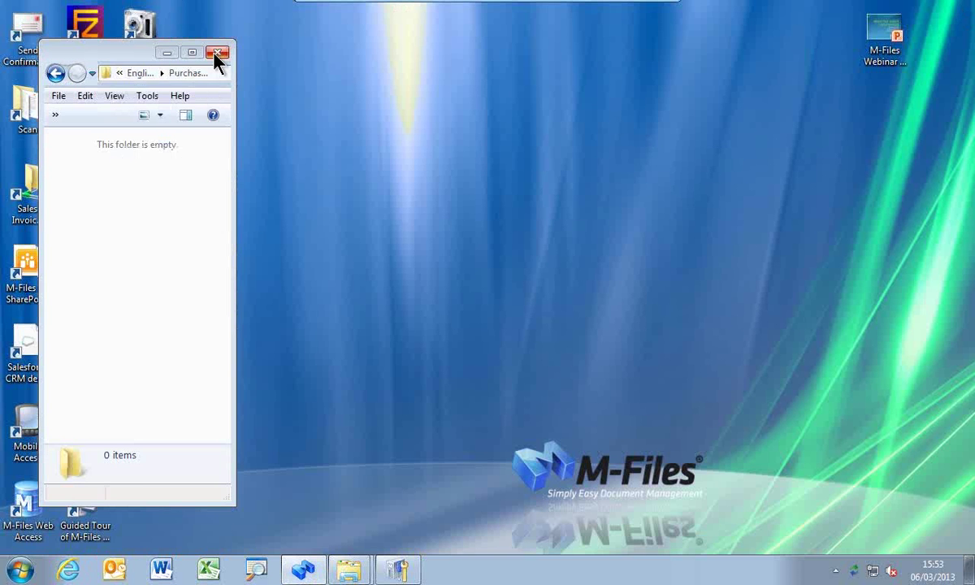
- Log in to M-Files Web Access with the demo username and password and open M-Files DMS ENG
left_click(217, 53)
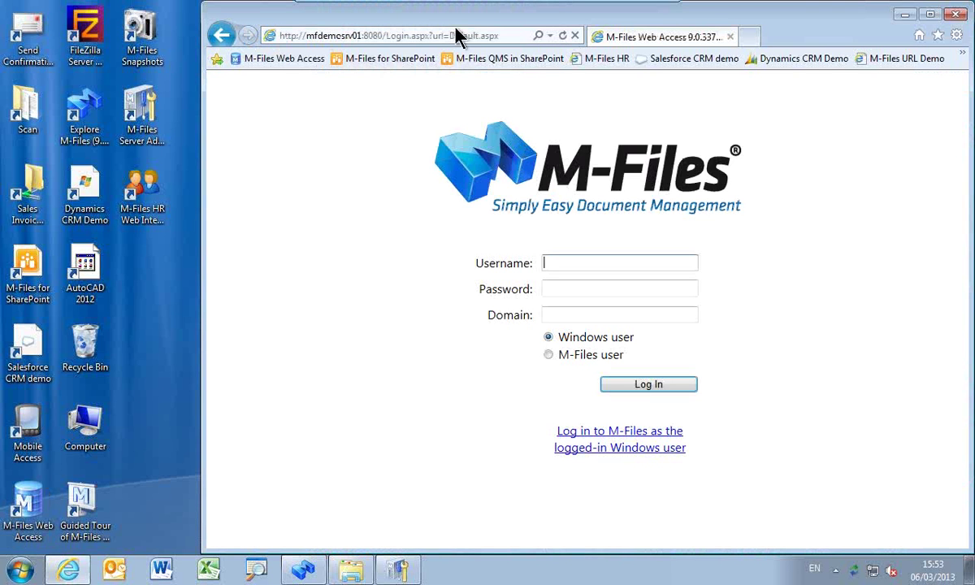
left_click(557, 261)
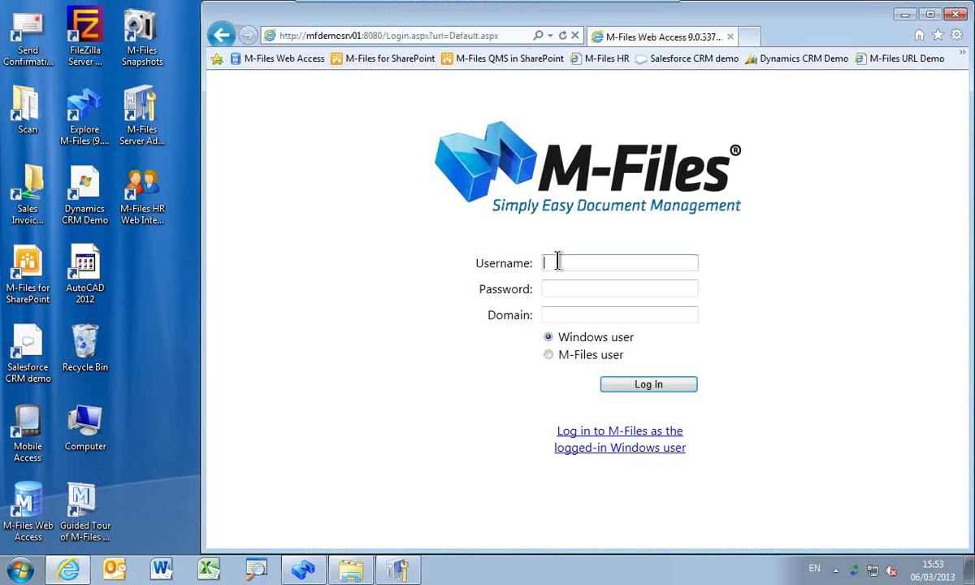
type("demo.user")
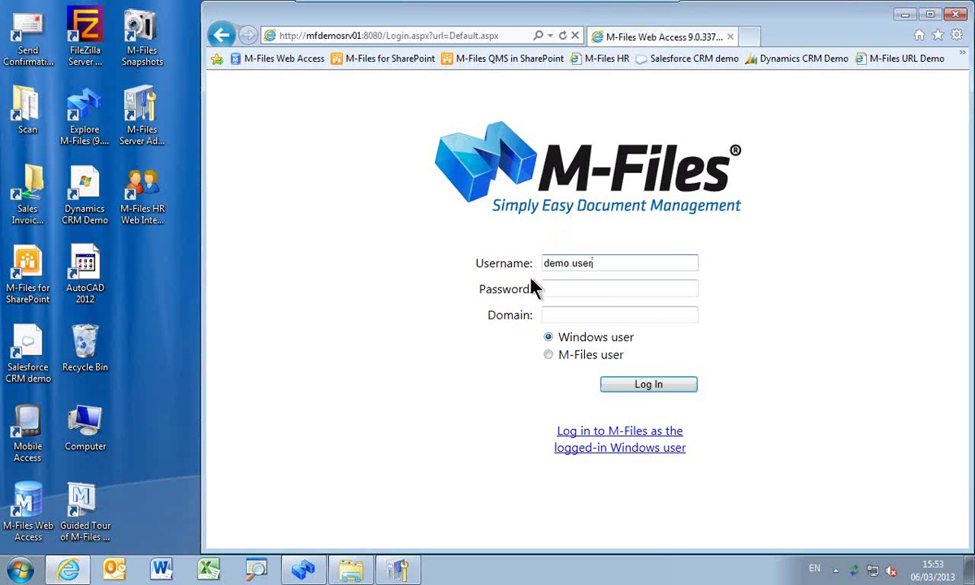
left_click(547, 287)
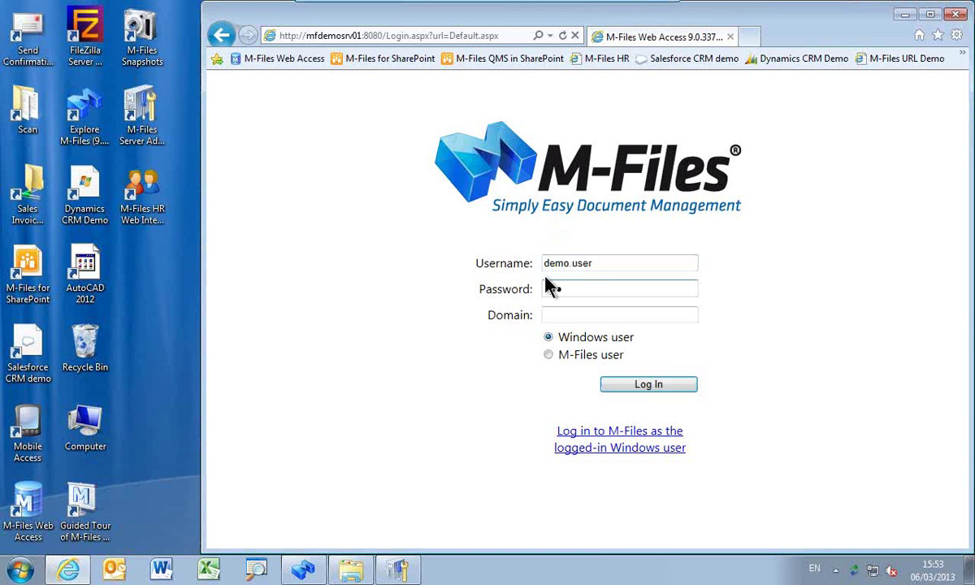
left_click(644, 387)
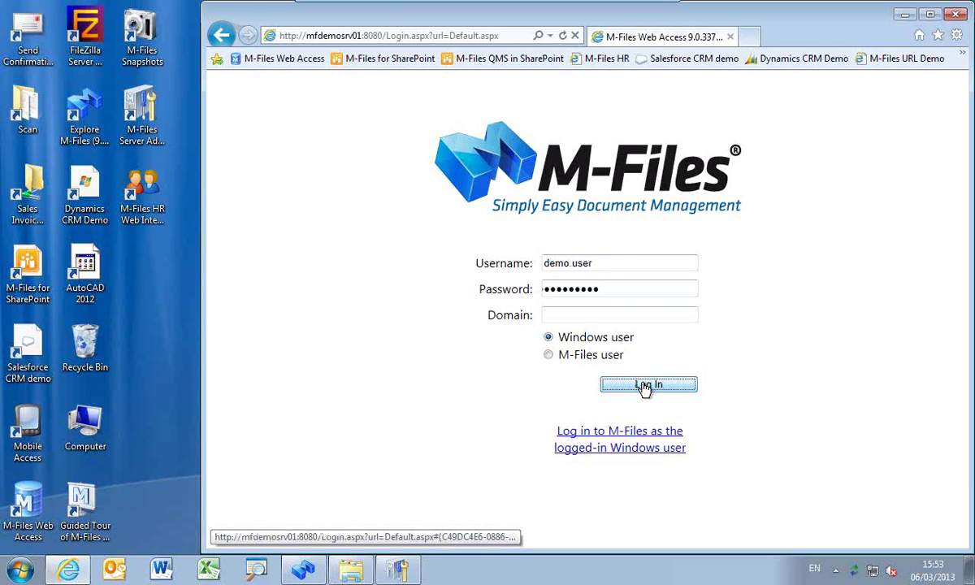
left_click(598, 387)
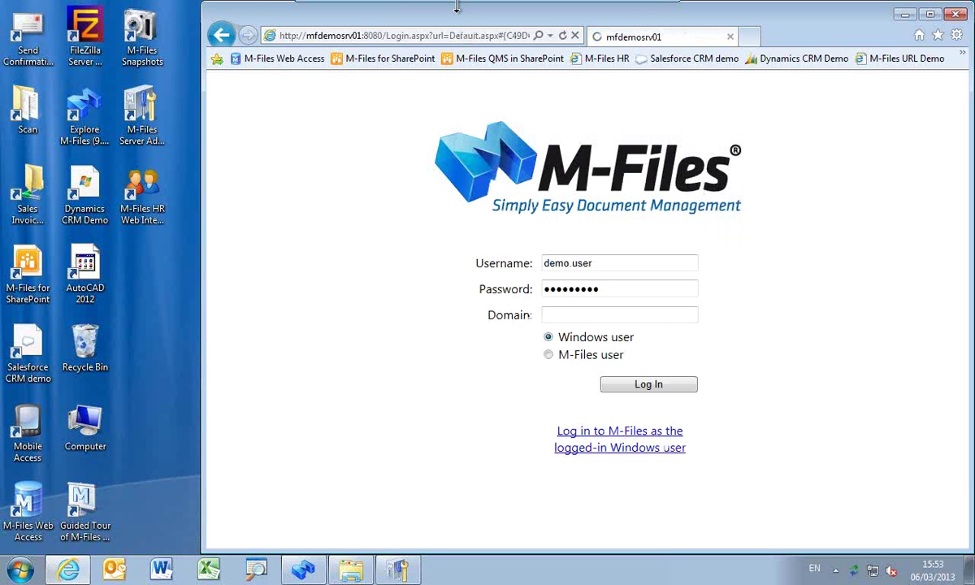
left_click_drag(453, 25, 331, 20)
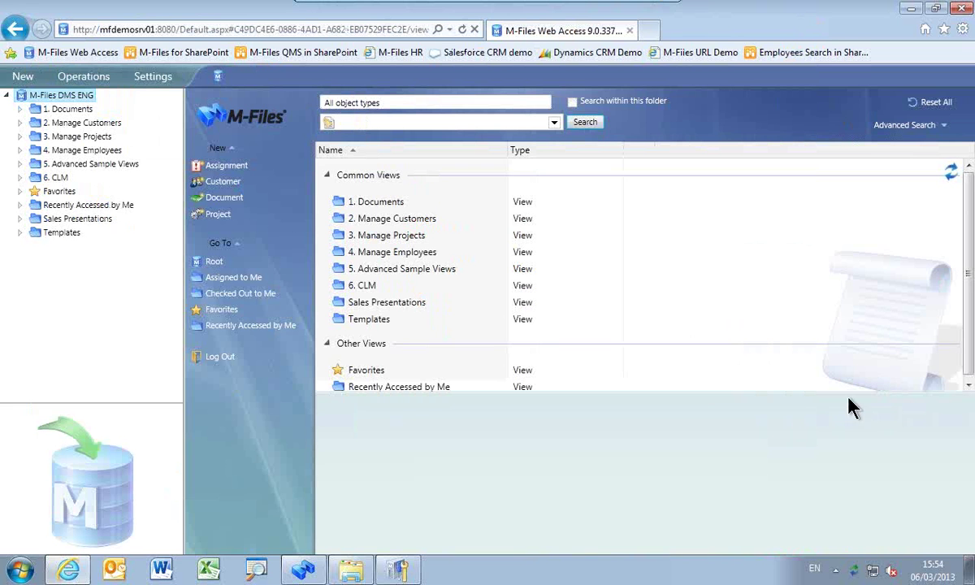
- Search the vault for estt, select Proposal 7731 among the 26 results, then minimize the browser
left_click_drag(844, 394, 845, 495)
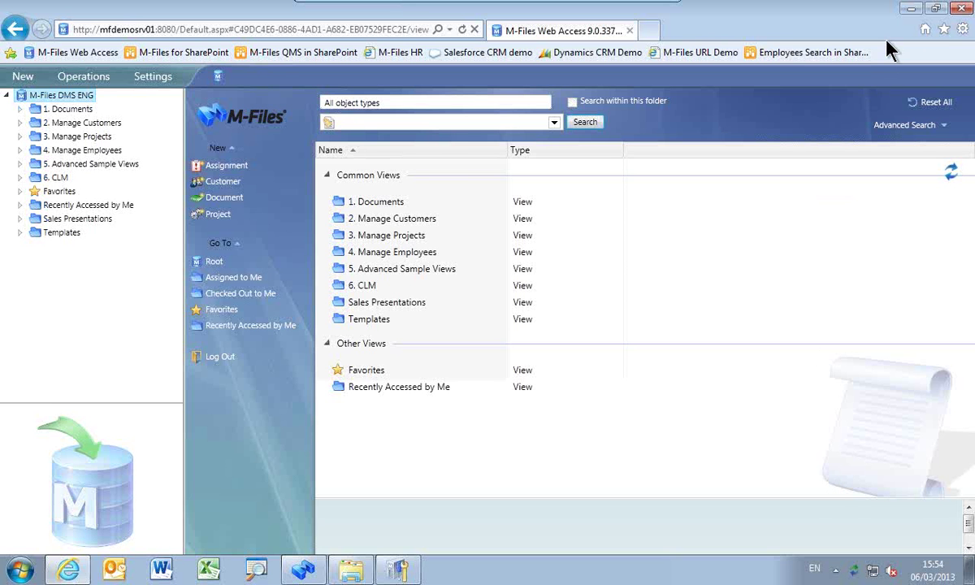
left_click(378, 122)
type("estt")
key("Return")
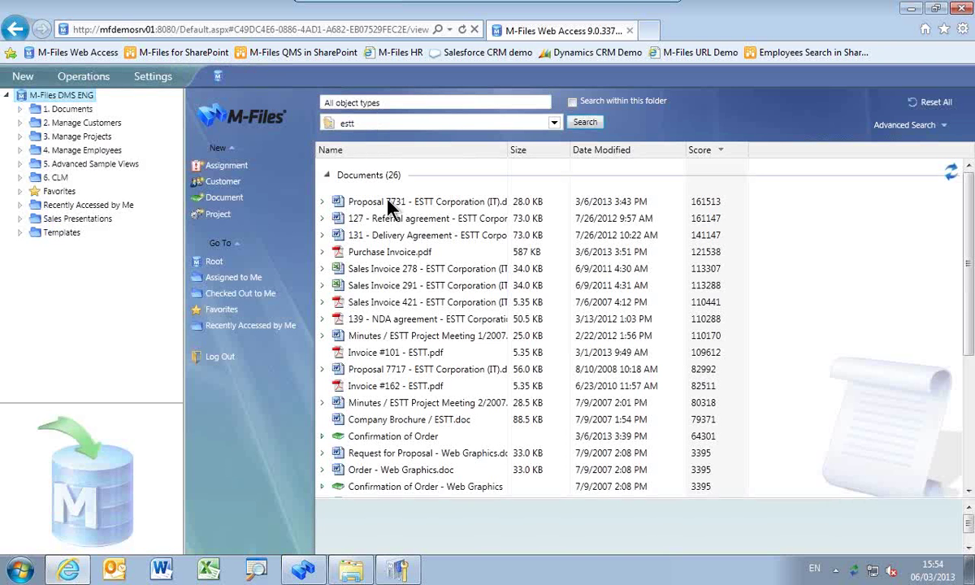
left_click(387, 205)
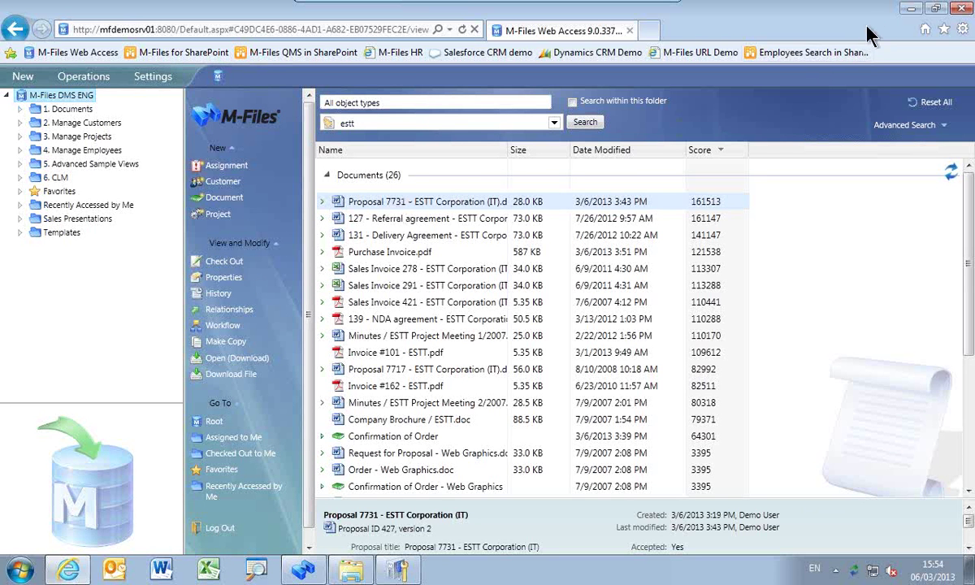
left_click(910, 18)
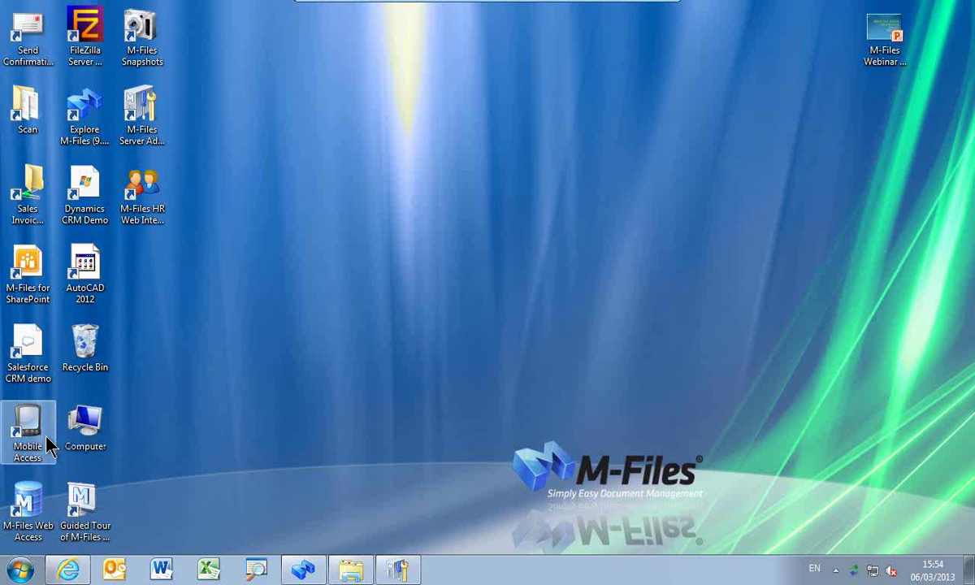
- Launch Mobile Access, log in with the demo username and password, and open M-Files DMS ENG
double_click(27, 418)
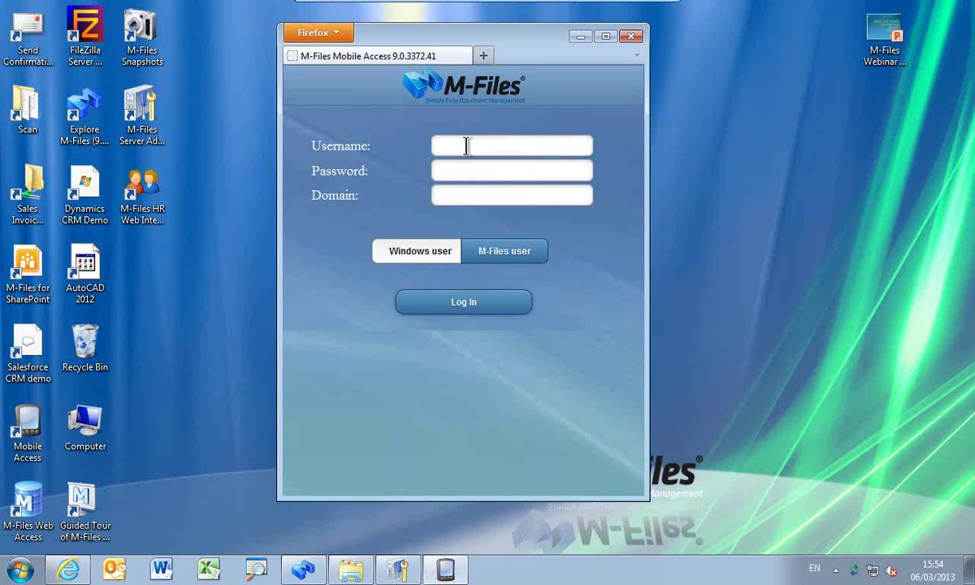
left_click(465, 145)
type("demo")
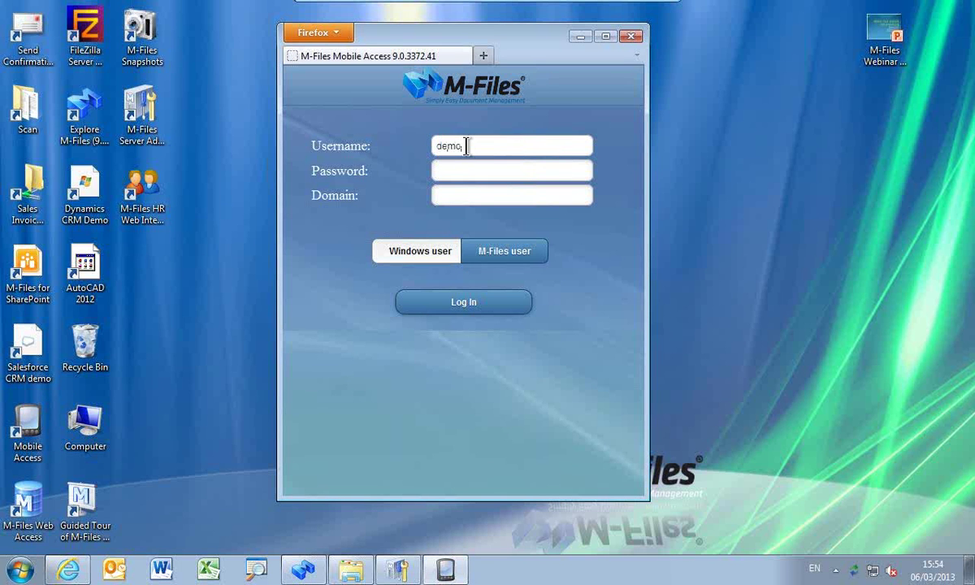
type(", user")
key("Tab")
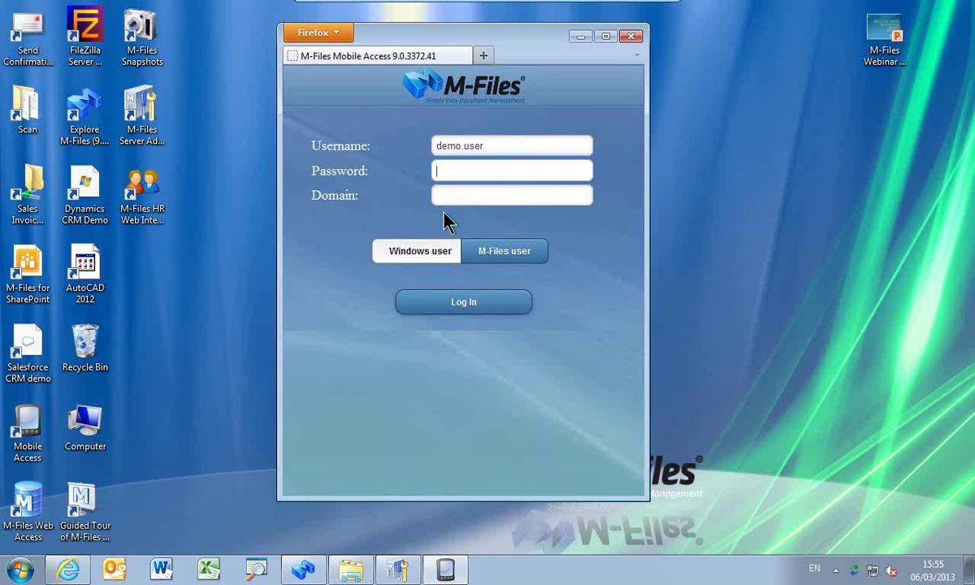
left_click(471, 309)
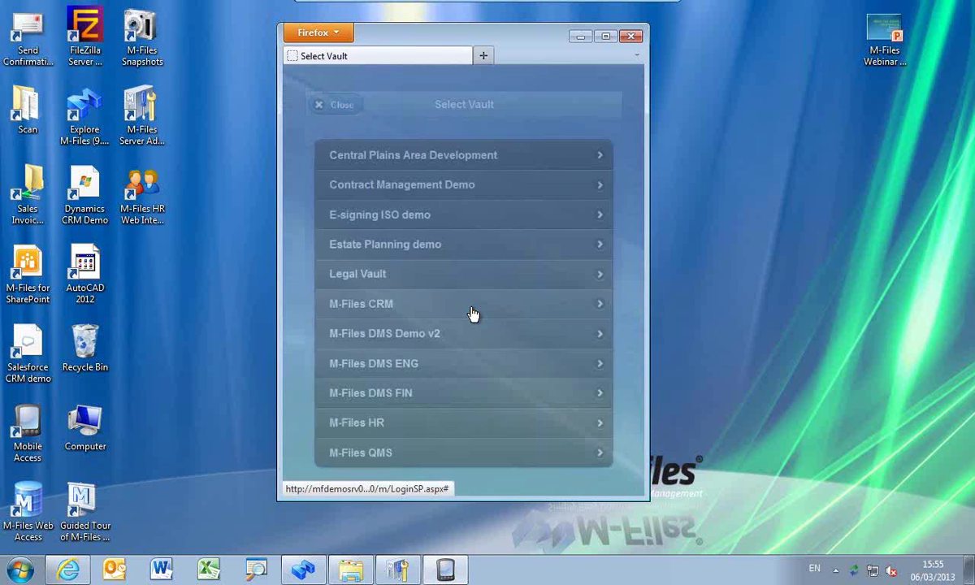
left_click(398, 375)
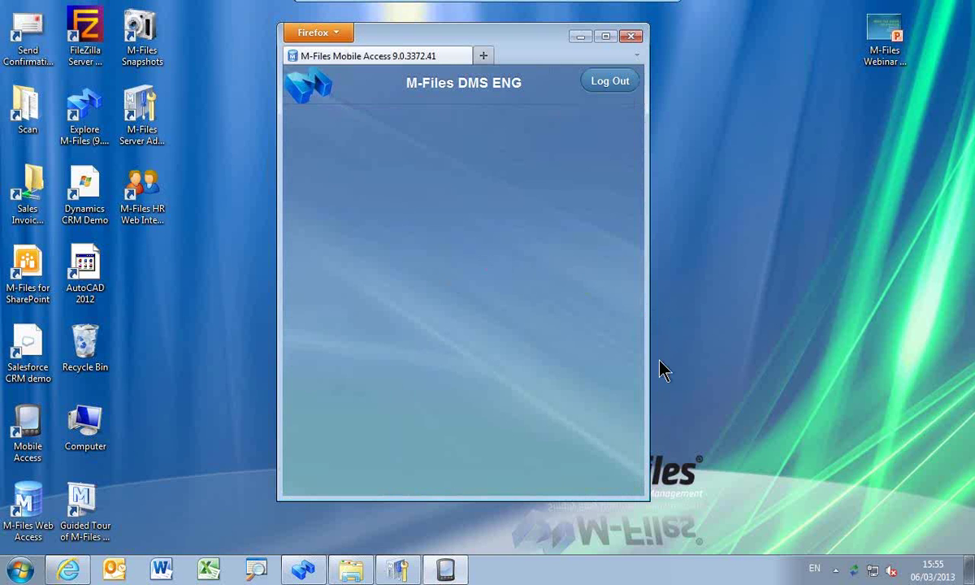
left_click_drag(648, 499, 691, 552)
- Check the Recently Accessed by Me list, then go back and start a new search
left_click(395, 215)
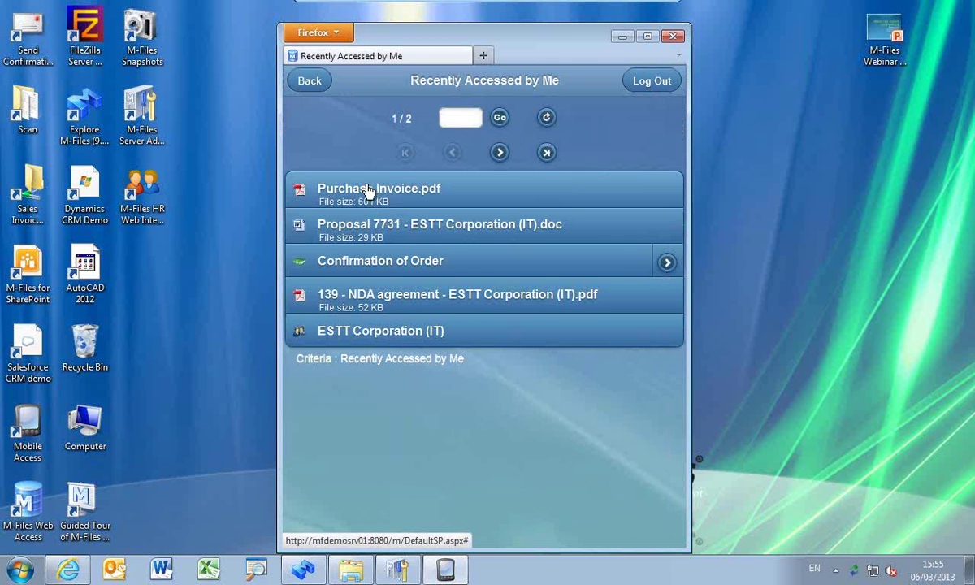
left_click(309, 81)
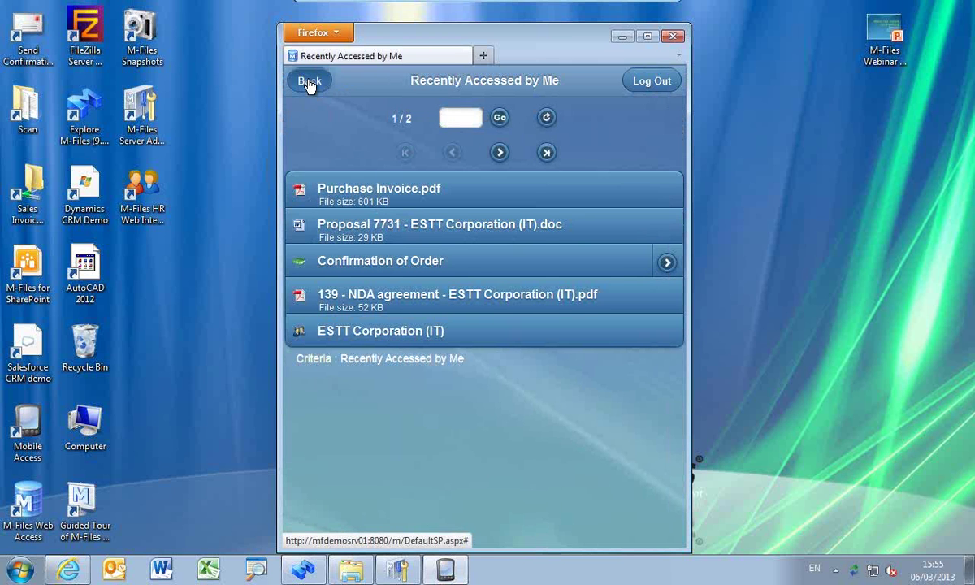
left_click(339, 141)
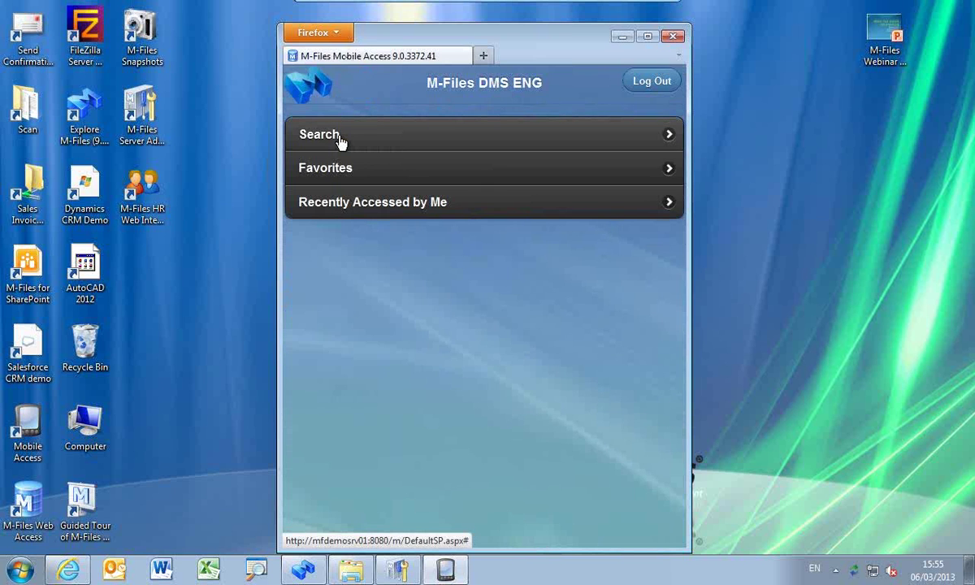
- Search for 'estt', limited to Customers
type("stt")
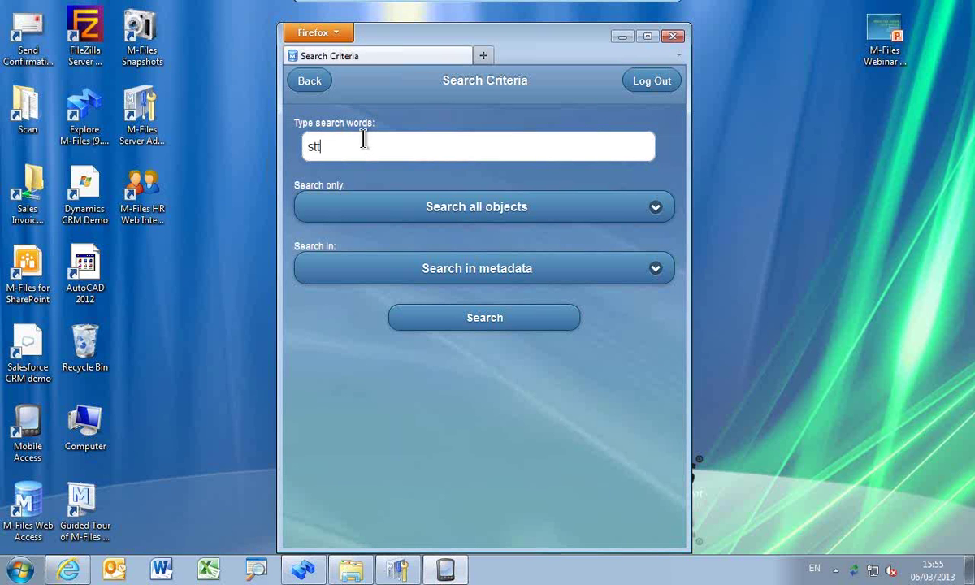
key("BackSpace")
key("BackSpace")
type("est")
left_click(657, 208)
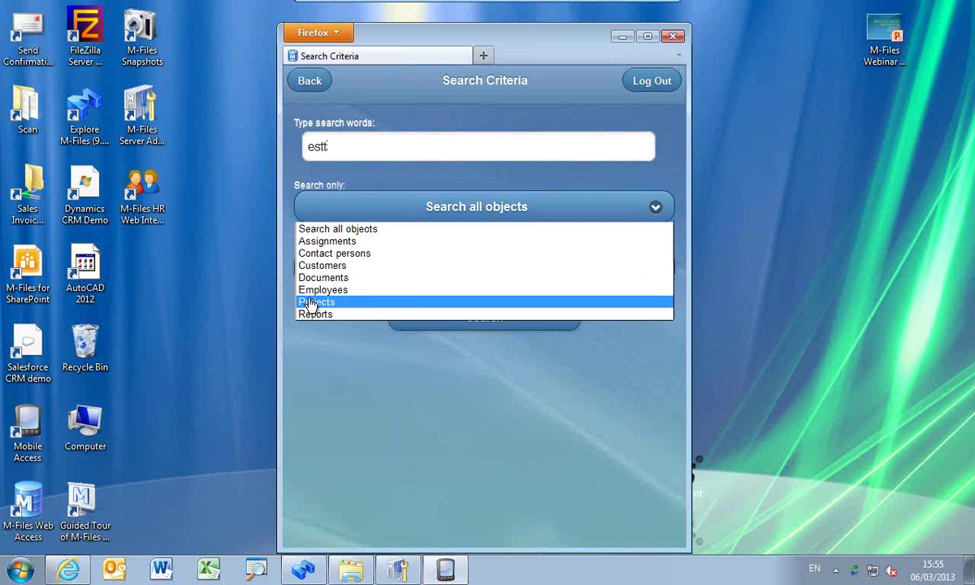
left_click(333, 263)
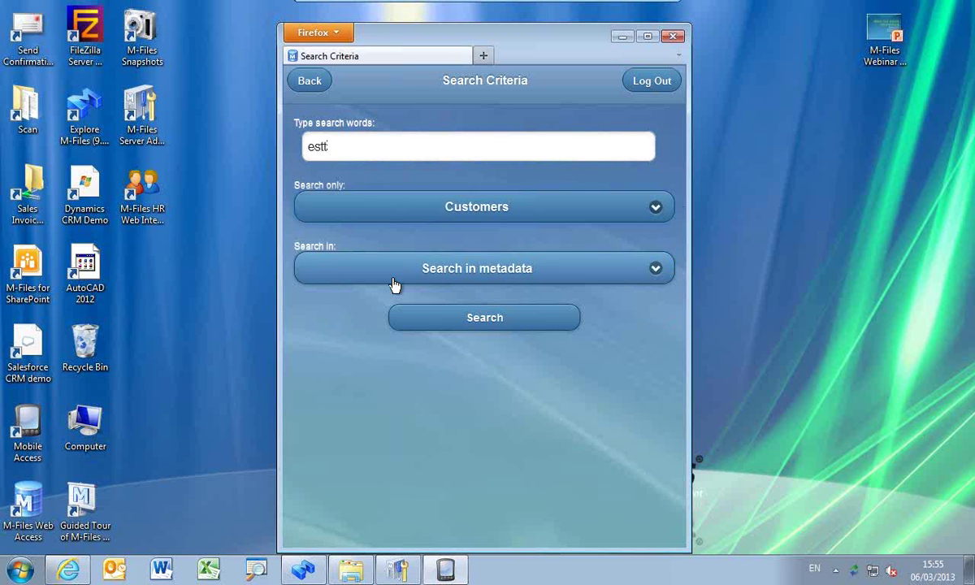
left_click(478, 327)
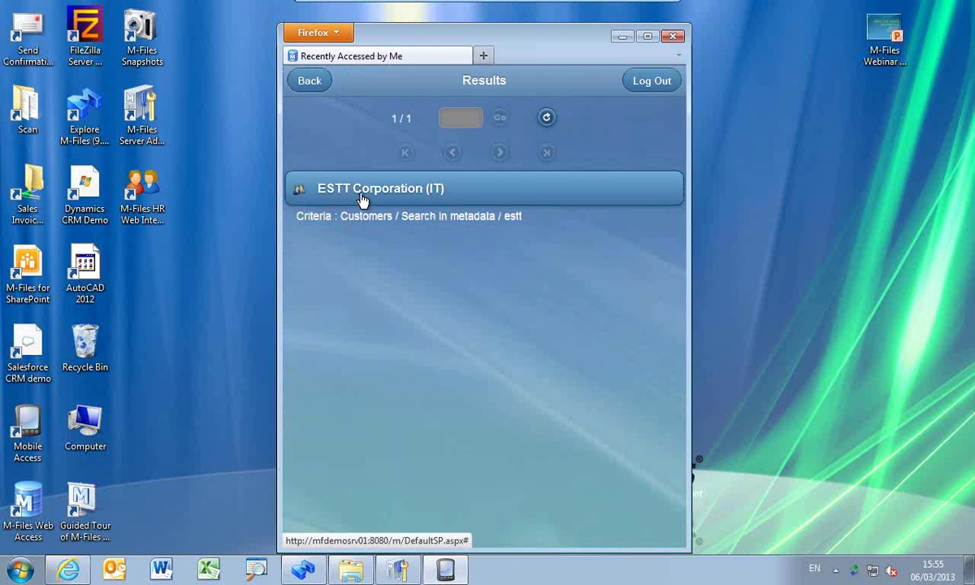
- Review the properties of ESTT Corporation (IT), then close the Mobile Access window
left_click(361, 192)
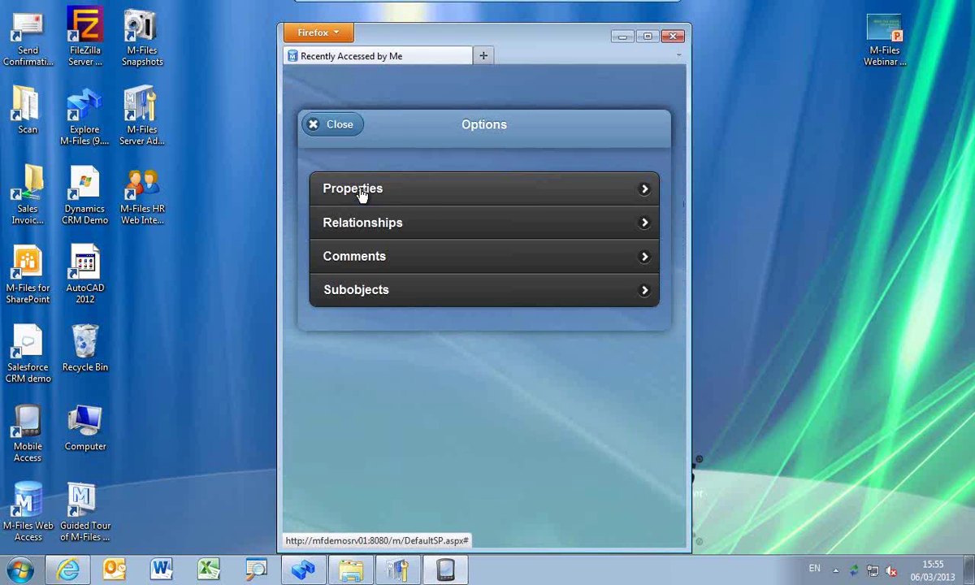
left_click(361, 192)
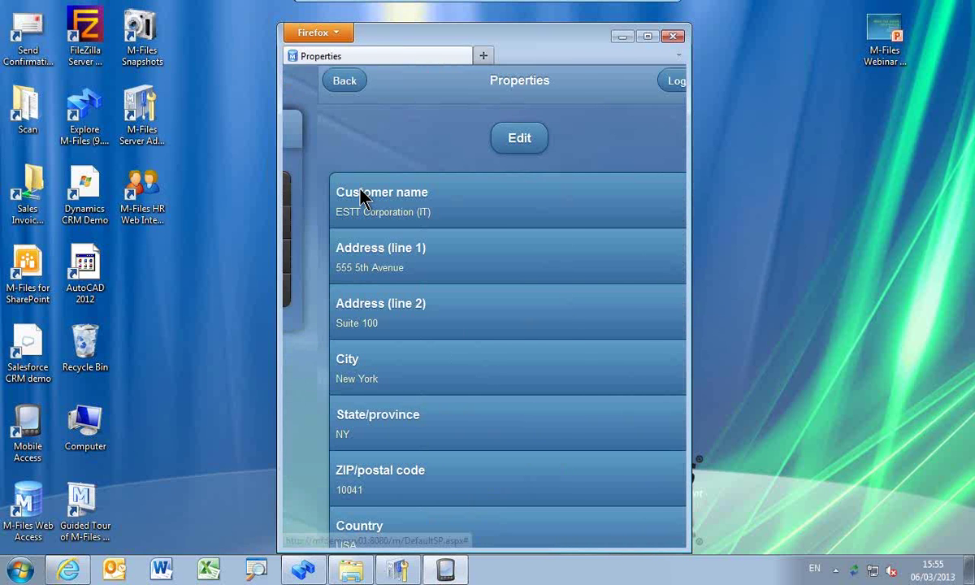
left_click_drag(681, 322, 681, 454)
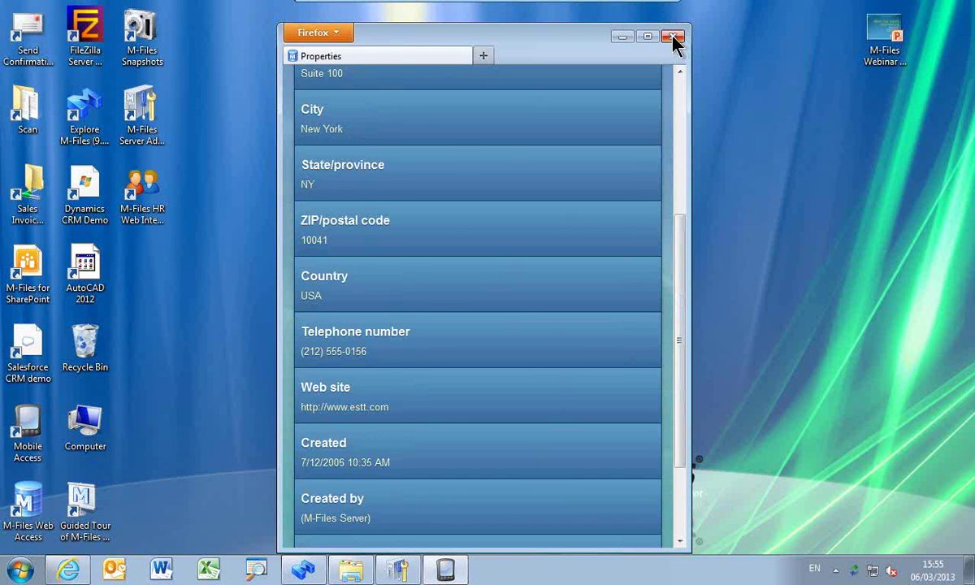
left_click(672, 36)
mouse_move(612, 2)
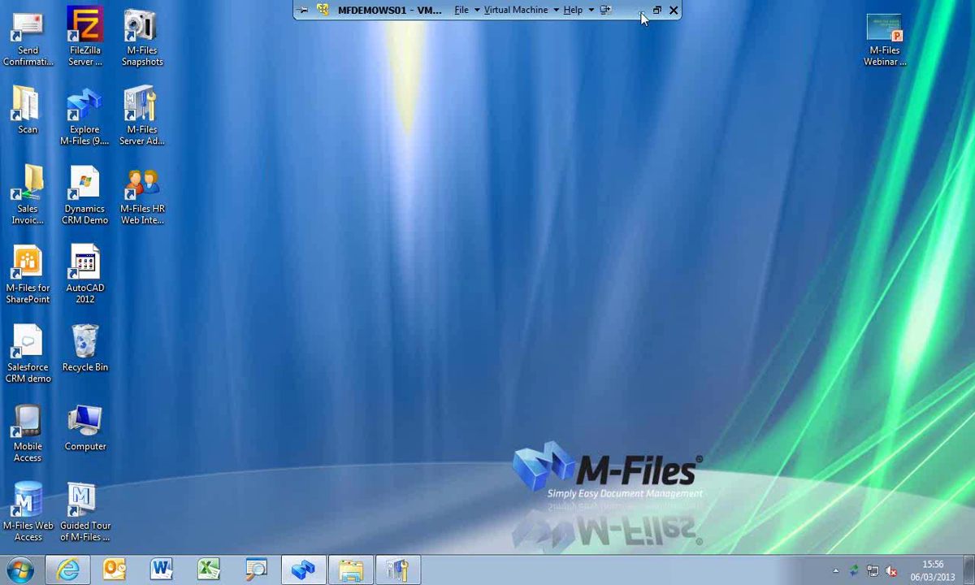
- Leave the VM and advance the slideshow past Access From Anywhere and the demo overview to Questions Time
left_click(641, 13)
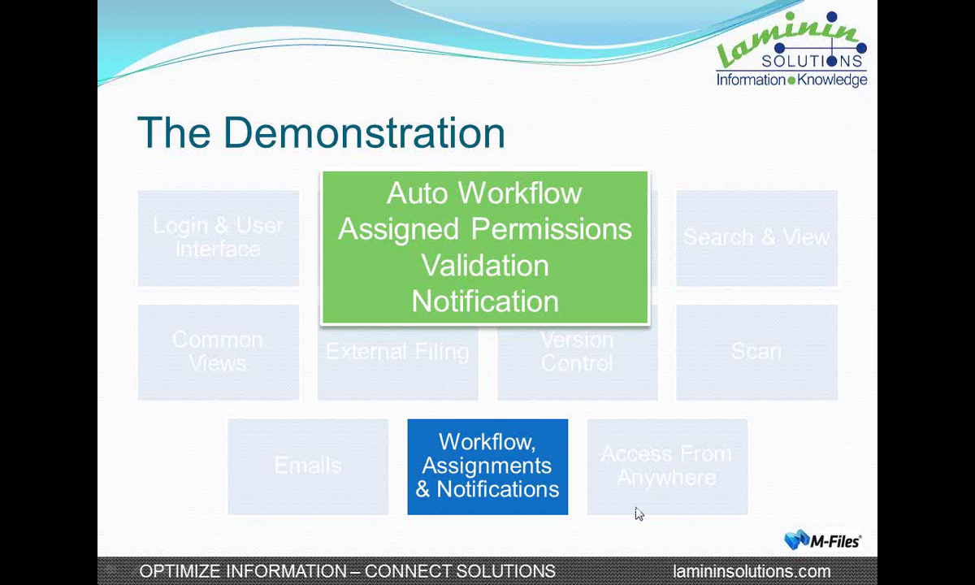
left_click(605, 479)
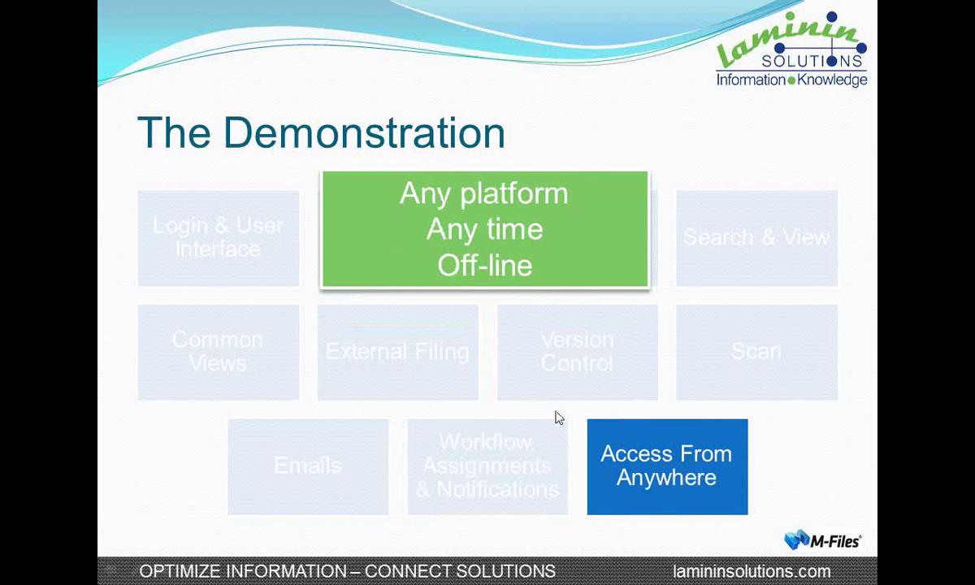
left_click(549, 418)
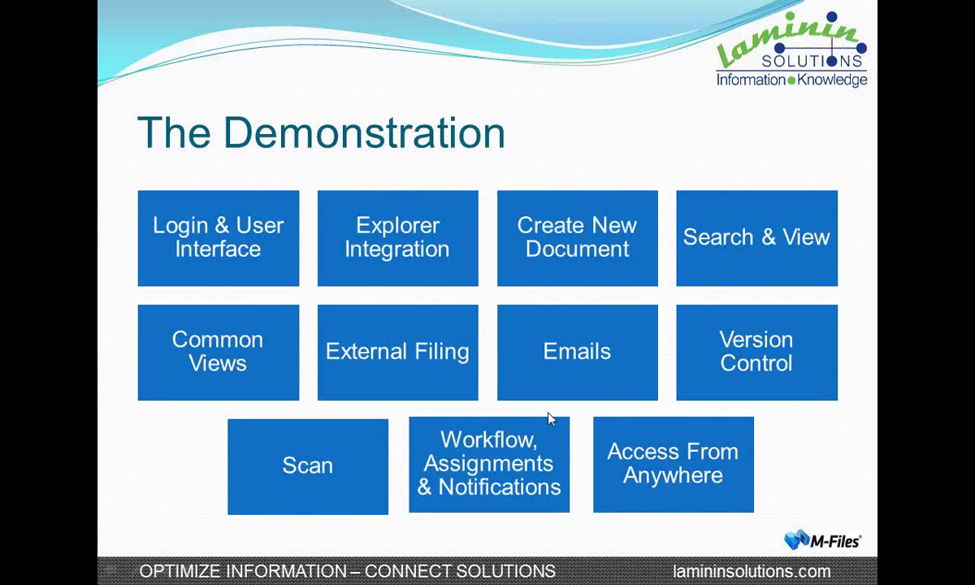
left_click(549, 417)
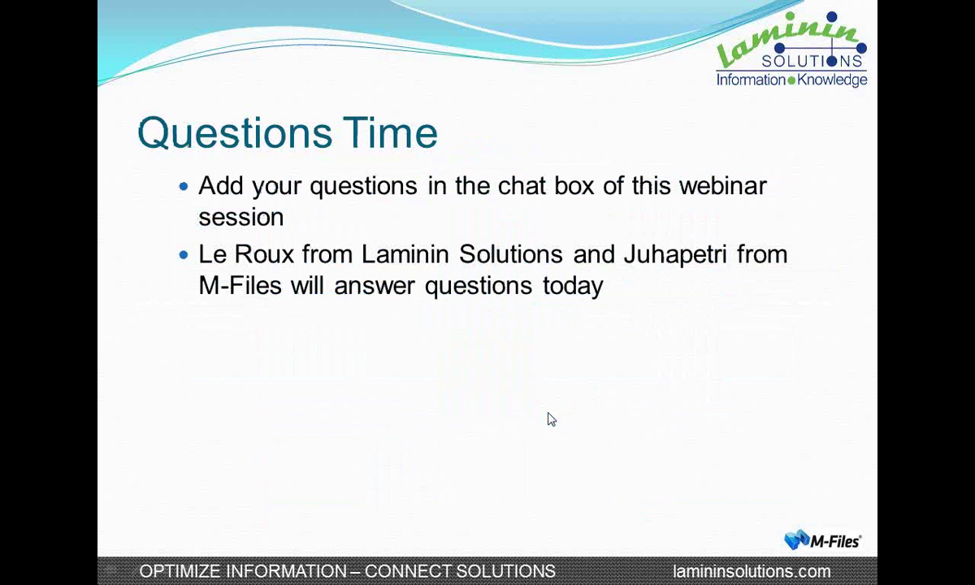